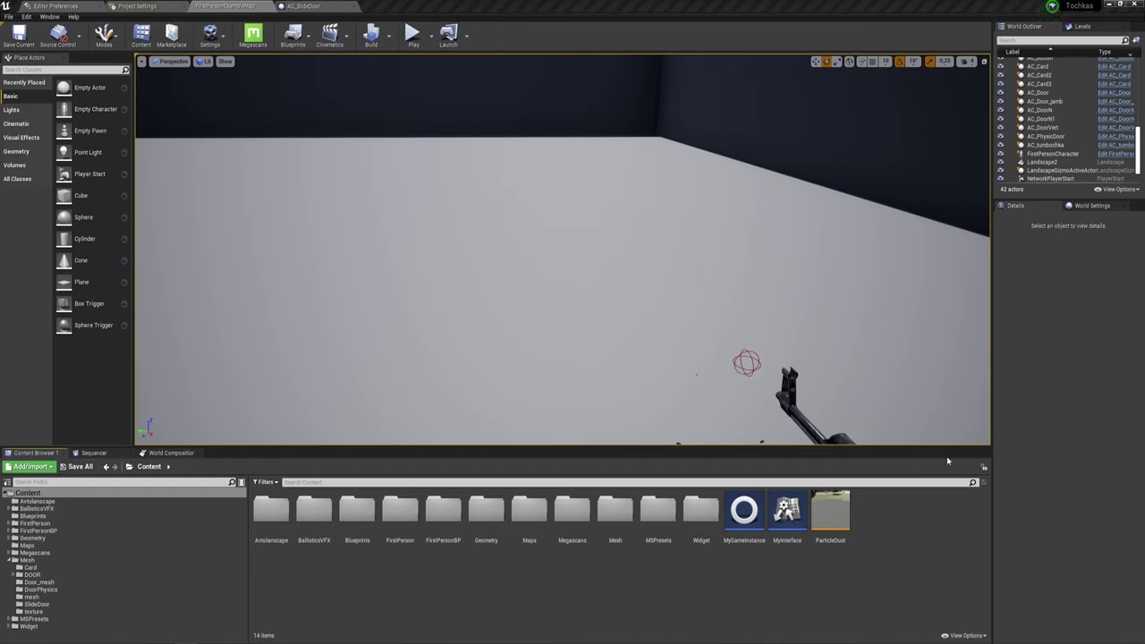
- Open Mesh > SlideDoor and place the three door meshes in the level
{"action": "mouse_move", "coordinate": [784, 511]}
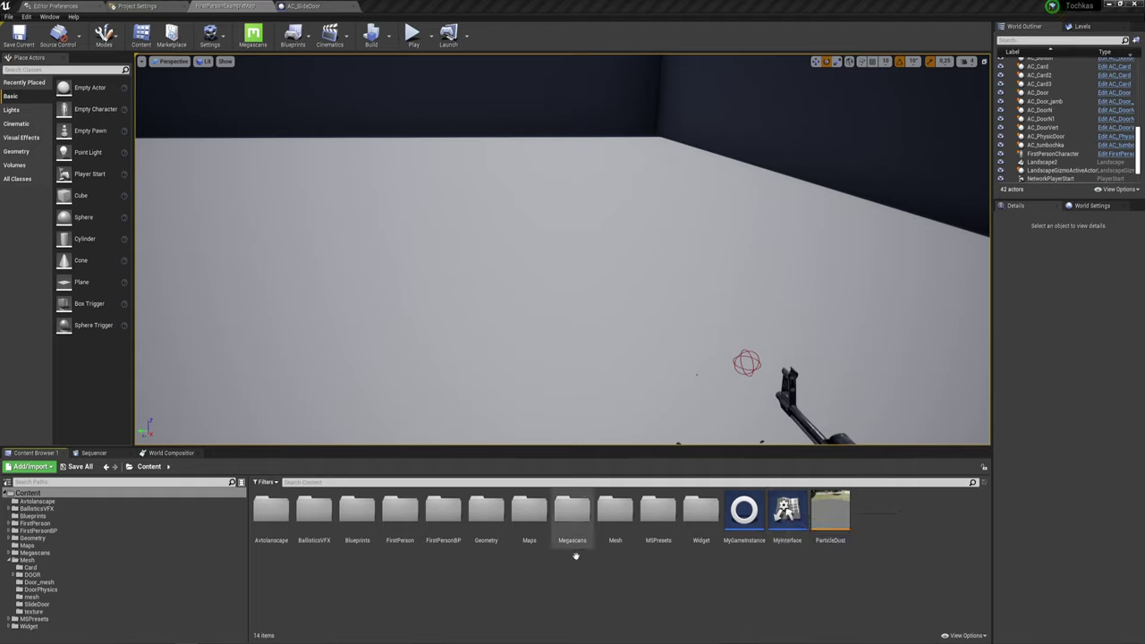
{"action": "double_click", "coordinate": [615, 510]}
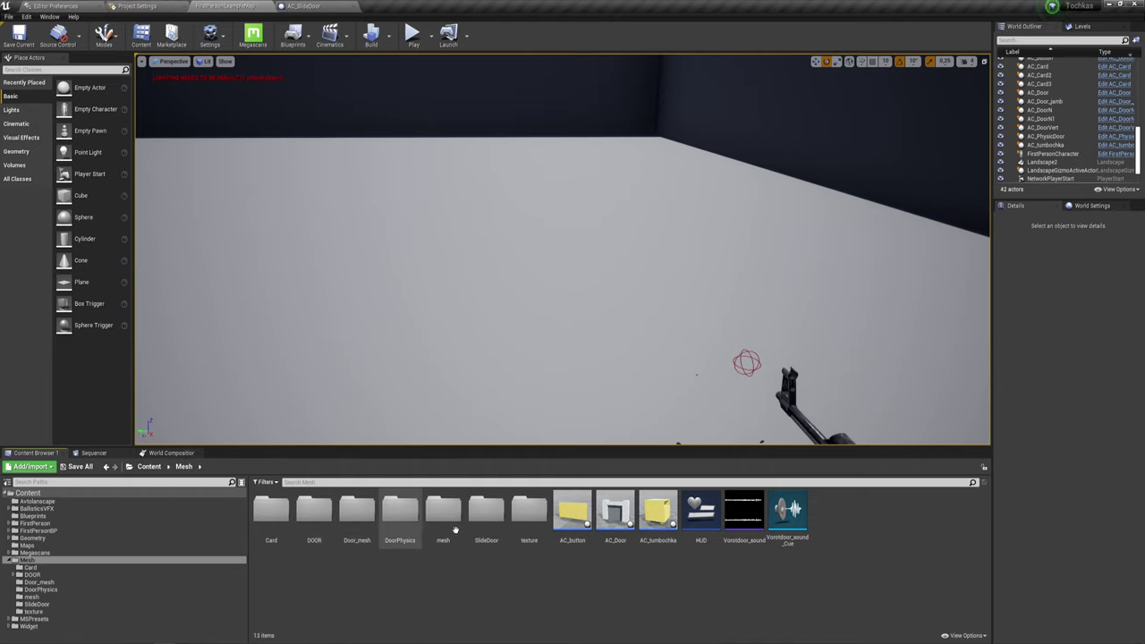
{"action": "double_click", "coordinate": [485, 509]}
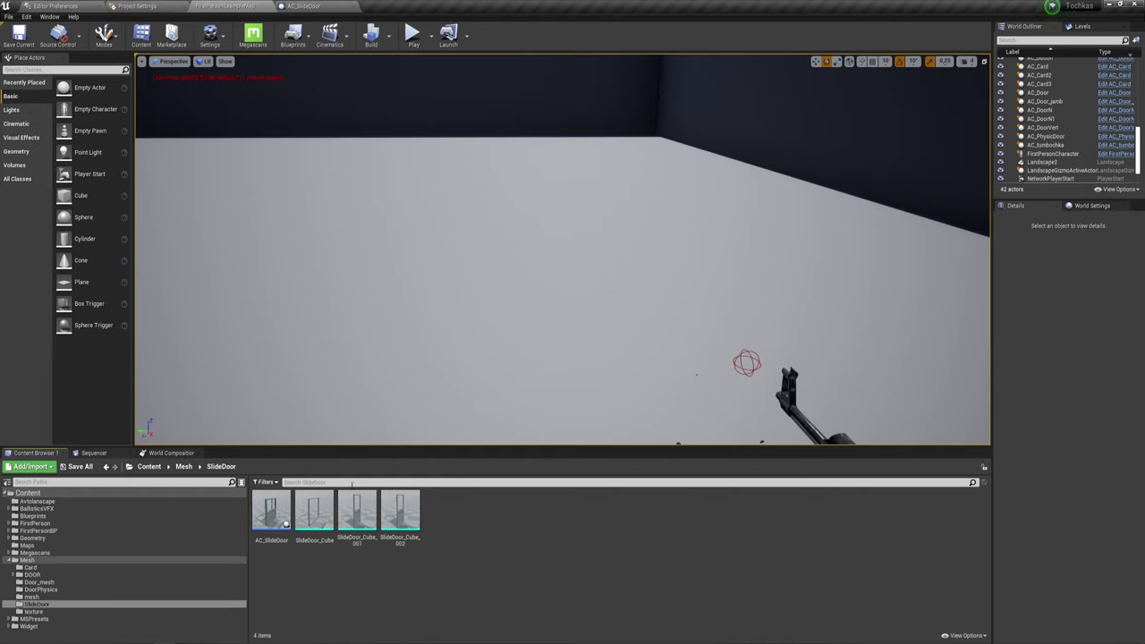
{"action": "left_click_drag", "start_coordinate": [314, 511], "coordinate": [543, 315]}
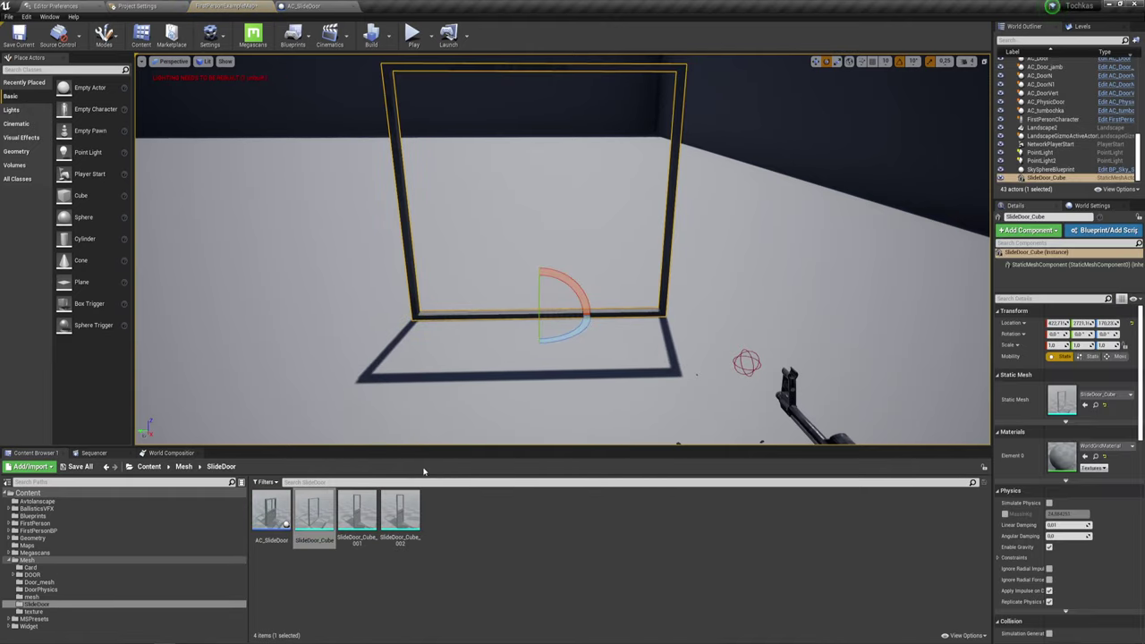
{"action": "left_click_drag", "start_coordinate": [357, 512], "coordinate": [410, 318]}
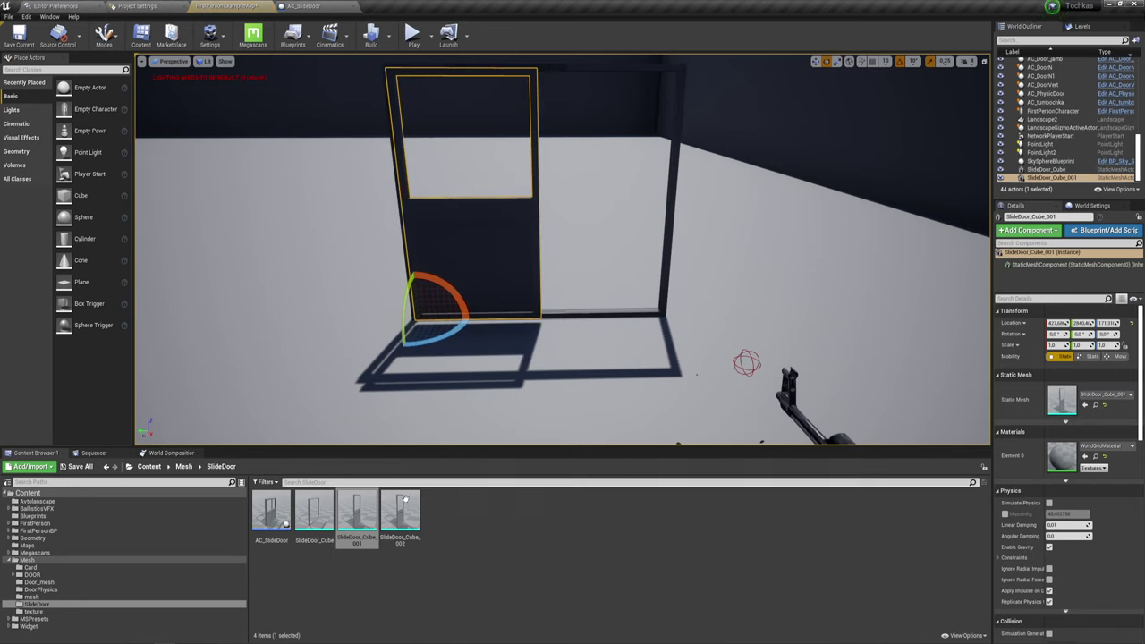
{"action": "mouse_move", "coordinate": [405, 498]}
{"action": "left_mouse_down"}
{"action": "mouse_move", "coordinate": [666, 313]}
{"action": "mouse_move", "coordinate": [607, 269]}
{"action": "left_mouse_up"}
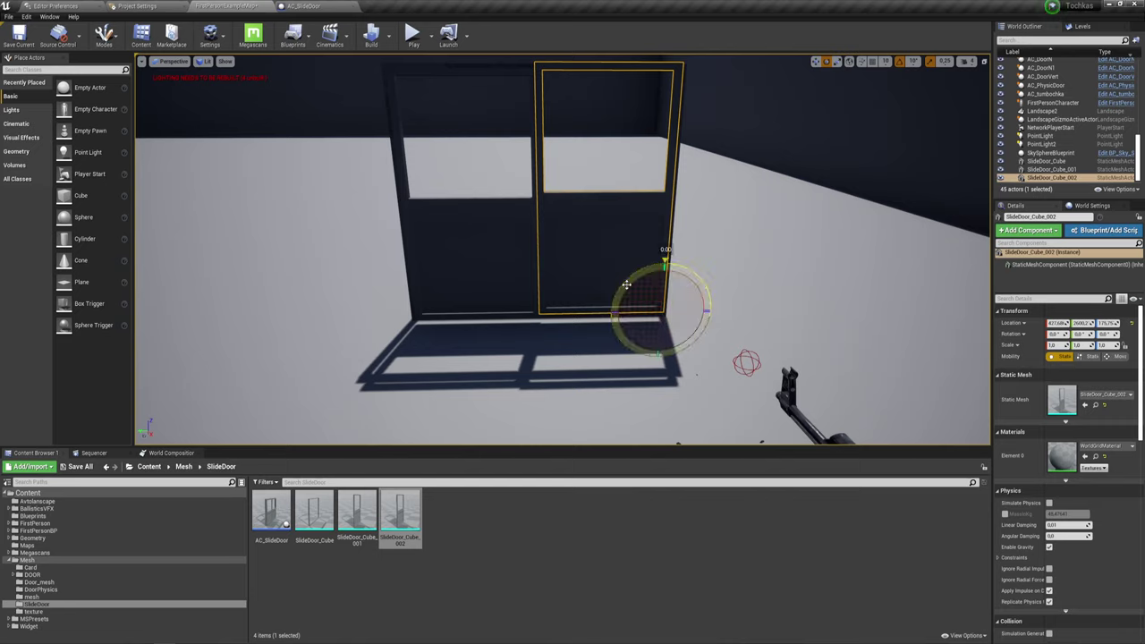
- Delete both door panels and the door frame from the level
{"action": "key", "text": "Delete"}
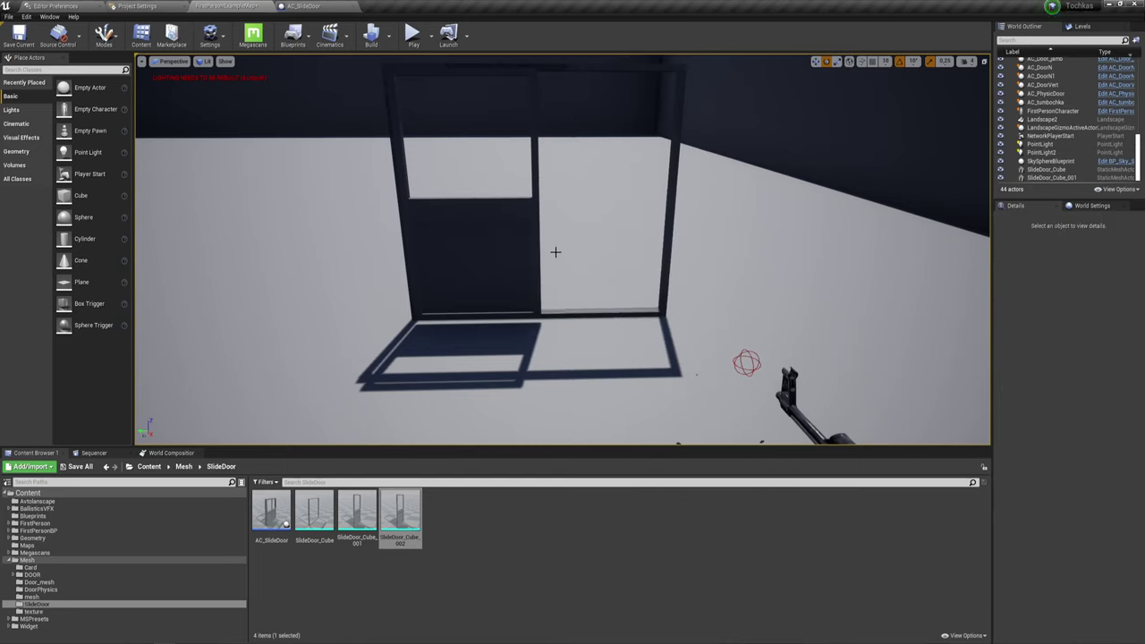
{"action": "left_click", "coordinate": [517, 248]}
{"action": "key", "text": "Delete"}
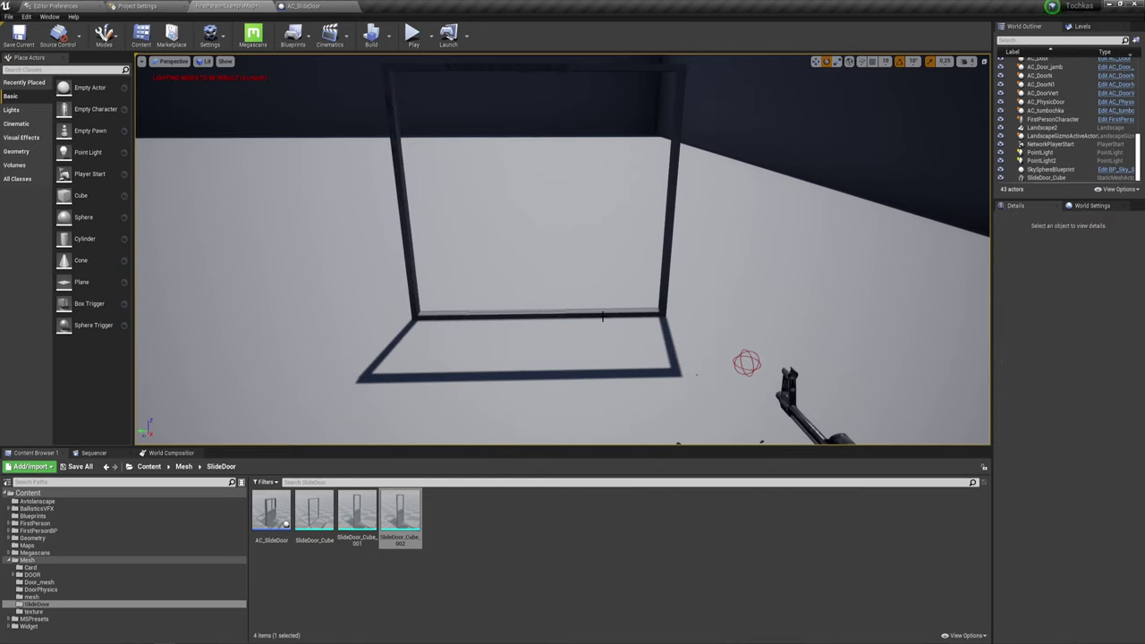
{"action": "left_click", "coordinate": [603, 315]}
{"action": "key", "text": "Delete"}
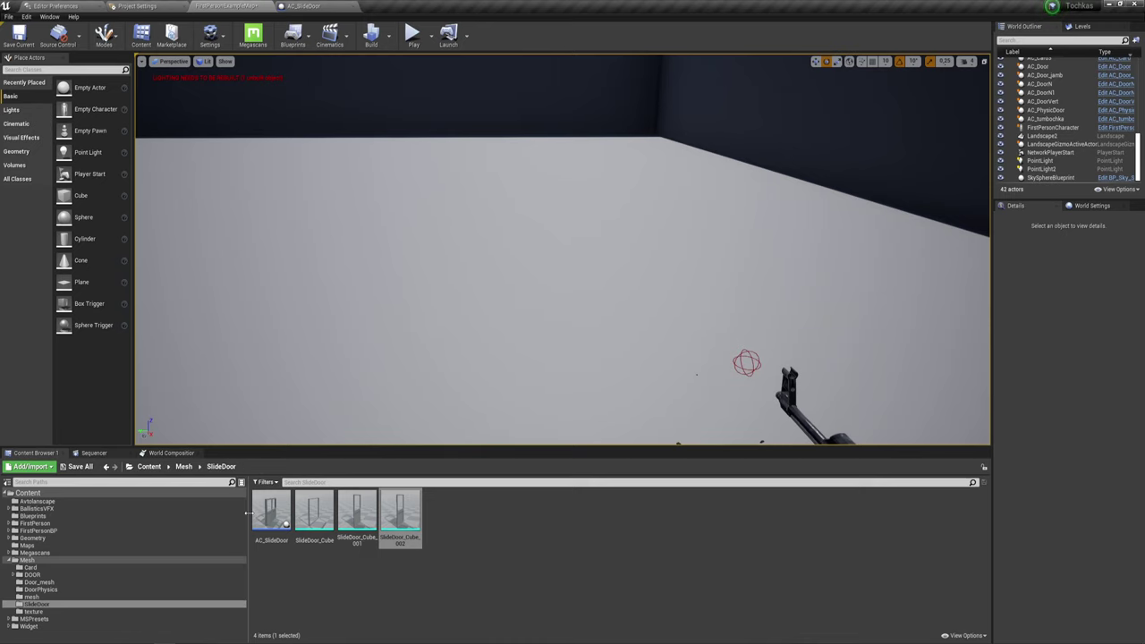
- Briefly open the AC_SlideDoor blueprint, then close it again
{"action": "left_click", "coordinate": [270, 506]}
{"action": "double_click", "coordinate": [270, 506]}
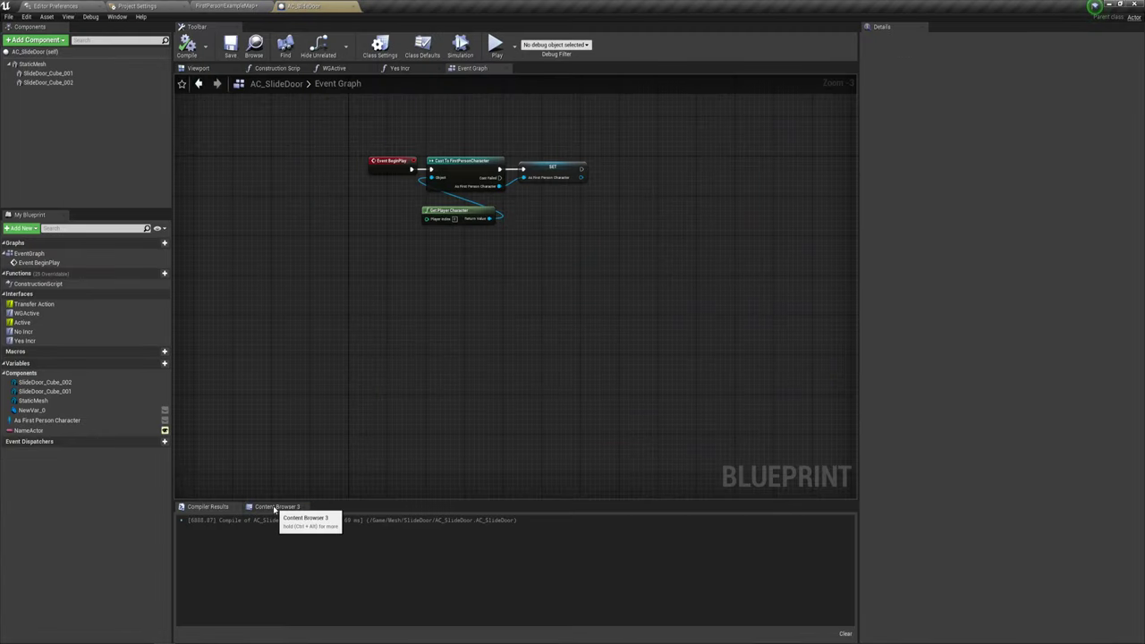
{"action": "left_click", "coordinate": [354, 6]}
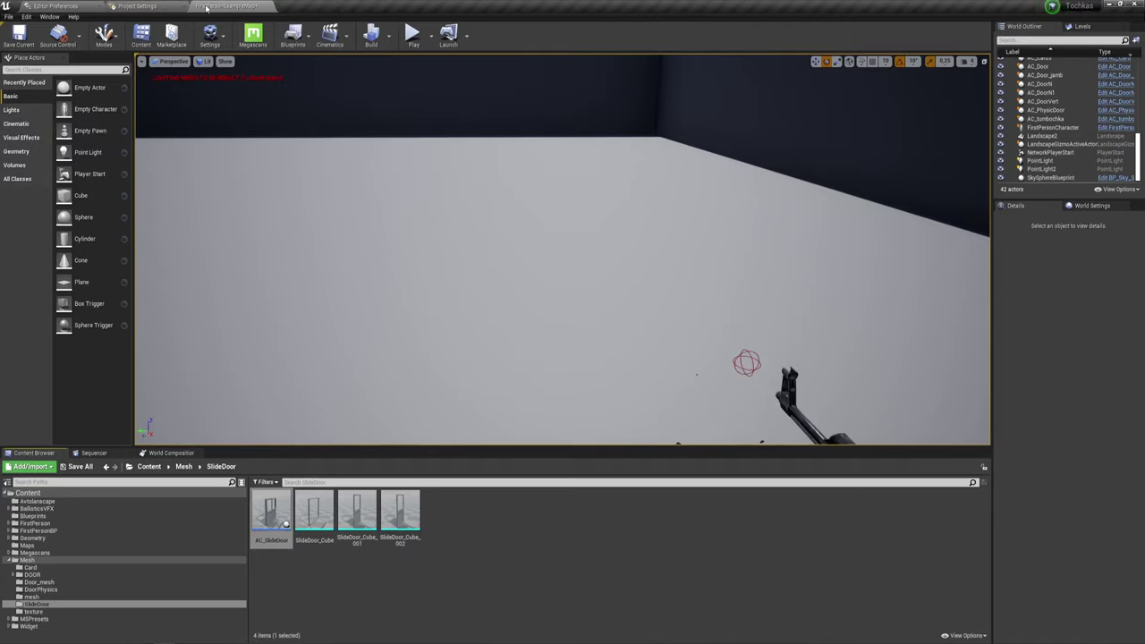
- Place an AC_SlideDoor actor, view it head-on, then open its blueprint Event Graph
{"action": "left_click_drag", "start_coordinate": [270, 511], "coordinate": [539, 305]}
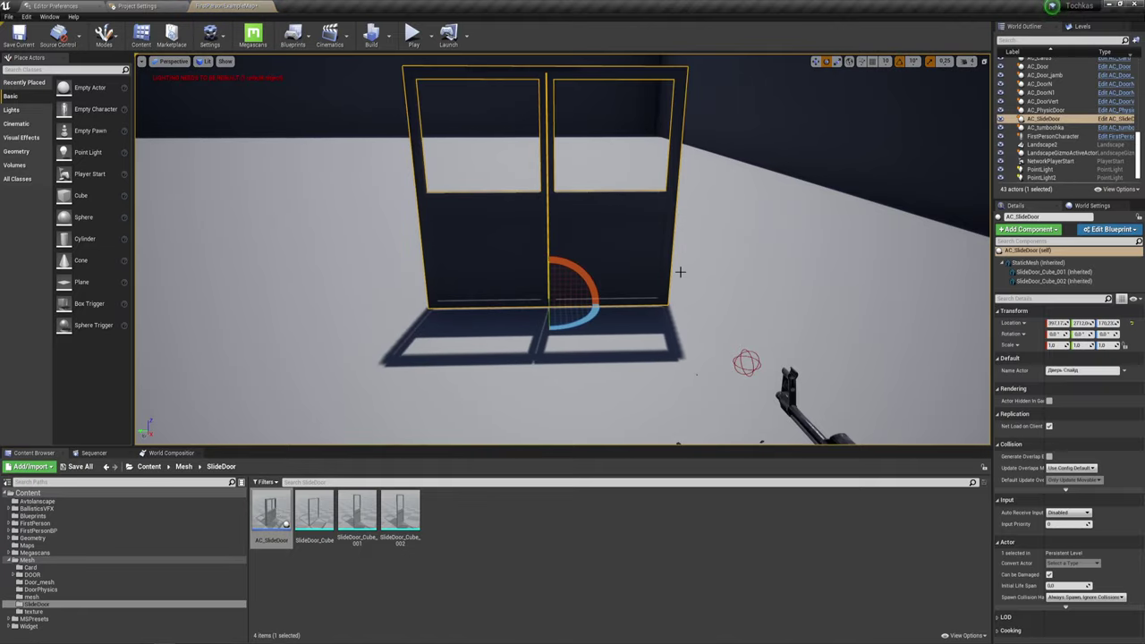
{"action": "right_click_drag", "start_coordinate": [677, 268], "coordinate": [555, 268]}
{"action": "right_click_drag", "start_coordinate": [760, 236], "coordinate": [669, 237]}
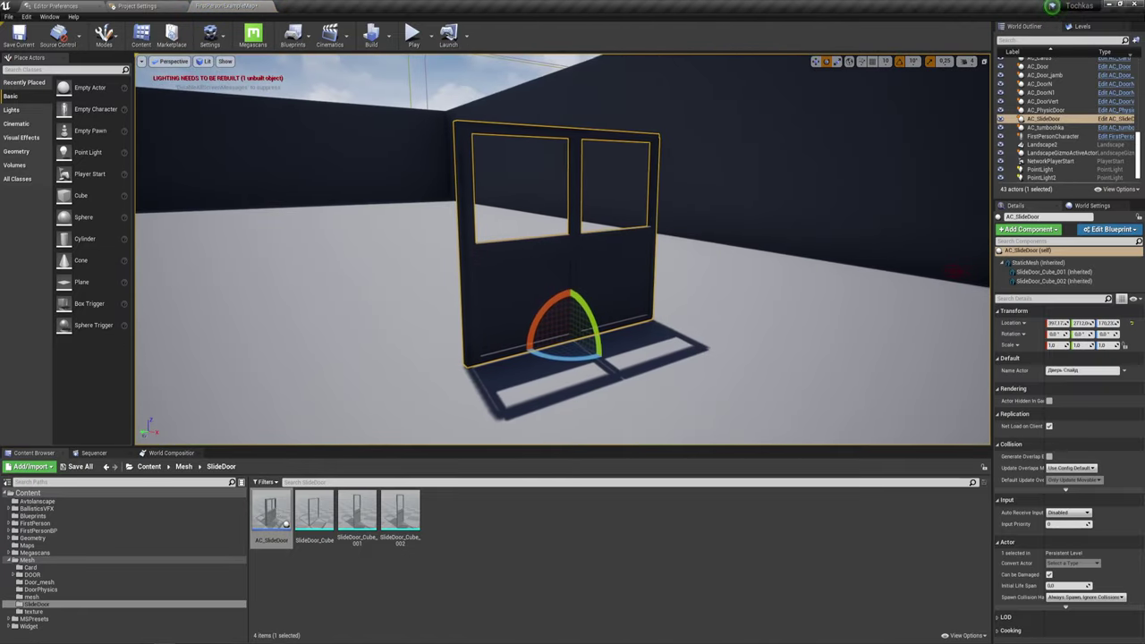
{"action": "right_click_drag", "start_coordinate": [604, 137], "coordinate": [572, 143]}
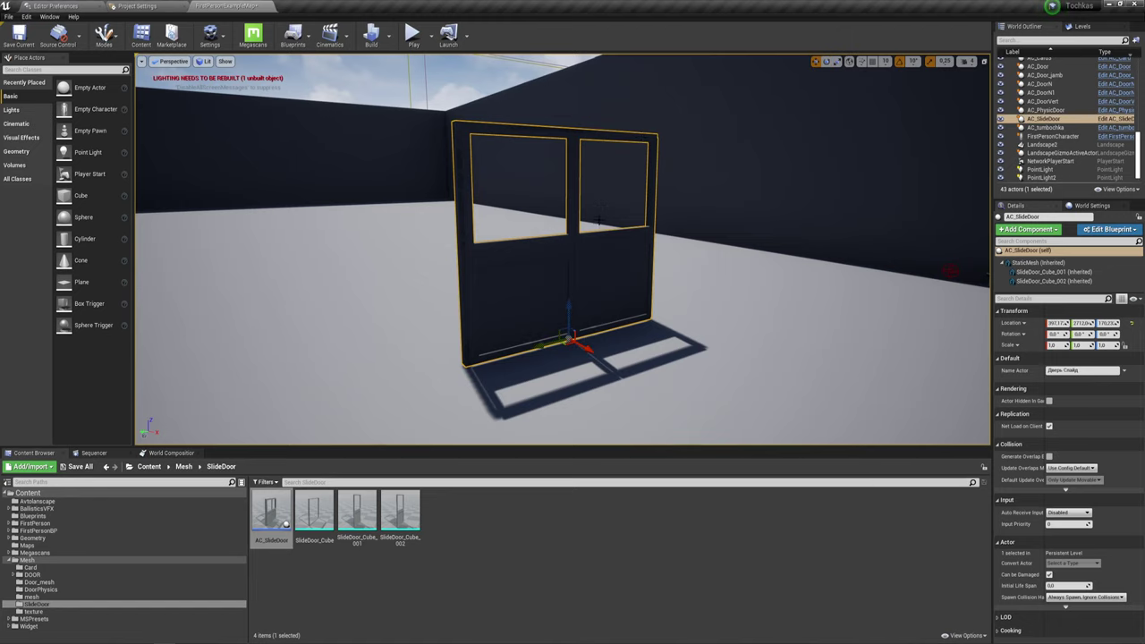
{"action": "right_click_drag", "start_coordinate": [430, 125], "coordinate": [430, 121]}
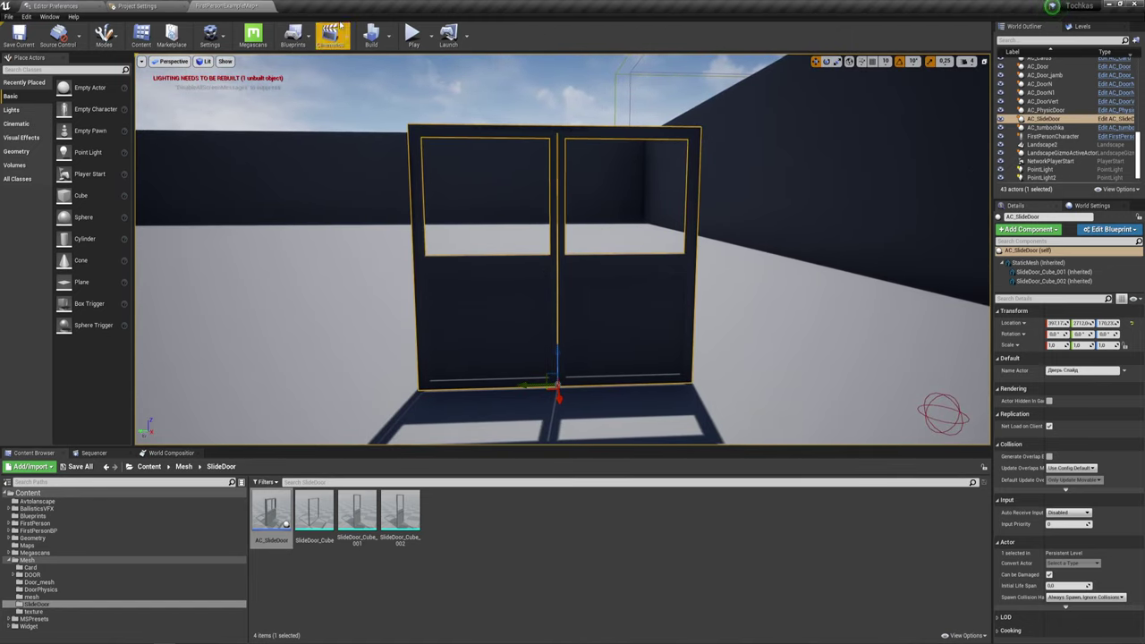
{"action": "double_click", "coordinate": [271, 514]}
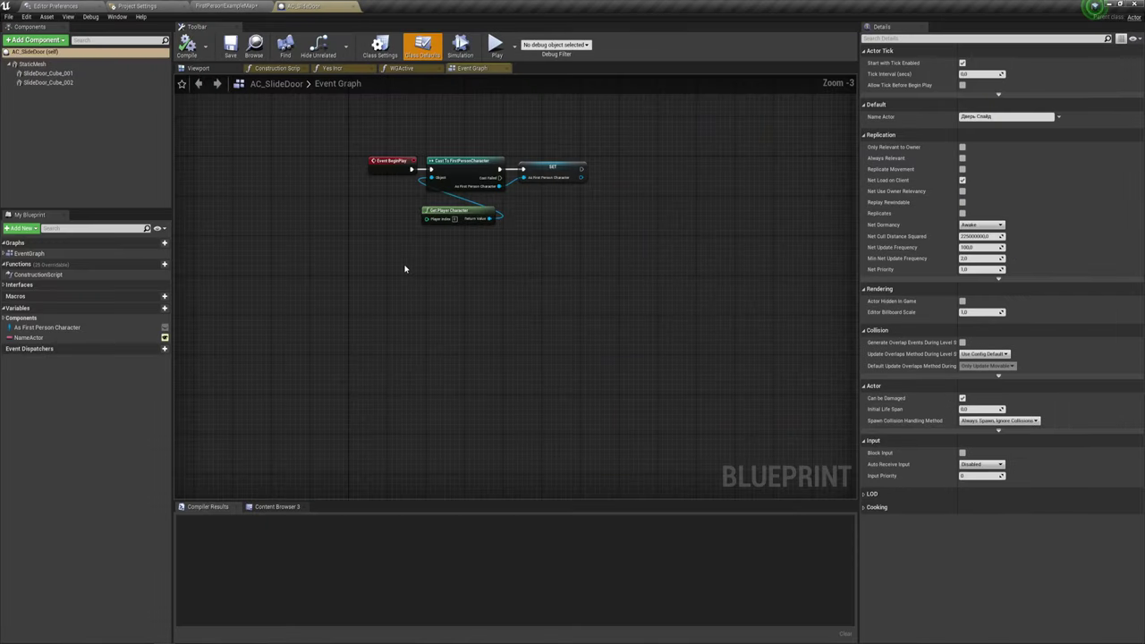
- Show the interface functions and add an Event Active node to the graph
{"action": "scroll", "coordinate": [514, 281], "scroll_direction": "up", "scroll_amount": 2}
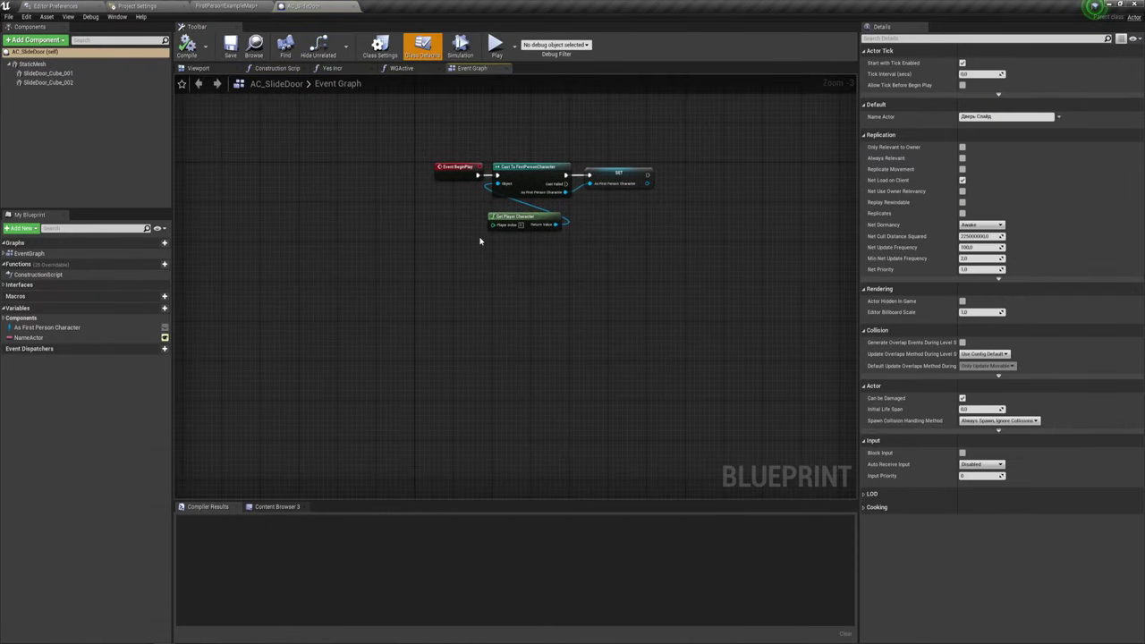
{"action": "left_click_drag", "start_coordinate": [476, 295], "coordinate": [677, 141]}
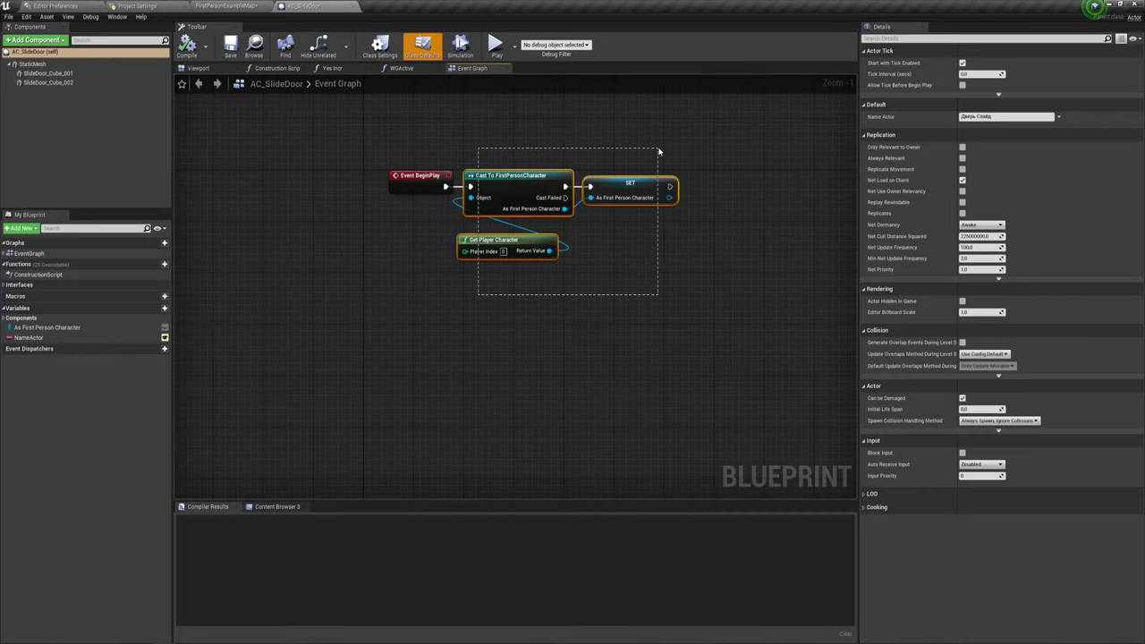
{"action": "mouse_move", "coordinate": [583, 294]}
{"action": "right_mouse_down"}
{"action": "mouse_move", "coordinate": [559, 273]}
{"action": "mouse_move", "coordinate": [575, 259]}
{"action": "right_mouse_up"}
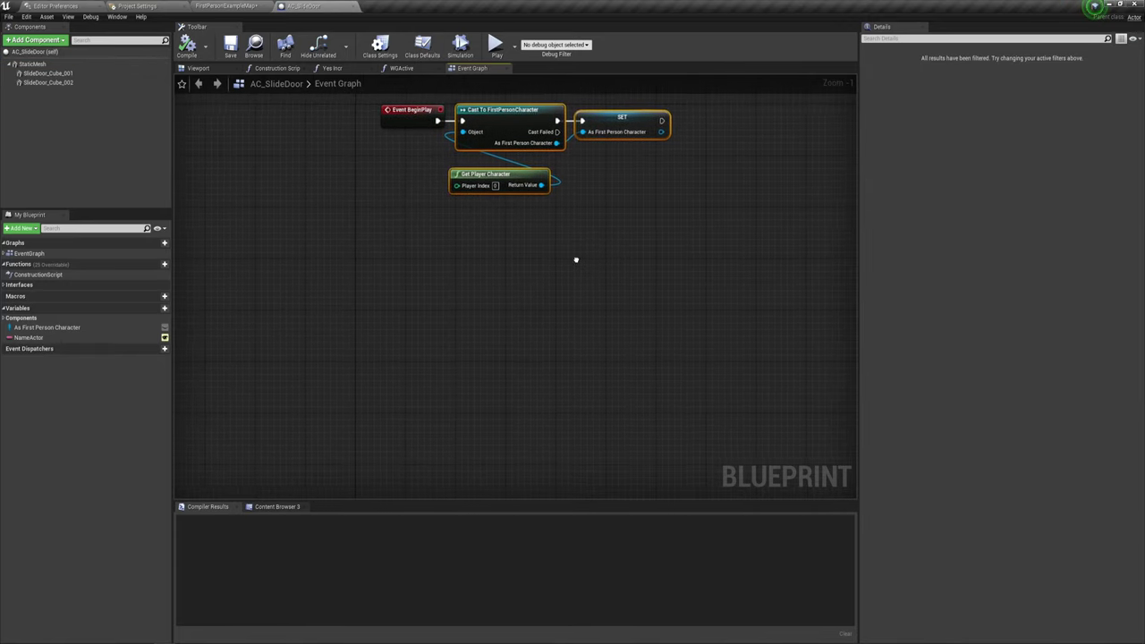
{"action": "left_click", "coordinate": [4, 285]}
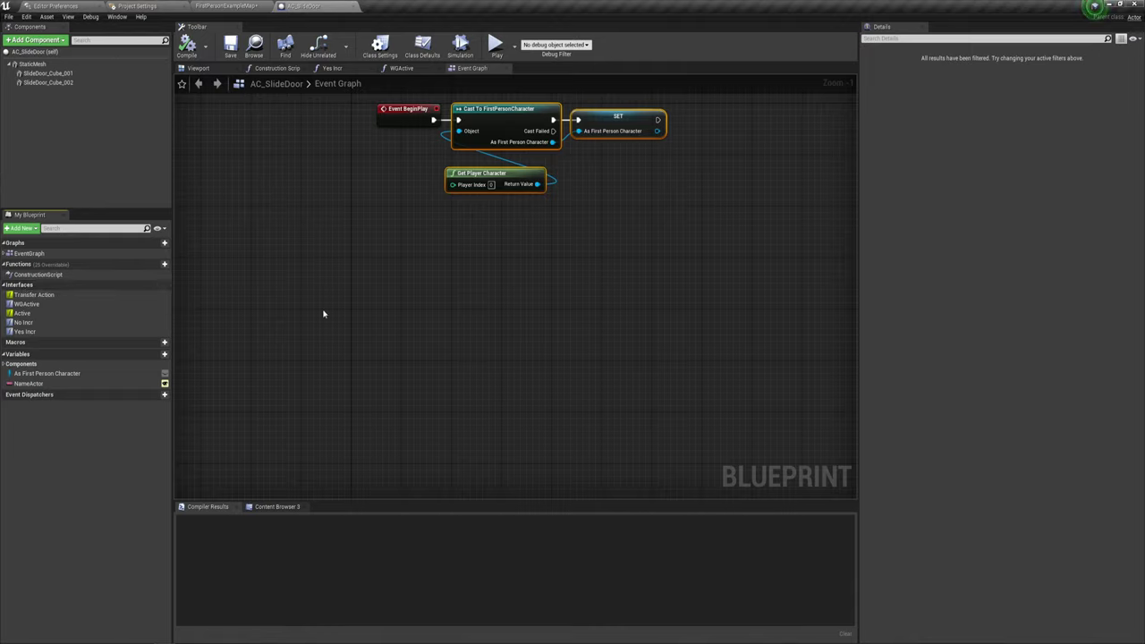
{"action": "right_click", "coordinate": [391, 319]}
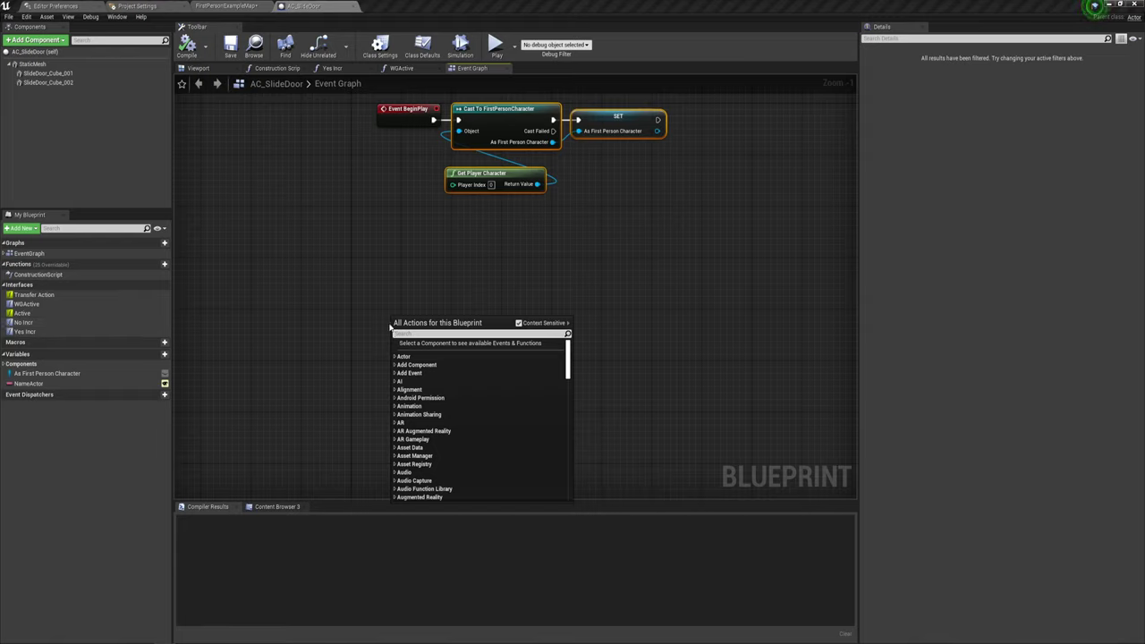
{"action": "type", "text": "t"}
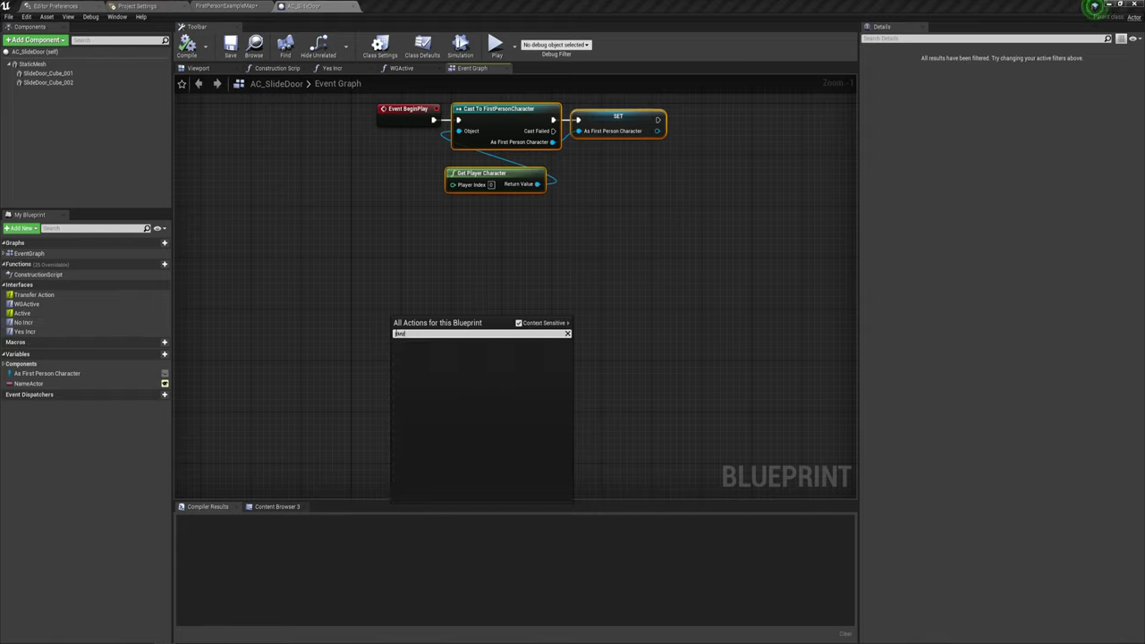
{"action": "key", "text": "BackSpace"}
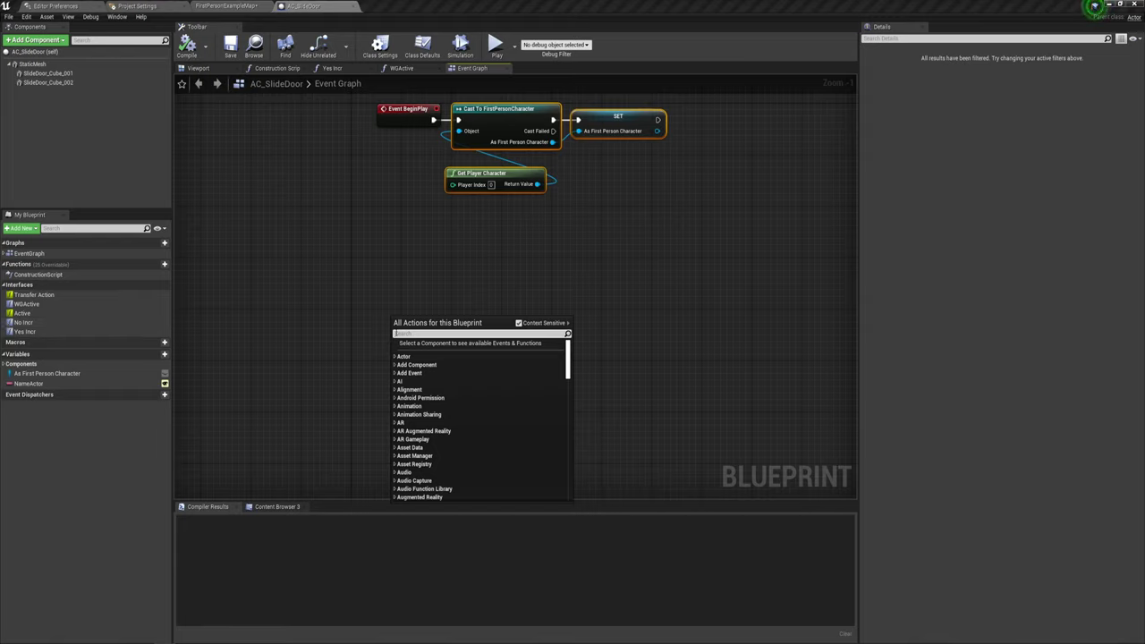
{"action": "type", "text": "eve"}
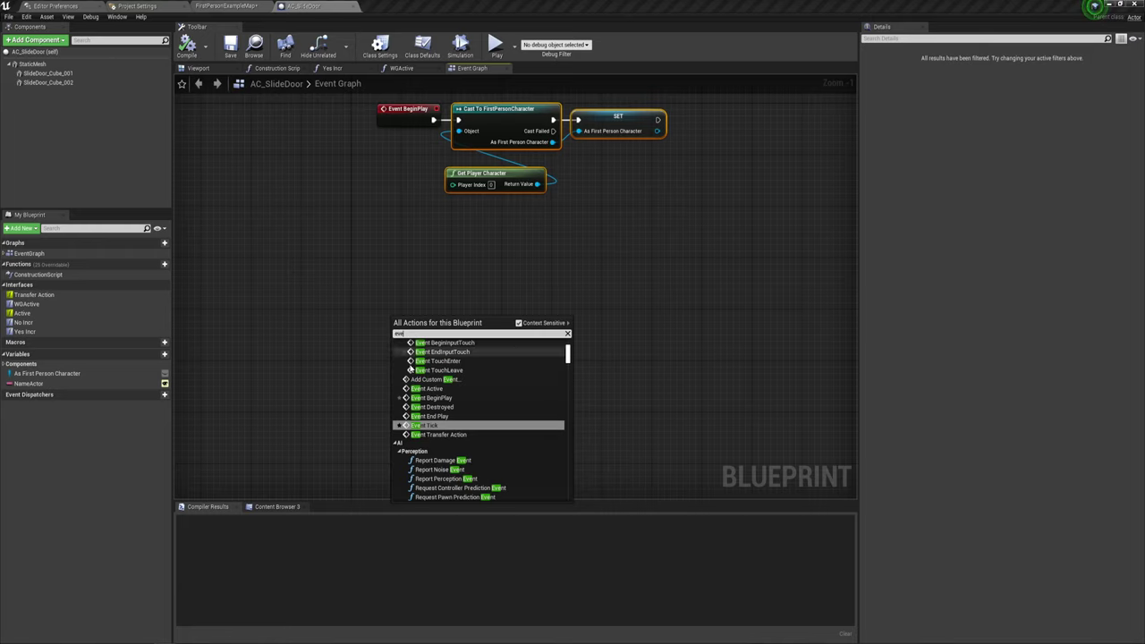
{"action": "left_click", "coordinate": [426, 391]}
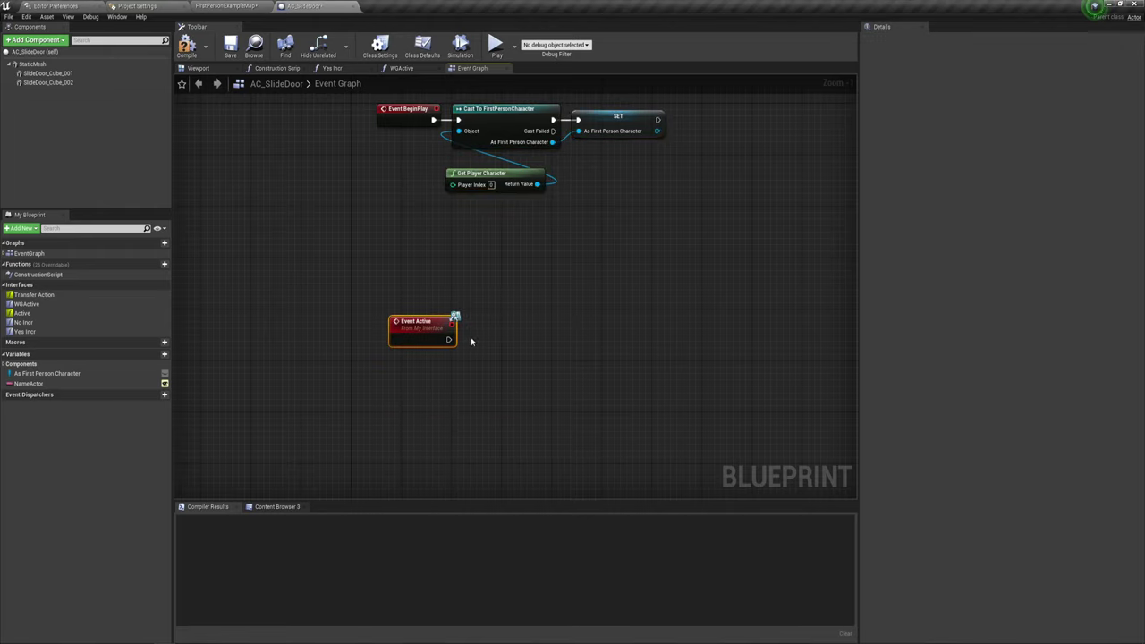
- Wire Event Active's exec output into a new Flip Flop node
{"action": "left_click_drag", "start_coordinate": [420, 322], "coordinate": [394, 327]}
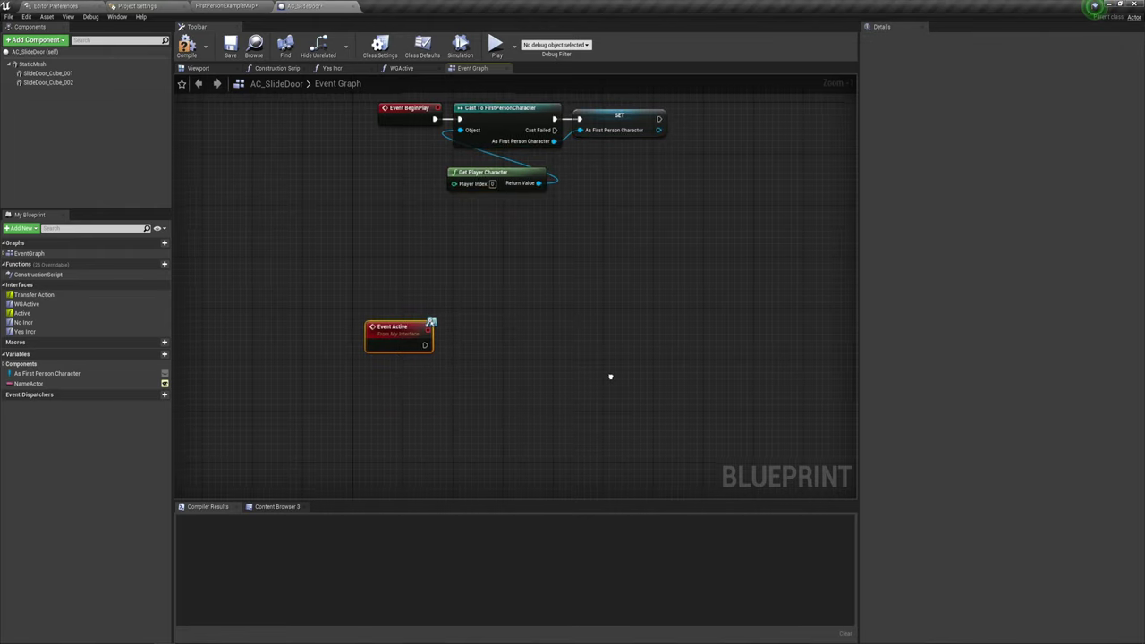
{"action": "right_click_drag", "start_coordinate": [611, 379], "coordinate": [509, 363]}
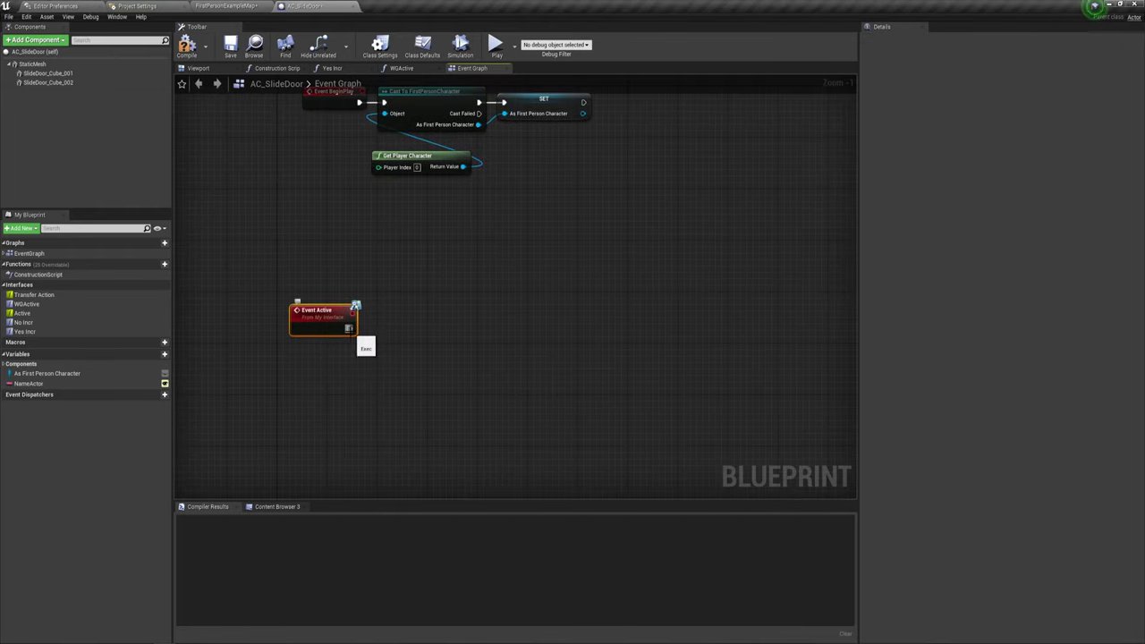
{"action": "left_click_drag", "start_coordinate": [349, 328], "coordinate": [419, 330]}
{"action": "type", "text": "flip"}
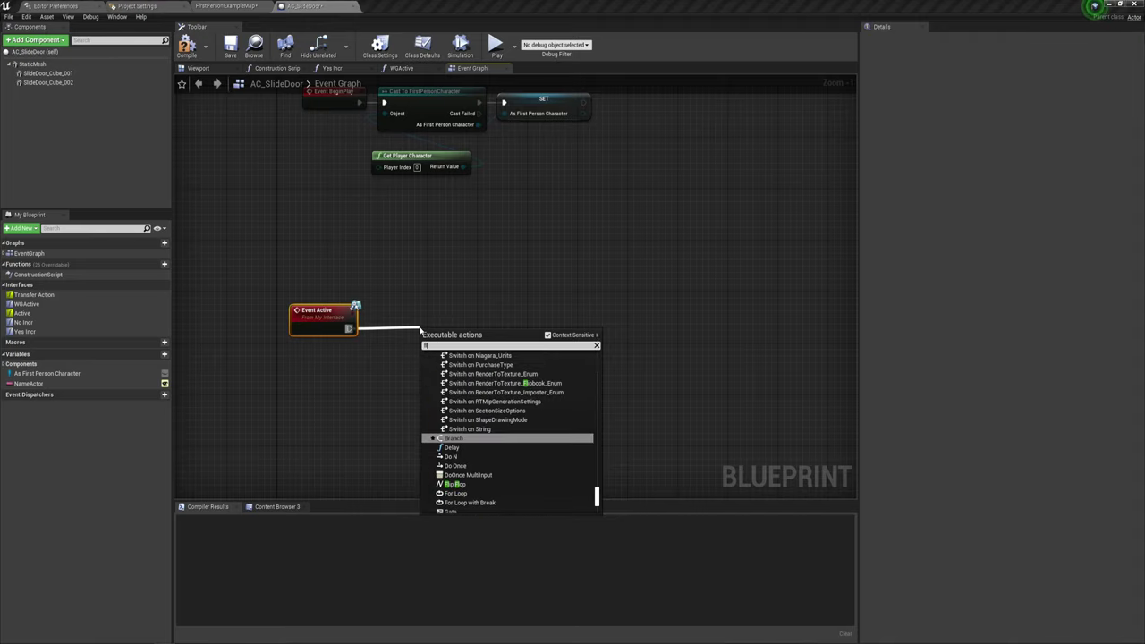
{"action": "key", "text": "Return"}
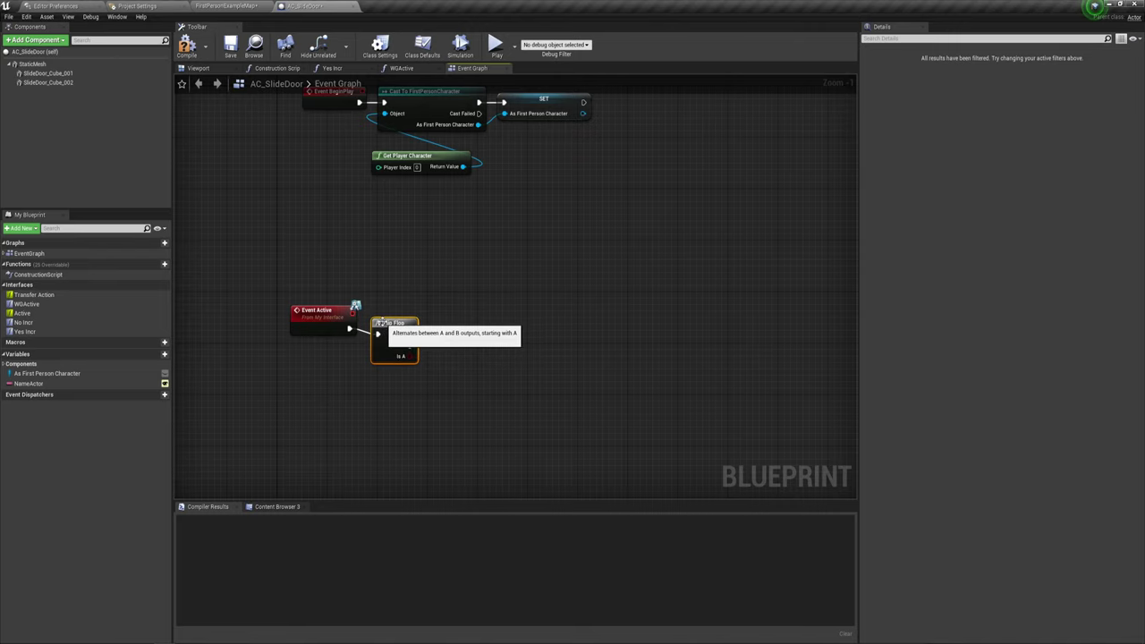
{"action": "scroll", "coordinate": [384, 324], "scroll_direction": "up", "scroll_amount": 1}
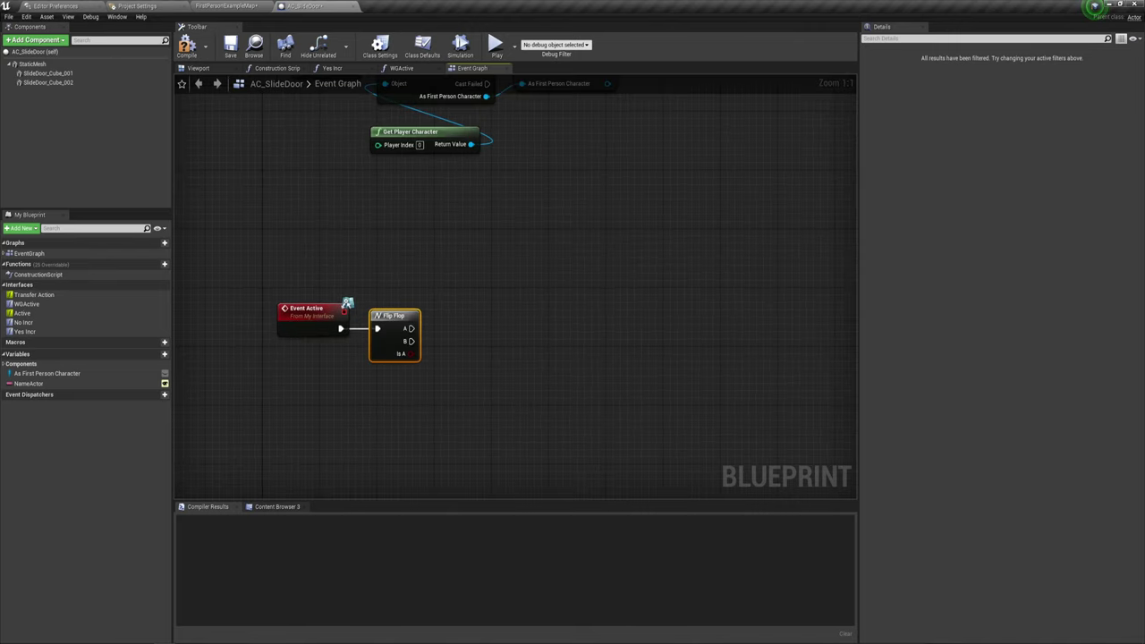
{"action": "right_click_drag", "start_coordinate": [389, 328], "coordinate": [340, 318]}
{"action": "right_click_drag", "start_coordinate": [485, 296], "coordinate": [439, 308]}
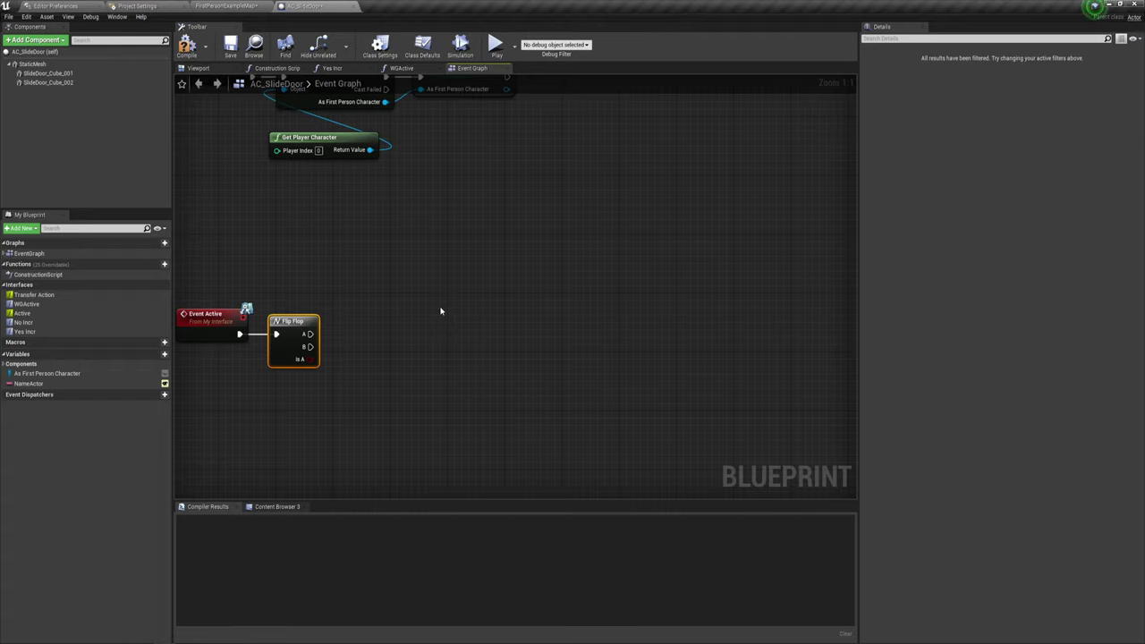
- Add a Timeline named SlideDoorTimeline, with Flip Flop A wired to Play from Start
{"action": "left_click_drag", "start_coordinate": [308, 334], "coordinate": [438, 266]}
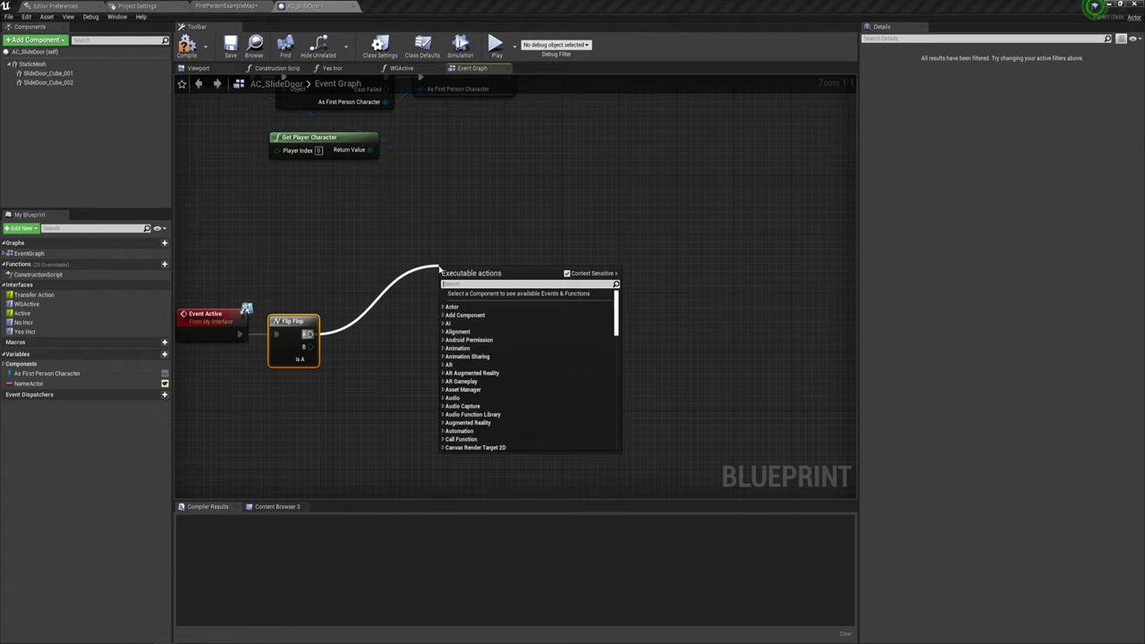
{"action": "type", "text": "time"}
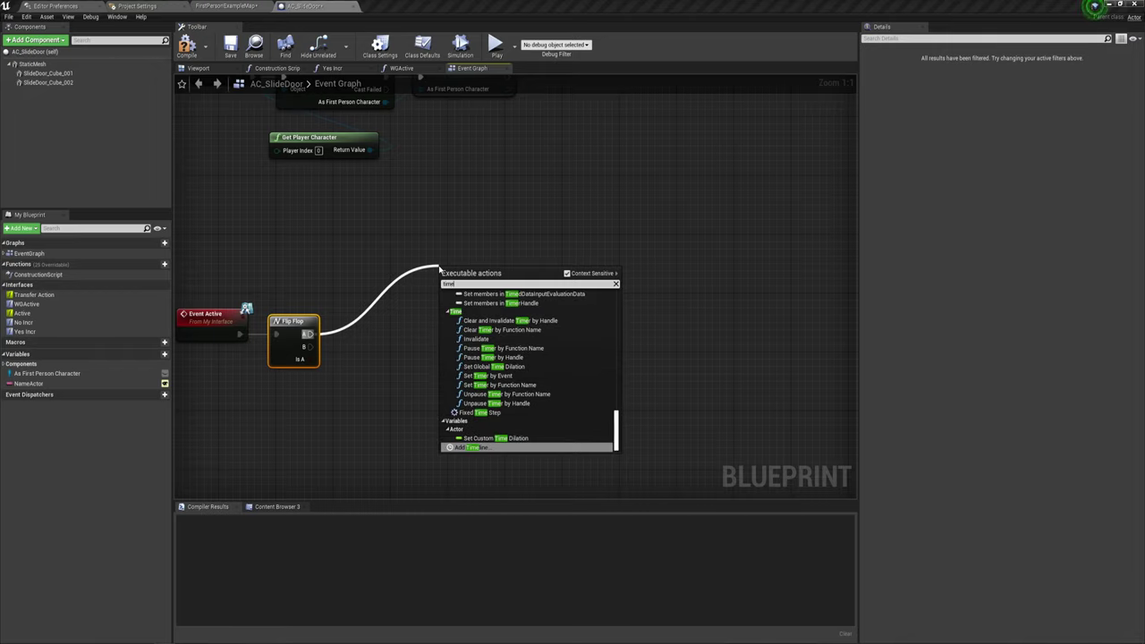
{"action": "key", "text": "Return"}
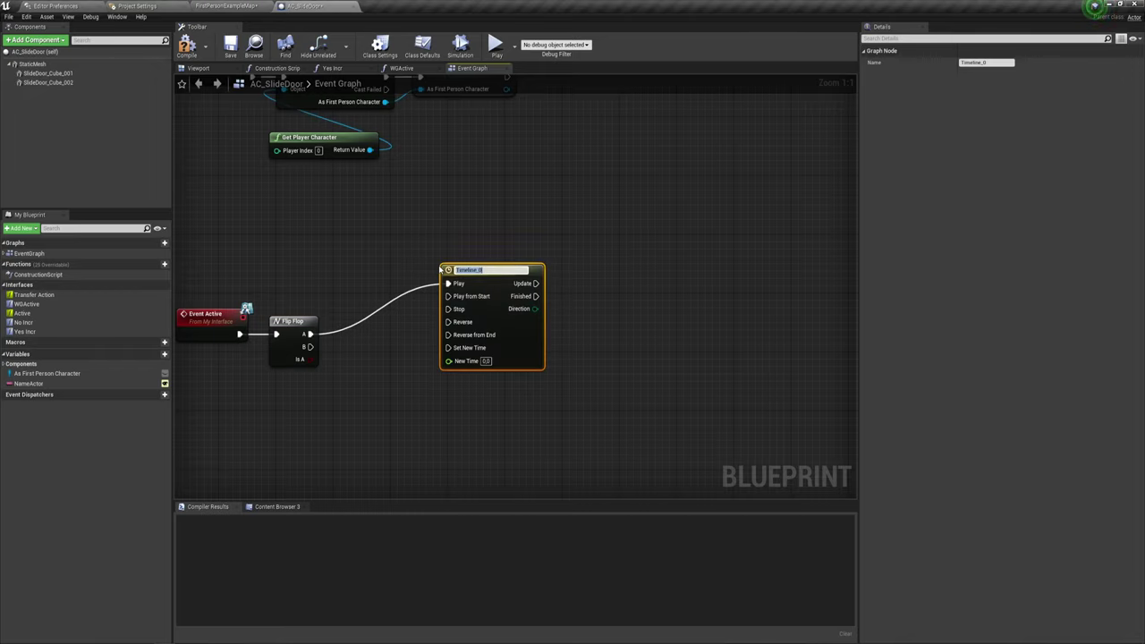
{"action": "type", "text": "SlideDoor"}
{"action": "key", "text": "Return"}
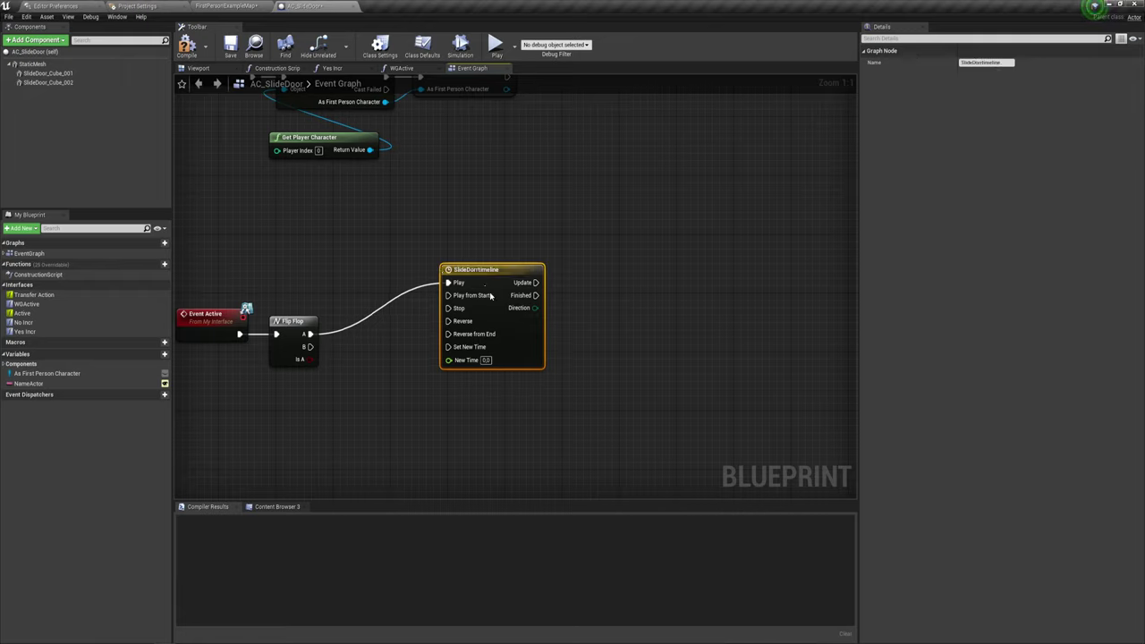
{"action": "mouse_move", "coordinate": [490, 295]}
{"action": "left_mouse_down"}
{"action": "mouse_move", "coordinate": [300, 307]}
{"action": "mouse_move", "coordinate": [309, 333]}
{"action": "left_mouse_up"}
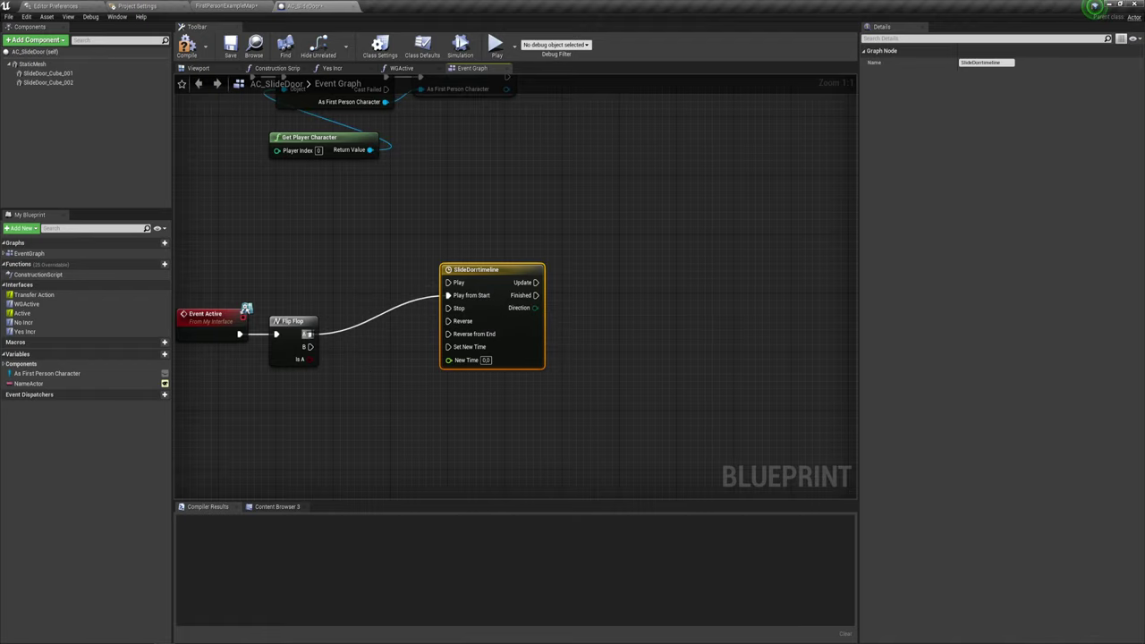
- Open the timeline editor and add an Alpha float track with two keys
{"action": "double_click", "coordinate": [493, 276]}
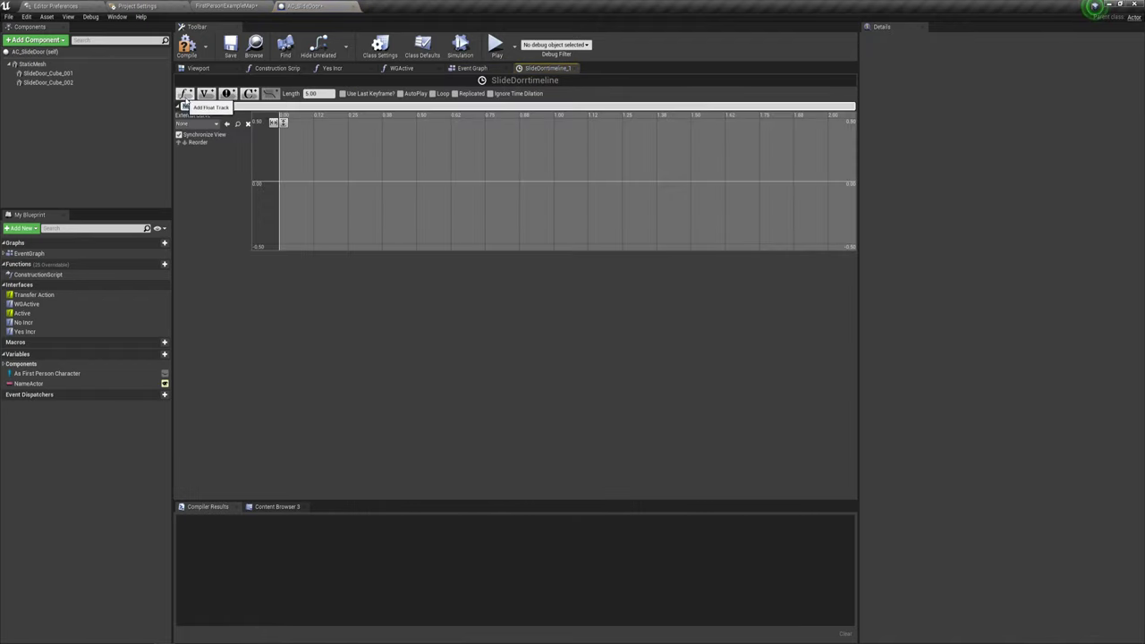
{"action": "left_click", "coordinate": [184, 94]}
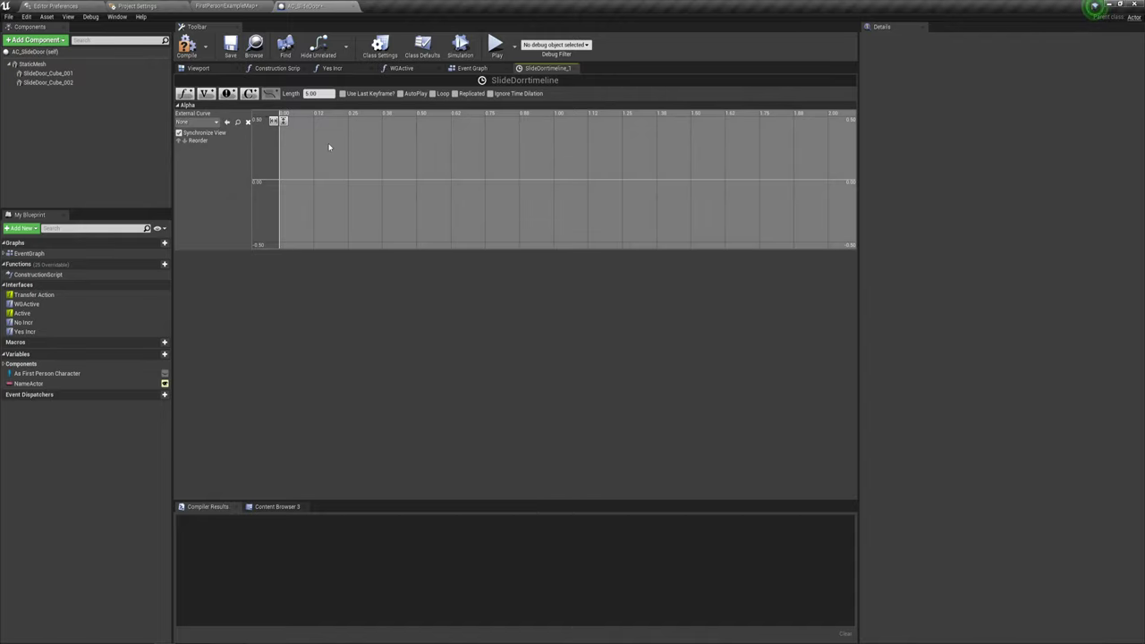
{"action": "left_click", "coordinate": [290, 176], "text": "shift"}
{"action": "left_click", "coordinate": [363, 177], "text": "shift"}
{"action": "left_click_drag", "start_coordinate": [363, 177], "coordinate": [447, 164]}
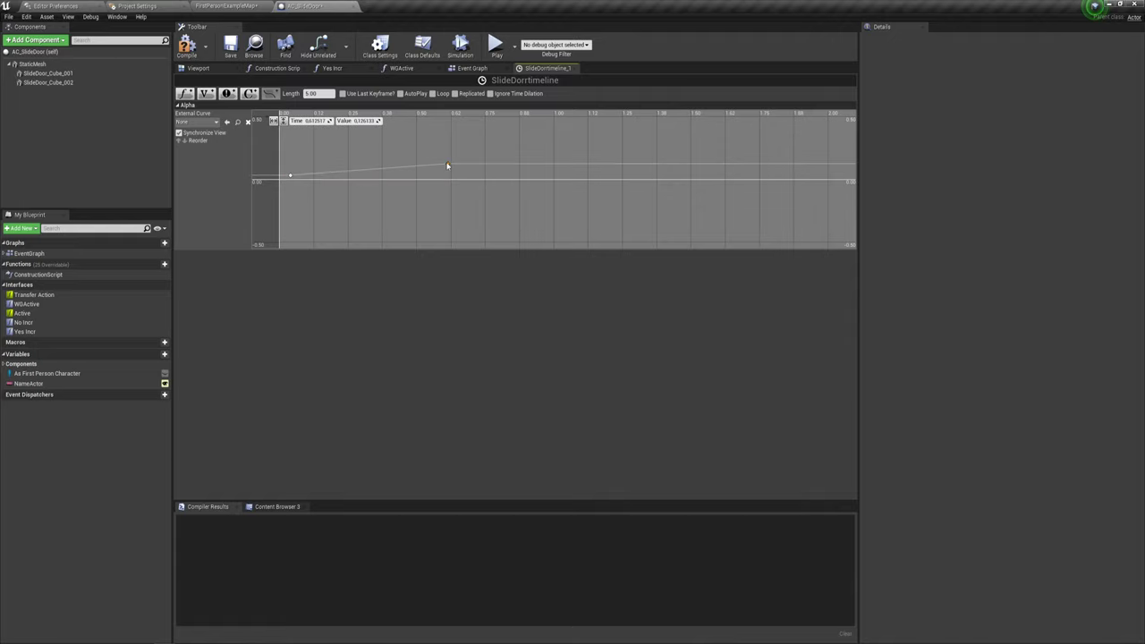
- Set the first key to time 0 and the second key's value to 1.0
{"action": "left_click", "coordinate": [289, 176]}
{"action": "left_click", "coordinate": [313, 120]}
{"action": "type", "text": "0"}
{"action": "left_click", "coordinate": [366, 122]}
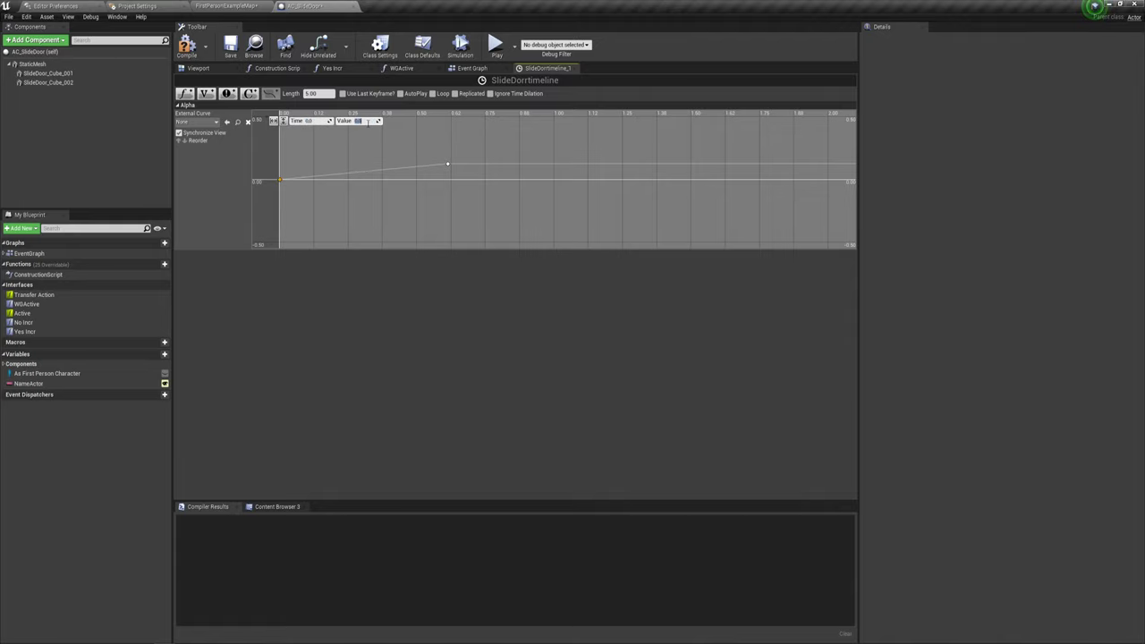
{"action": "left_click", "coordinate": [448, 164]}
{"action": "left_click", "coordinate": [315, 121]}
{"action": "type", "text": "1"}
{"action": "left_click", "coordinate": [365, 123]}
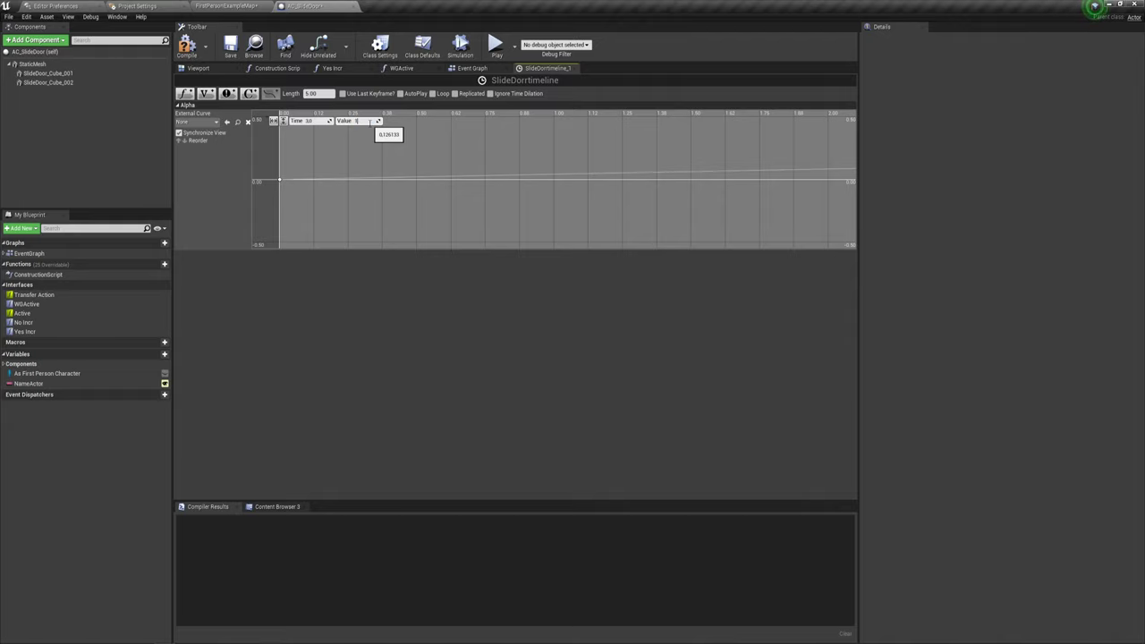
{"action": "key", "text": "Return"}
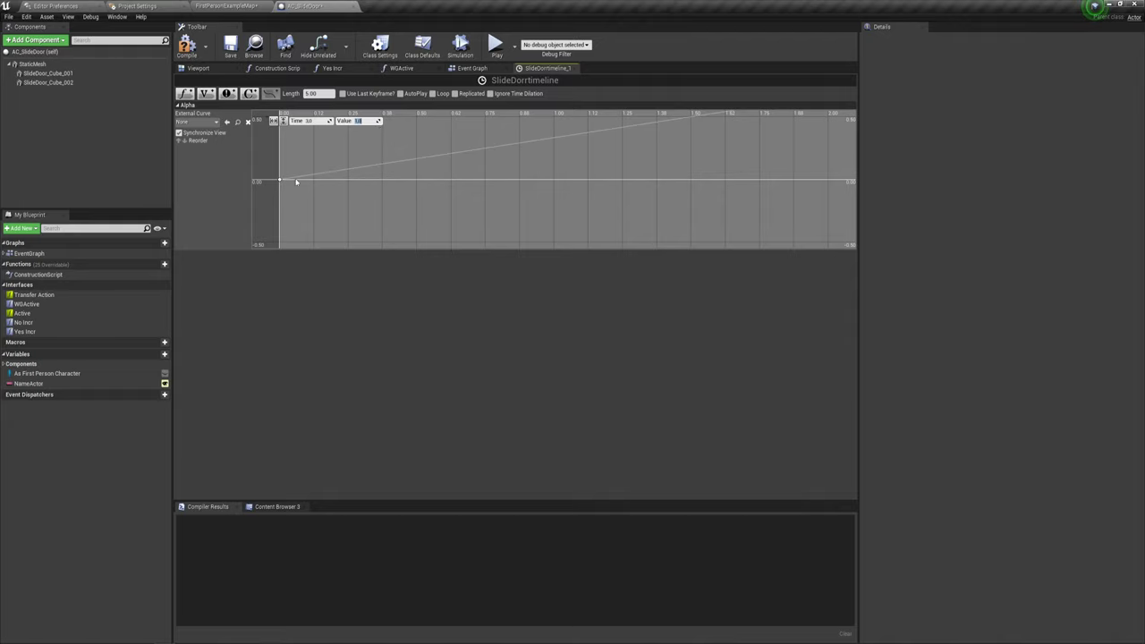
- Fit the curve in view, set the end key value to 1.0, and select both keys
{"action": "mouse_move", "coordinate": [281, 183]}
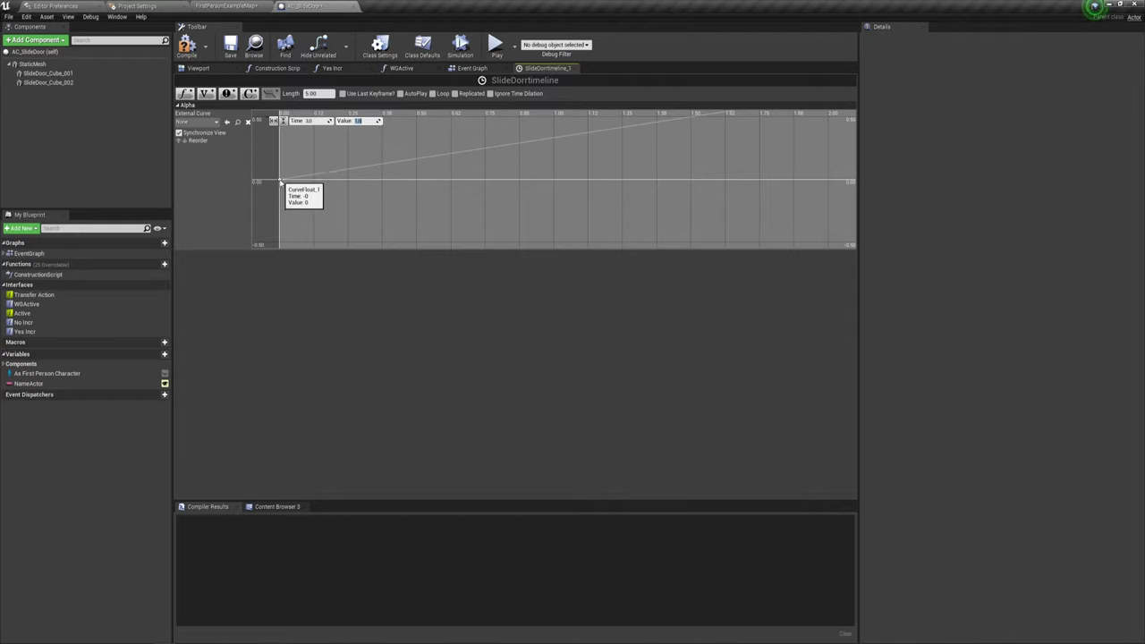
{"action": "left_click", "coordinate": [281, 183]}
{"action": "scroll", "coordinate": [304, 209], "scroll_direction": "down", "scroll_amount": 2}
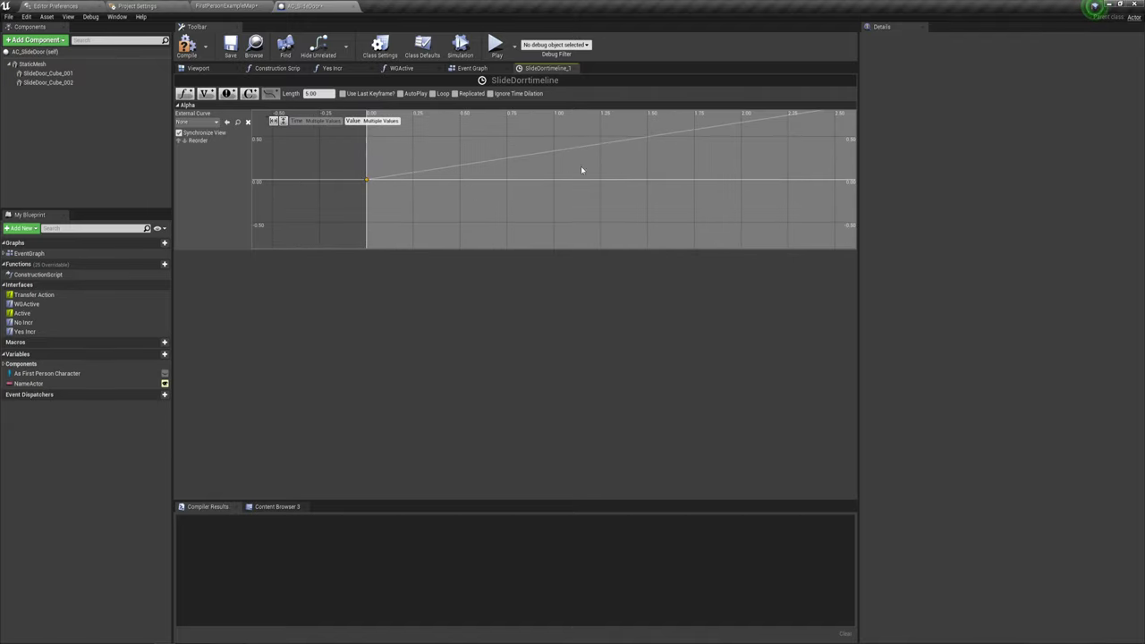
{"action": "key", "text": "f"}
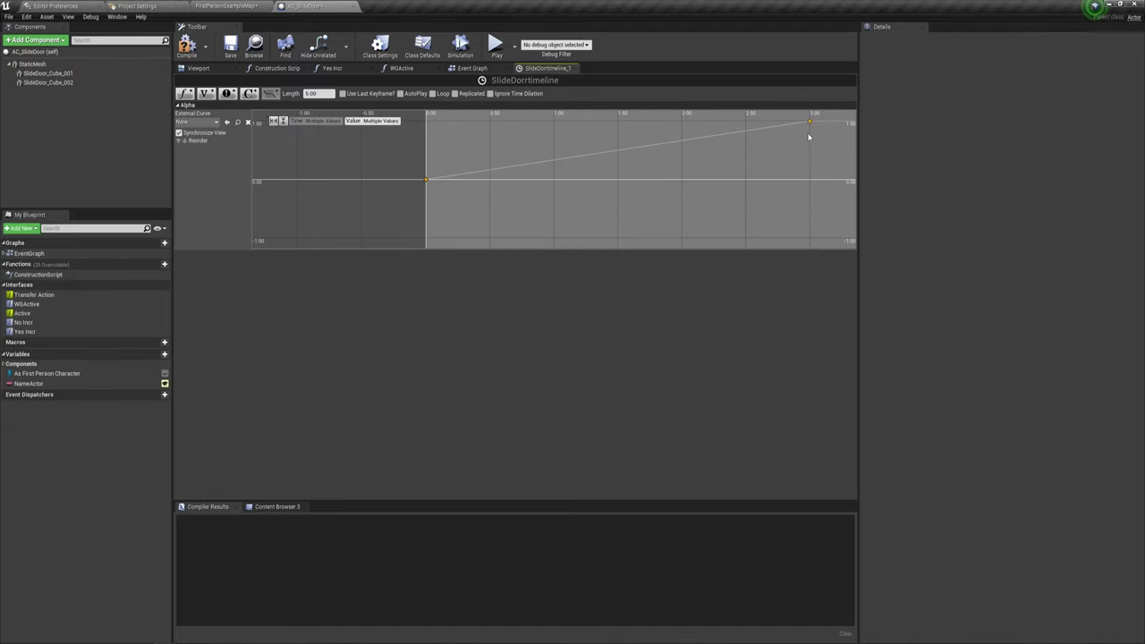
{"action": "left_click_drag", "start_coordinate": [749, 157], "coordinate": [723, 162]}
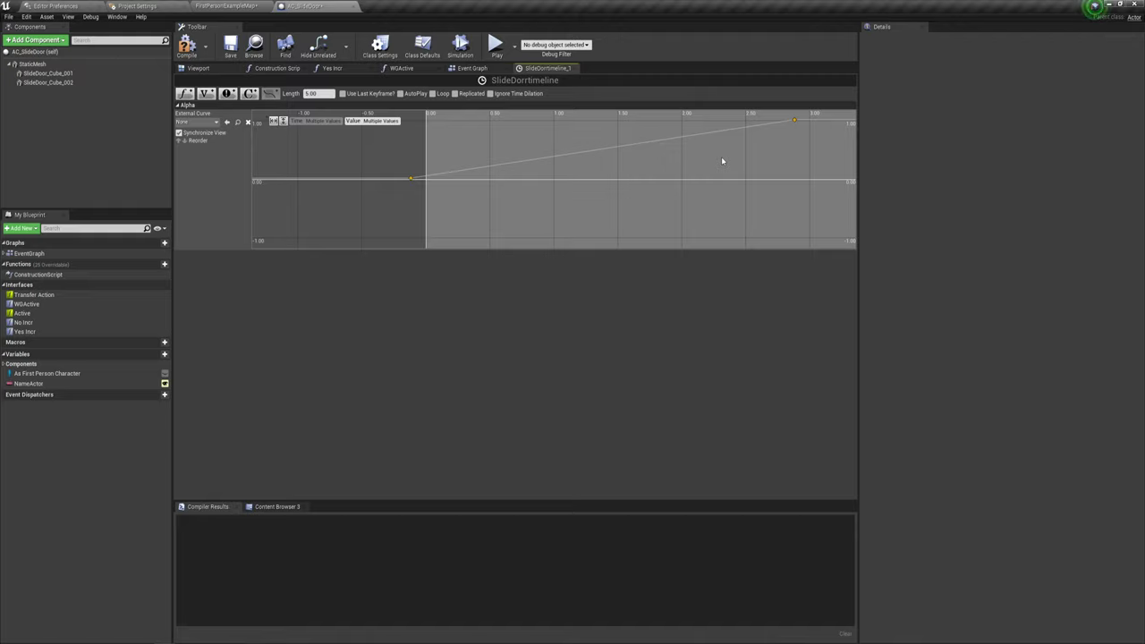
{"action": "key", "text": "ctrl+z"}
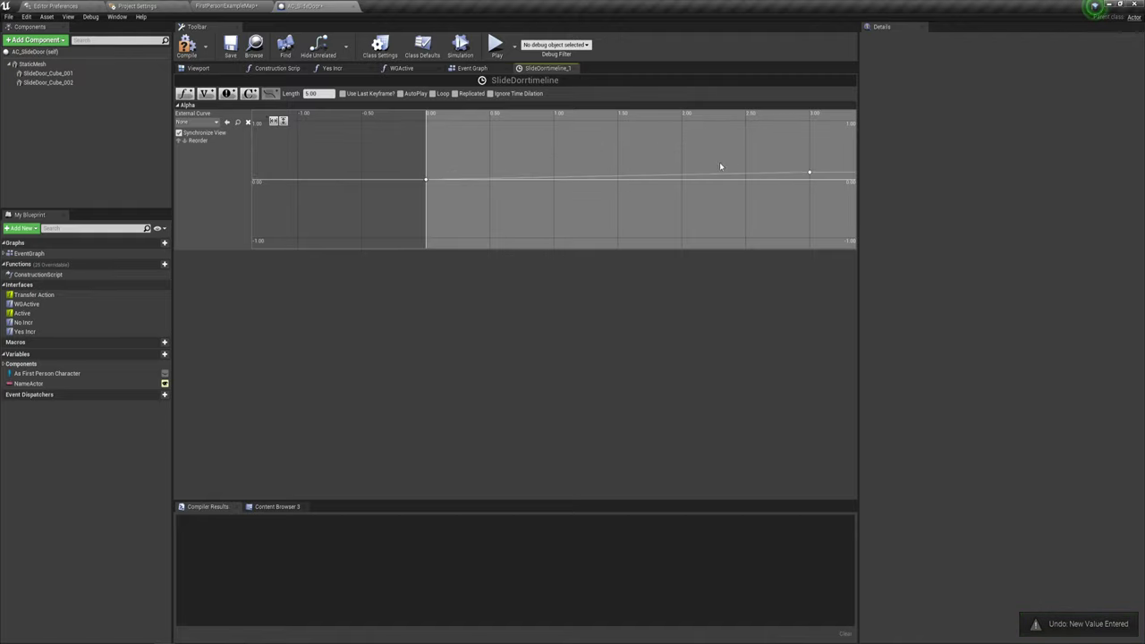
{"action": "left_click", "coordinate": [808, 172]}
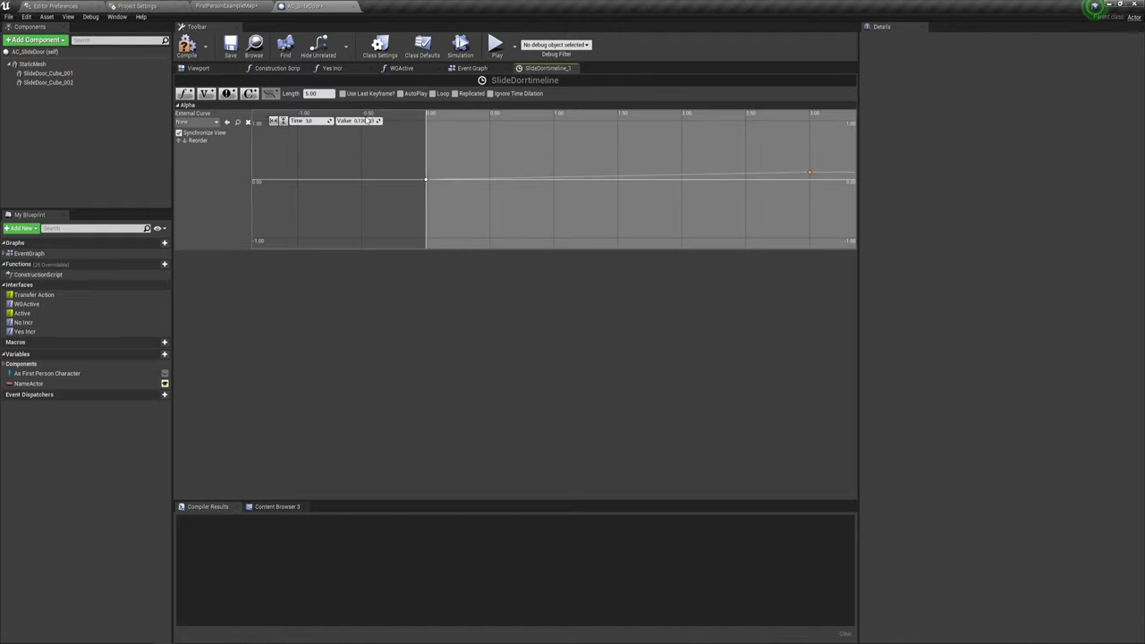
{"action": "left_click", "coordinate": [366, 121]}
{"action": "type", "text": "1"}
{"action": "key", "text": "Return"}
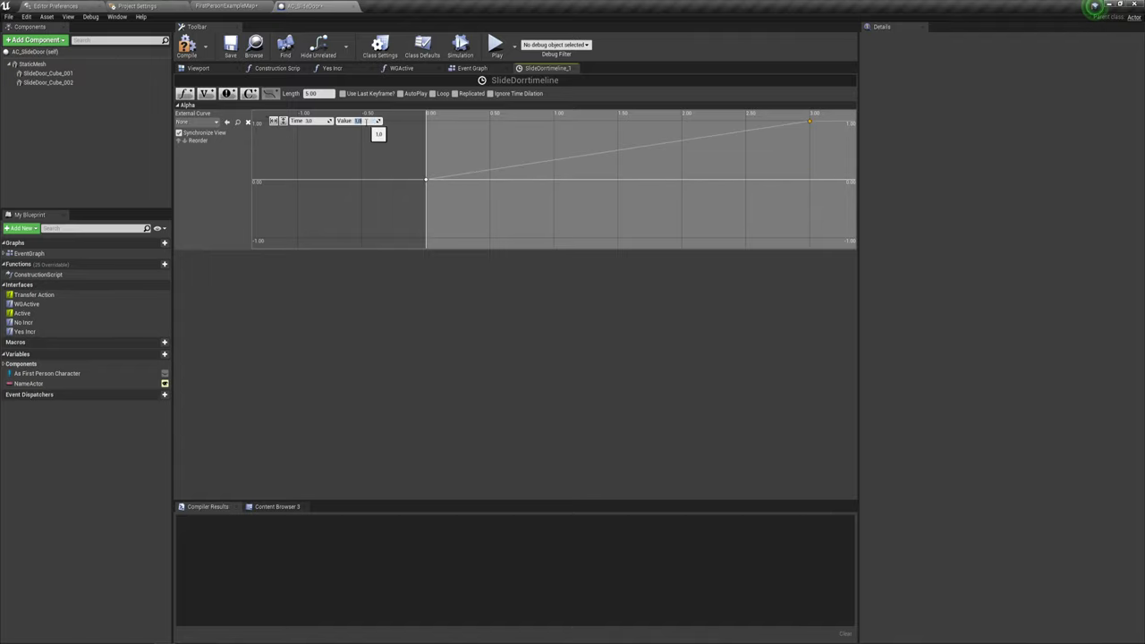
{"action": "left_click", "coordinate": [426, 180], "text": "shift"}
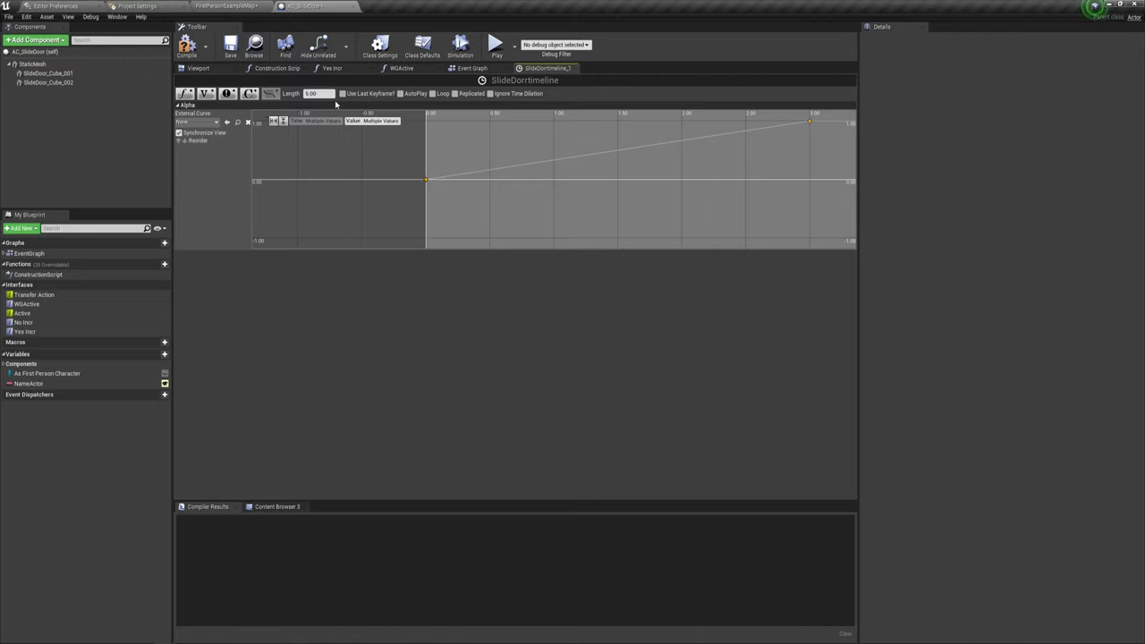
- Give both Alpha keys Auto interpolation and set the timeline Length to 3.00
{"action": "right_click", "coordinate": [426, 180]}
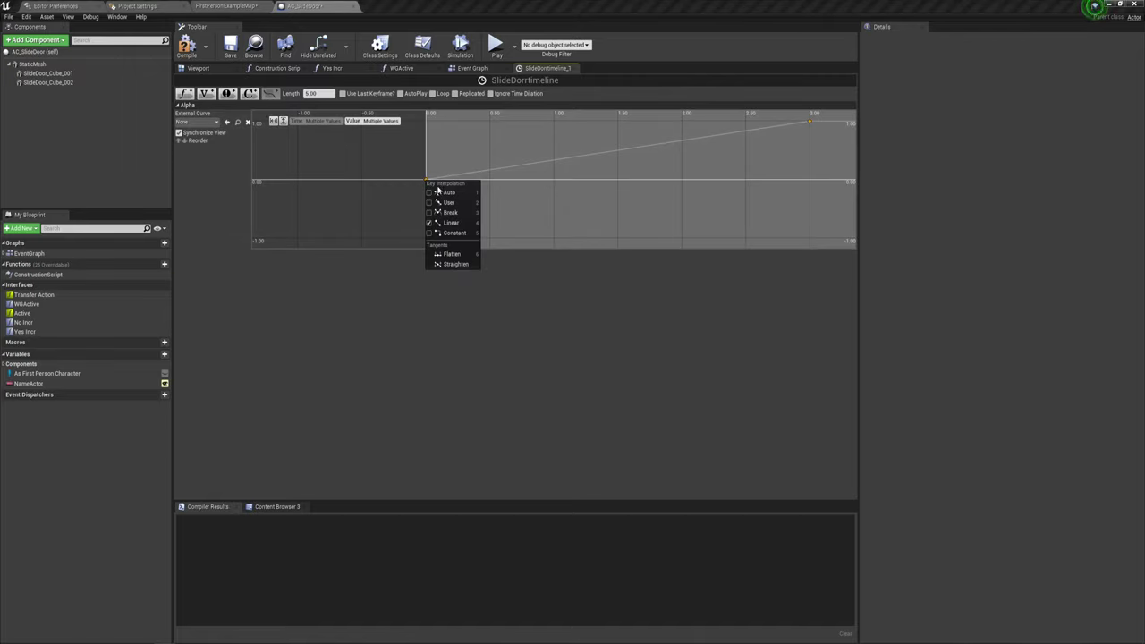
{"action": "left_click", "coordinate": [439, 193]}
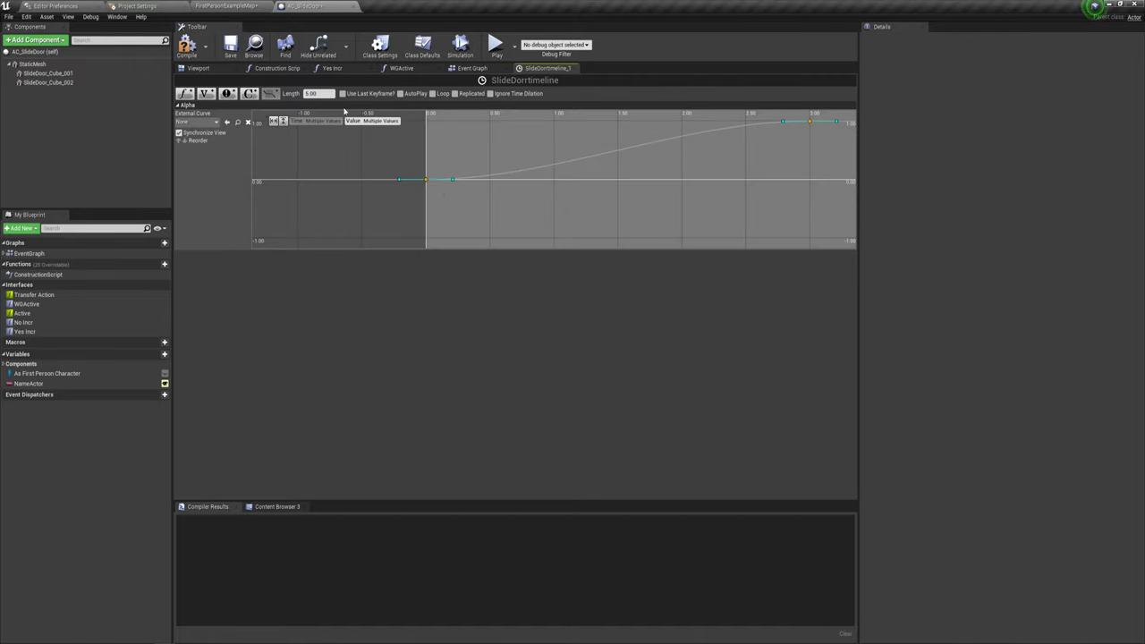
{"action": "left_click", "coordinate": [313, 93]}
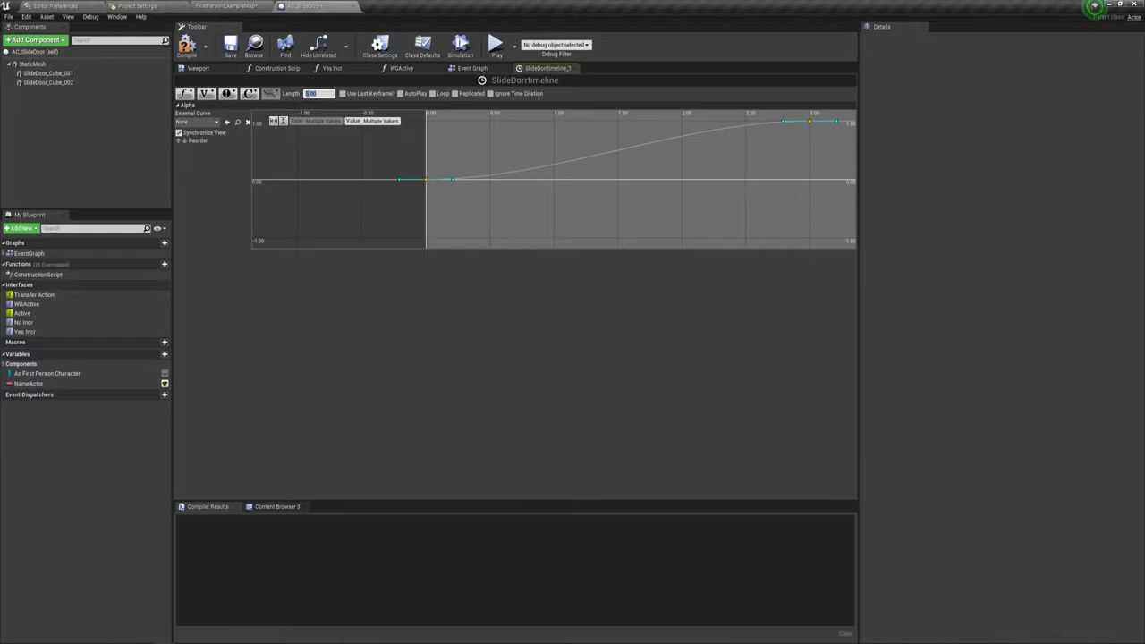
{"action": "type", "text": "3"}
{"action": "key", "text": "Return"}
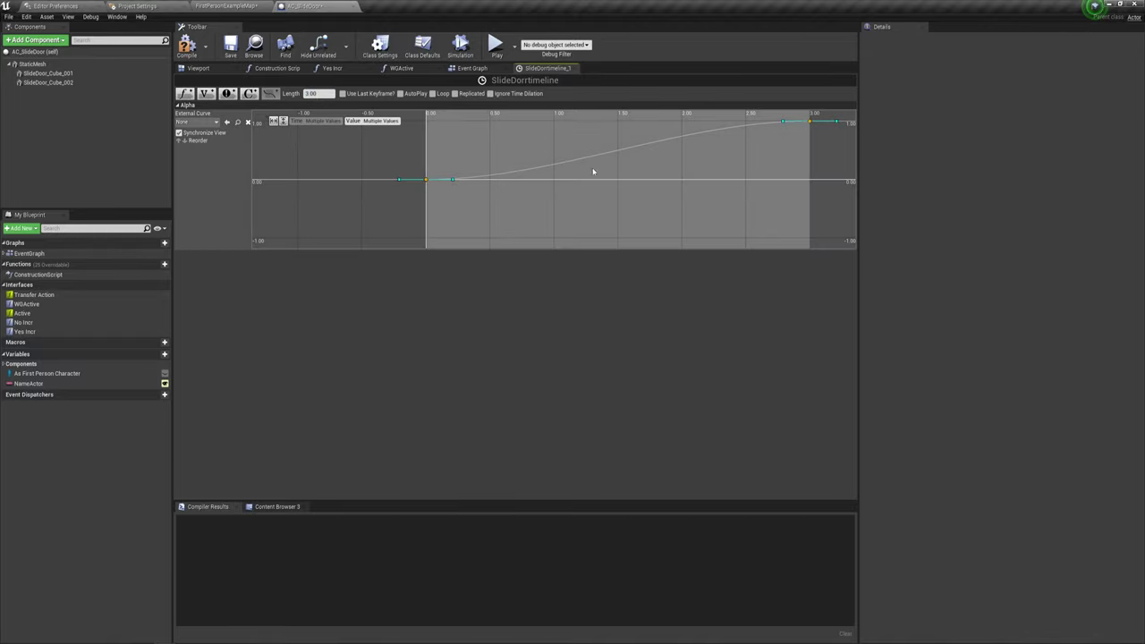
- In the Event Graph, add a float Lerp node whose Alpha comes from the timeline's Alpha
{"action": "left_click", "coordinate": [574, 69]}
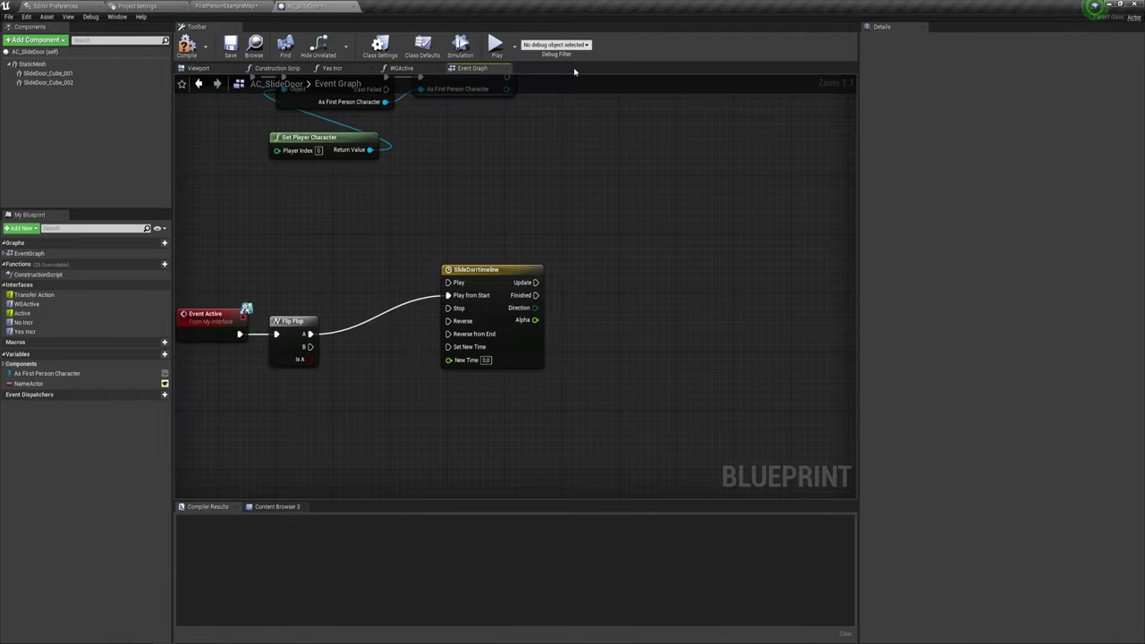
{"action": "right_click_drag", "start_coordinate": [658, 126], "coordinate": [554, 182]}
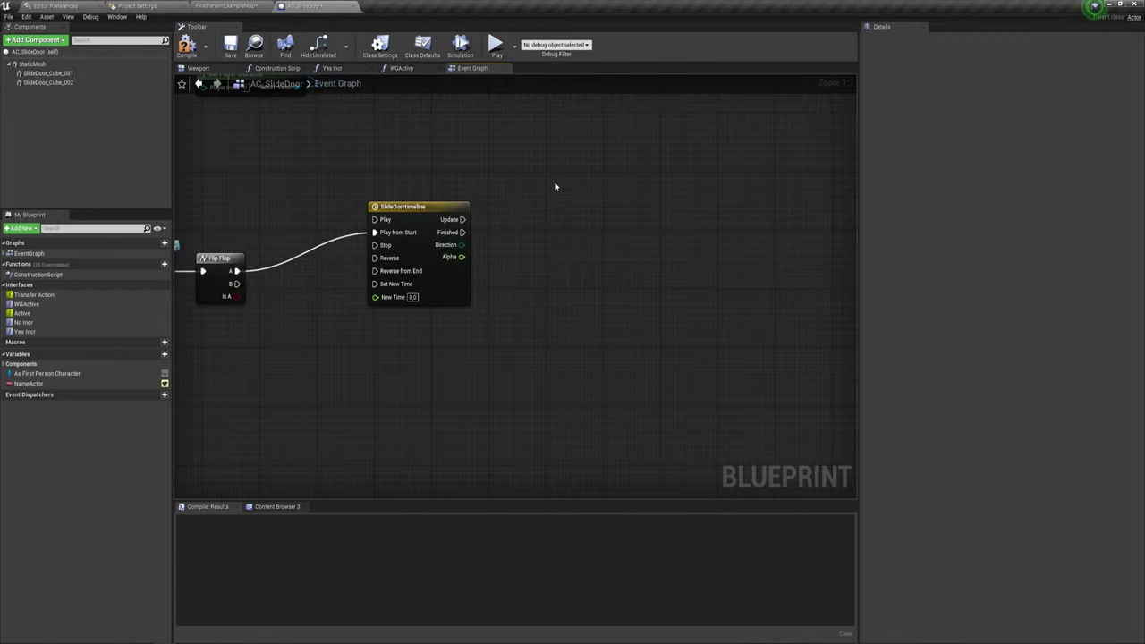
{"action": "left_click_drag", "start_coordinate": [460, 257], "coordinate": [543, 301]}
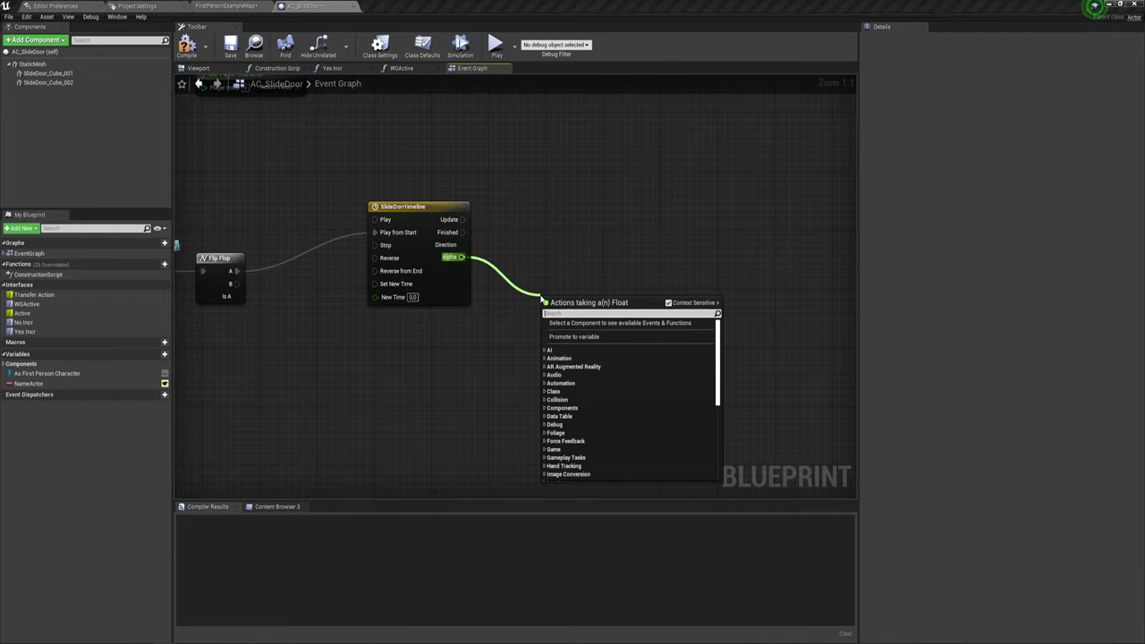
{"action": "left_click", "coordinate": [542, 284]}
{"action": "right_click", "coordinate": [541, 287]}
{"action": "type", "text": "le"}
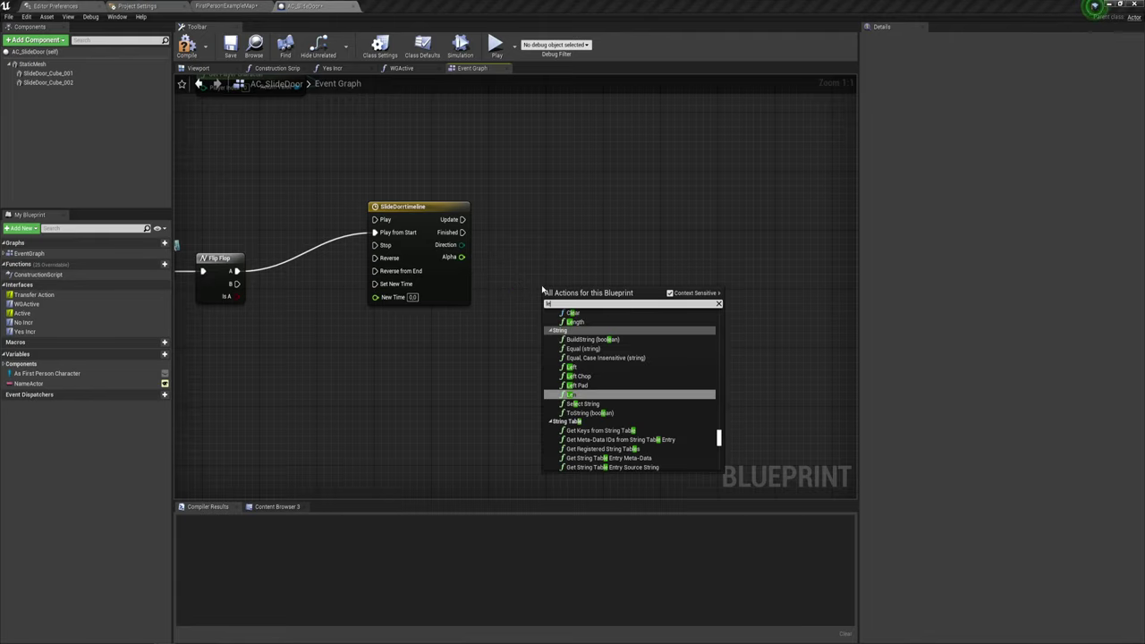
{"action": "type", "text": "rp"}
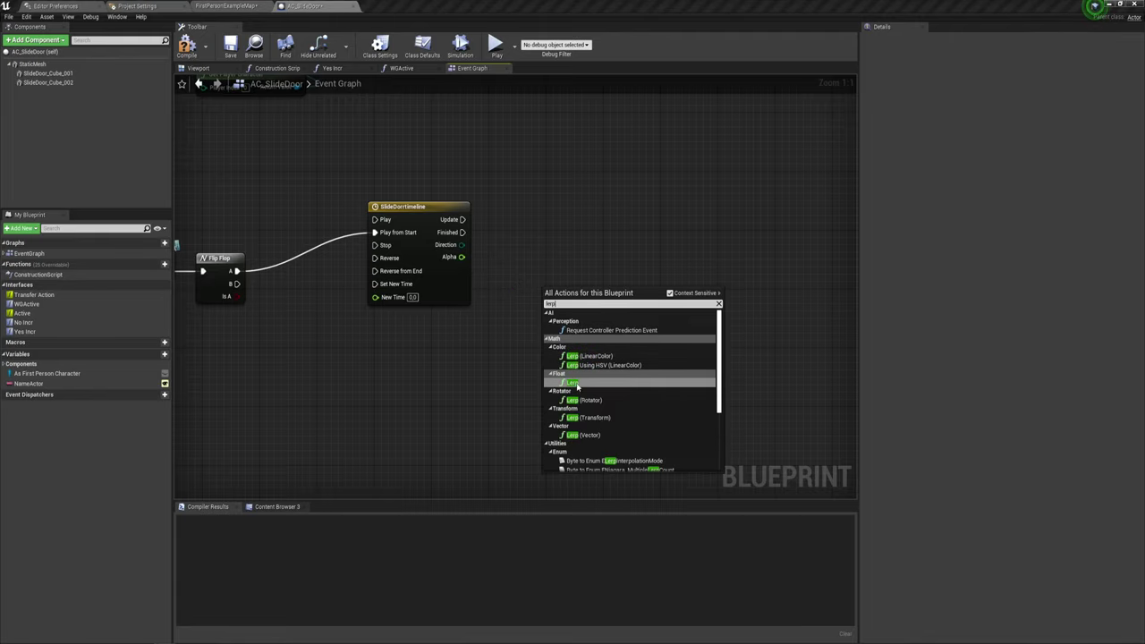
{"action": "left_click", "coordinate": [572, 382]}
{"action": "left_click_drag", "start_coordinate": [549, 329], "coordinate": [459, 256]}
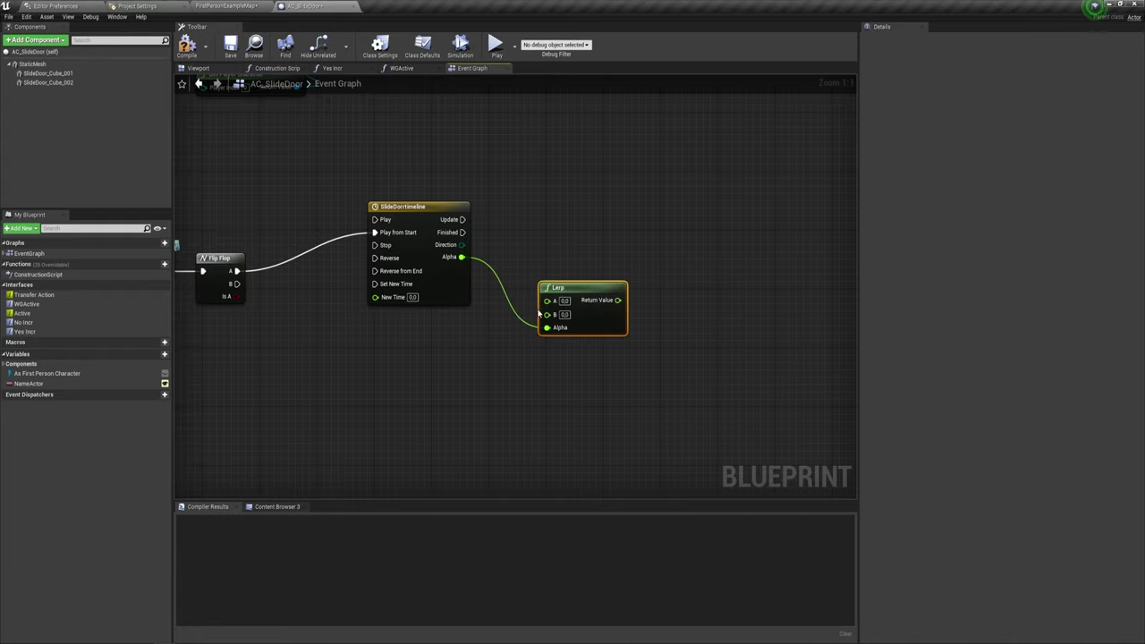
- Drag a SlideDoor_Cube_001 reference into the graph
{"action": "right_click_drag", "start_coordinate": [656, 340], "coordinate": [598, 287]}
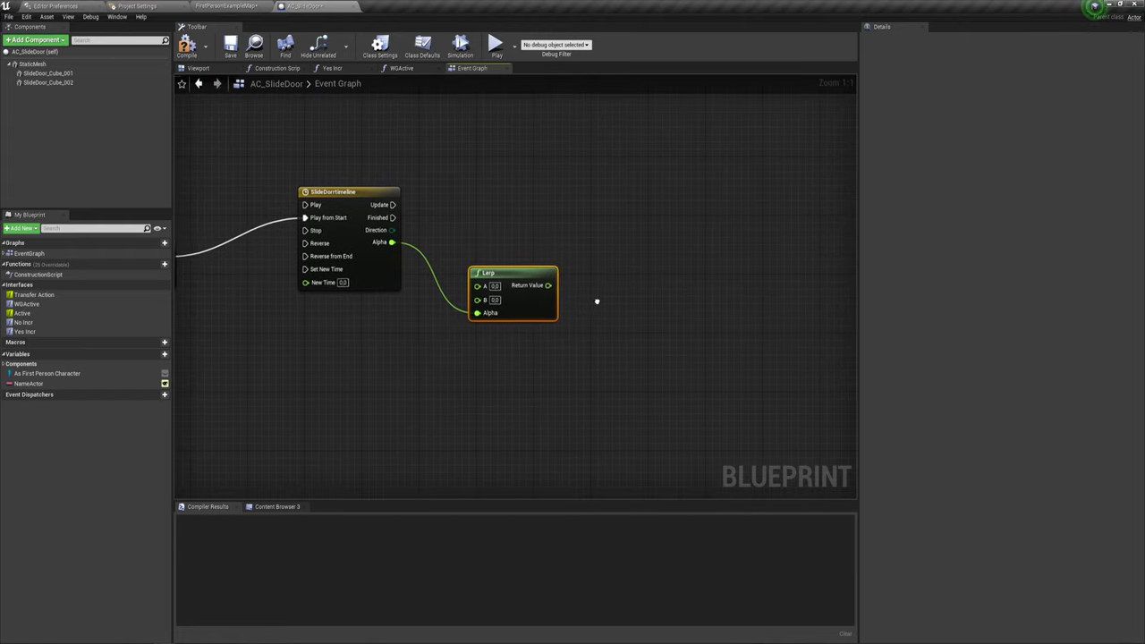
{"action": "right_click_drag", "start_coordinate": [596, 301], "coordinate": [577, 309]}
{"action": "mouse_move", "coordinate": [47, 72]}
{"action": "left_mouse_down"}
{"action": "mouse_move", "coordinate": [446, 193]}
{"action": "mouse_move", "coordinate": [548, 161]}
{"action": "left_mouse_up"}
- Add a SlideDoor_Cube_002 reference and a SetRelativeLocation node targeting SlideDoor_Cube_001
{"action": "left_click_drag", "start_coordinate": [32, 84], "coordinate": [546, 291]}
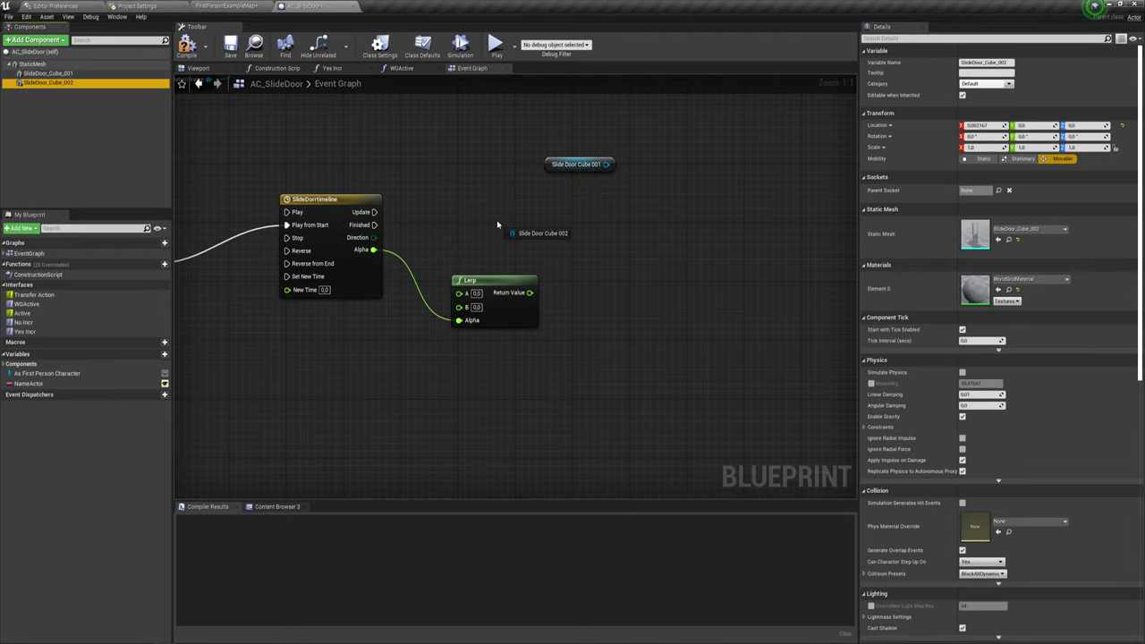
{"action": "right_click_drag", "start_coordinate": [694, 288], "coordinate": [580, 321]}
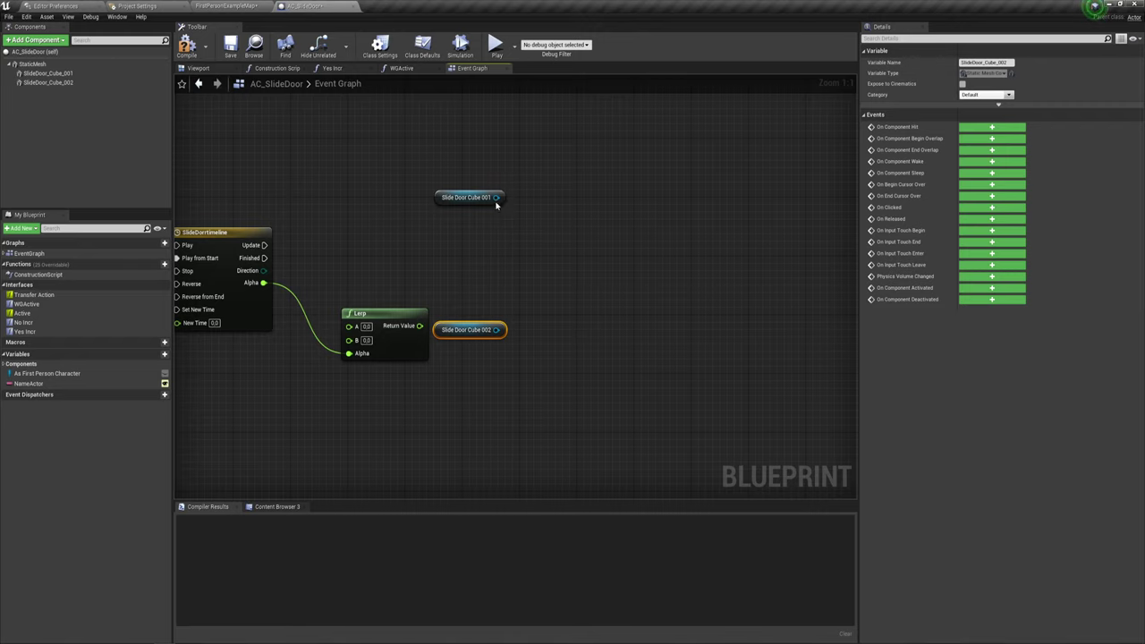
{"action": "left_click_drag", "start_coordinate": [496, 197], "coordinate": [547, 166]}
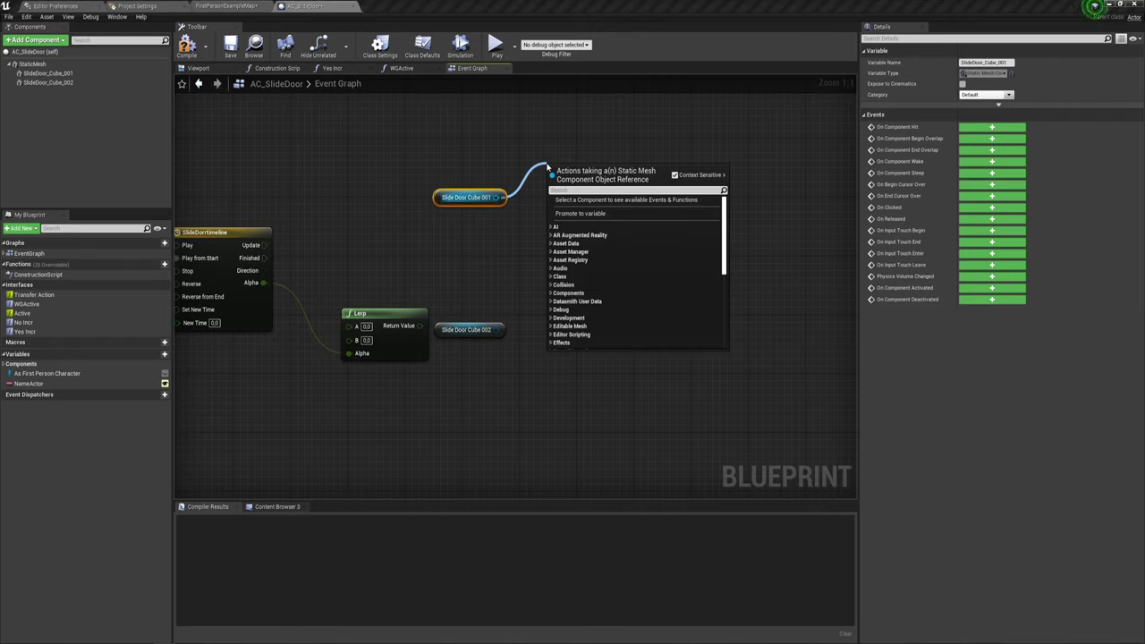
{"action": "type", "text": "set"}
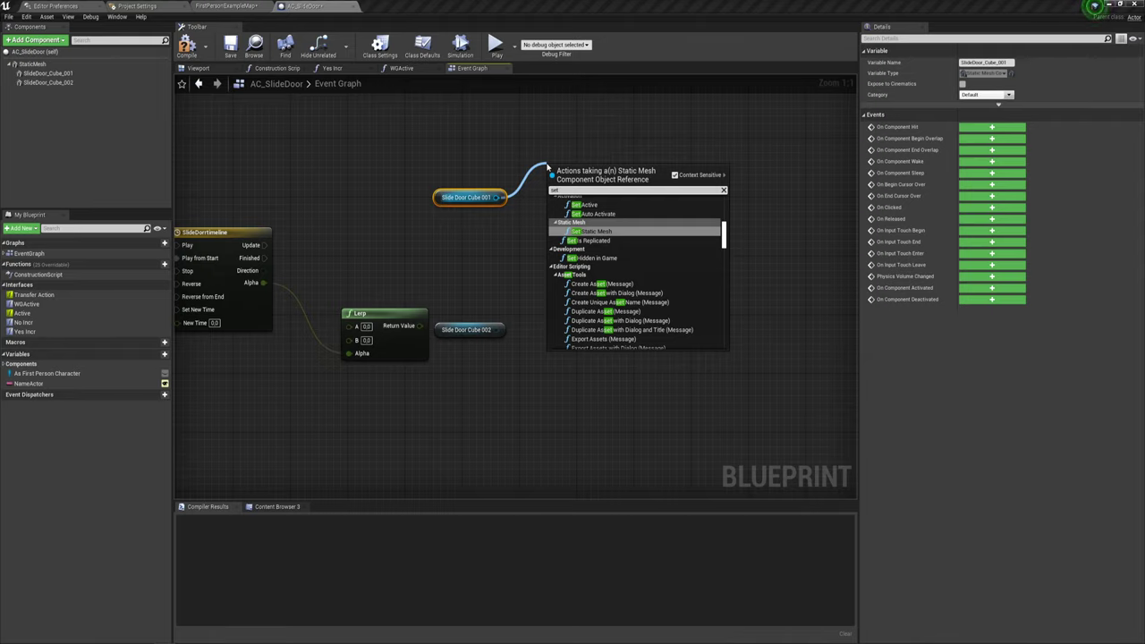
{"action": "type", "text": " rela"}
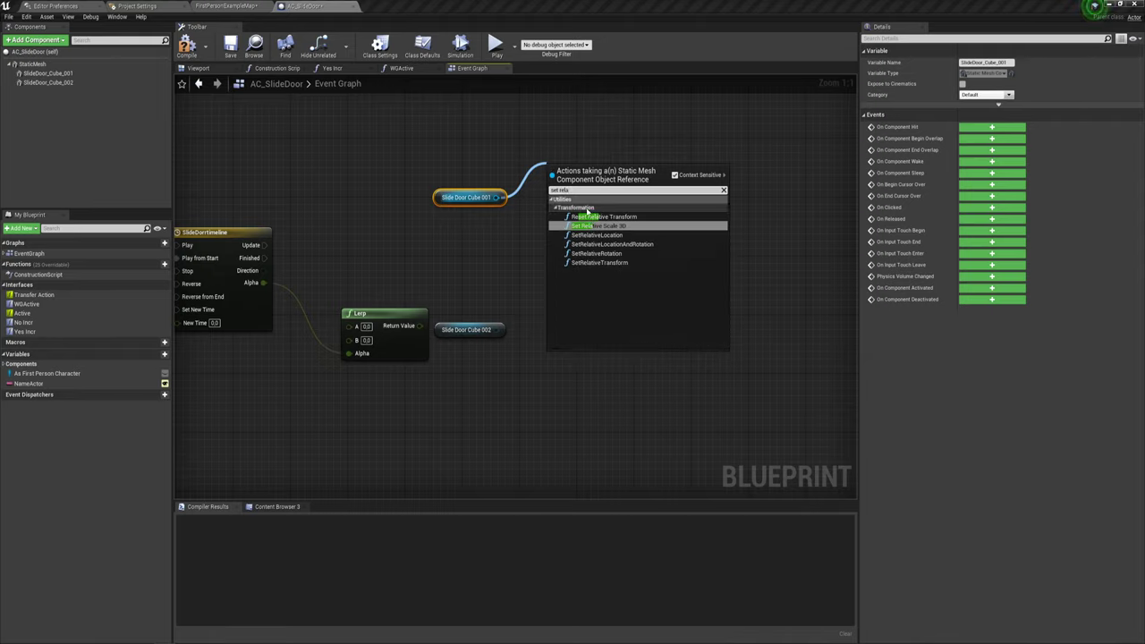
{"action": "left_click", "coordinate": [596, 234]}
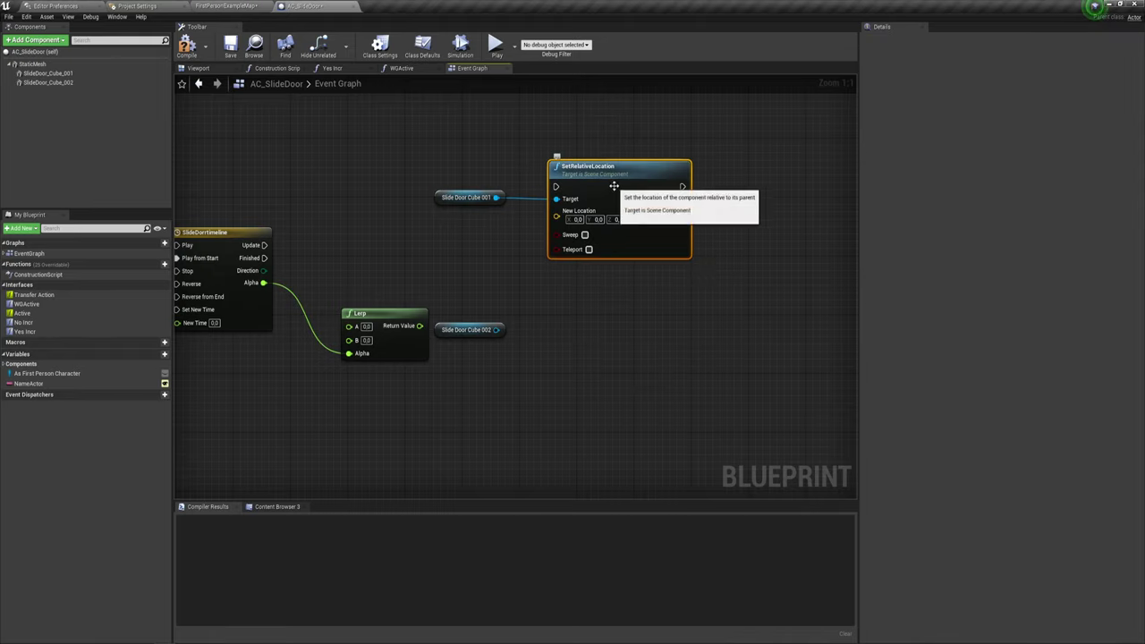
- Paste a second SetRelativeLocation node below the first
{"action": "key", "text": "ctrl+v"}
{"action": "left_click_drag", "start_coordinate": [585, 324], "coordinate": [554, 335]}
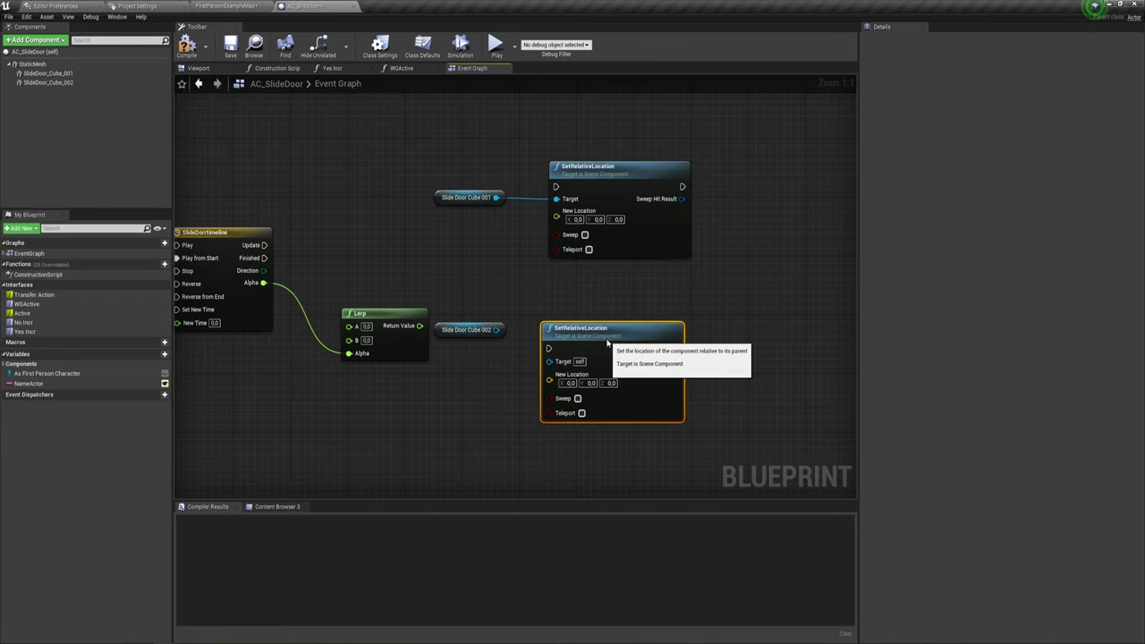
{"action": "right_click_drag", "start_coordinate": [615, 353], "coordinate": [582, 316]}
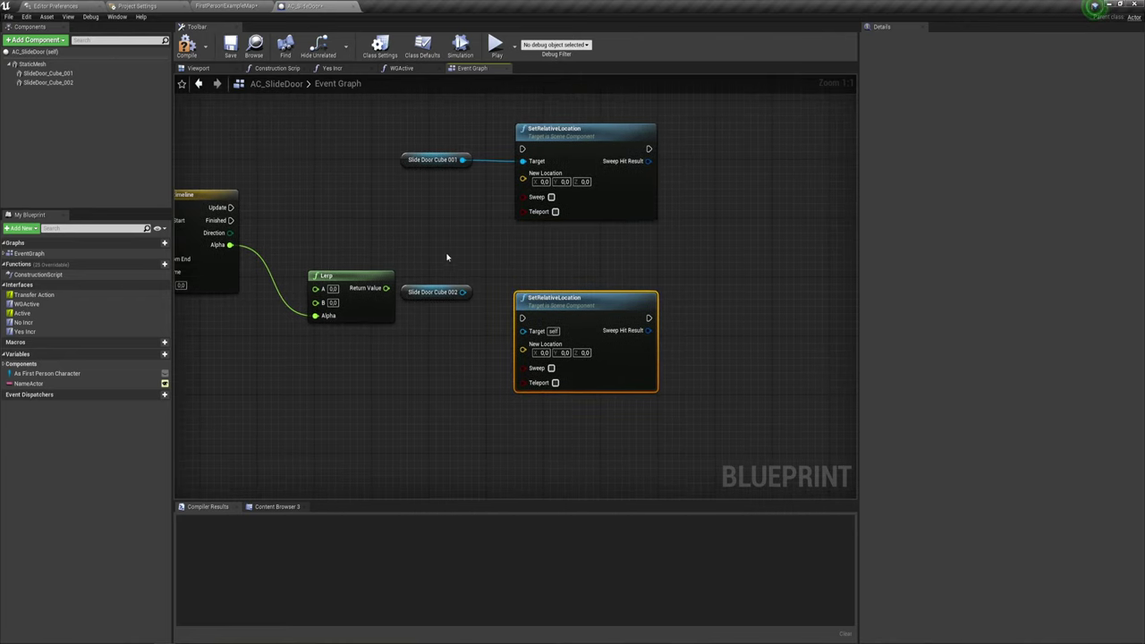
{"action": "right_click_drag", "start_coordinate": [520, 259], "coordinate": [592, 253]}
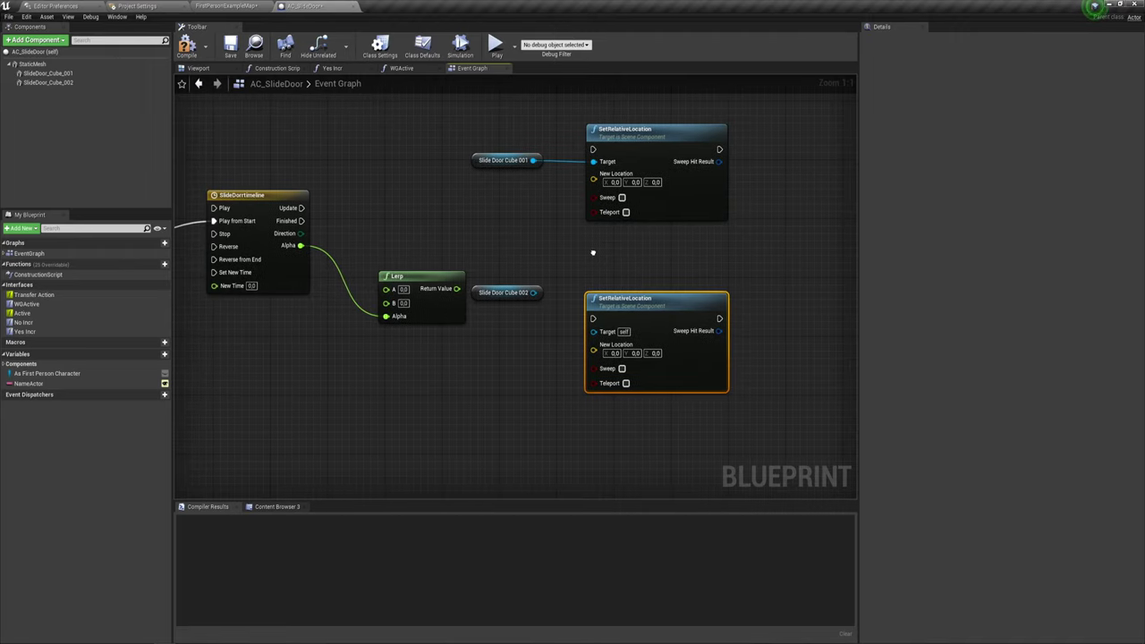
- Add a Sequence node off the timeline's Update output
{"action": "left_click_drag", "start_coordinate": [300, 209], "coordinate": [425, 220]}
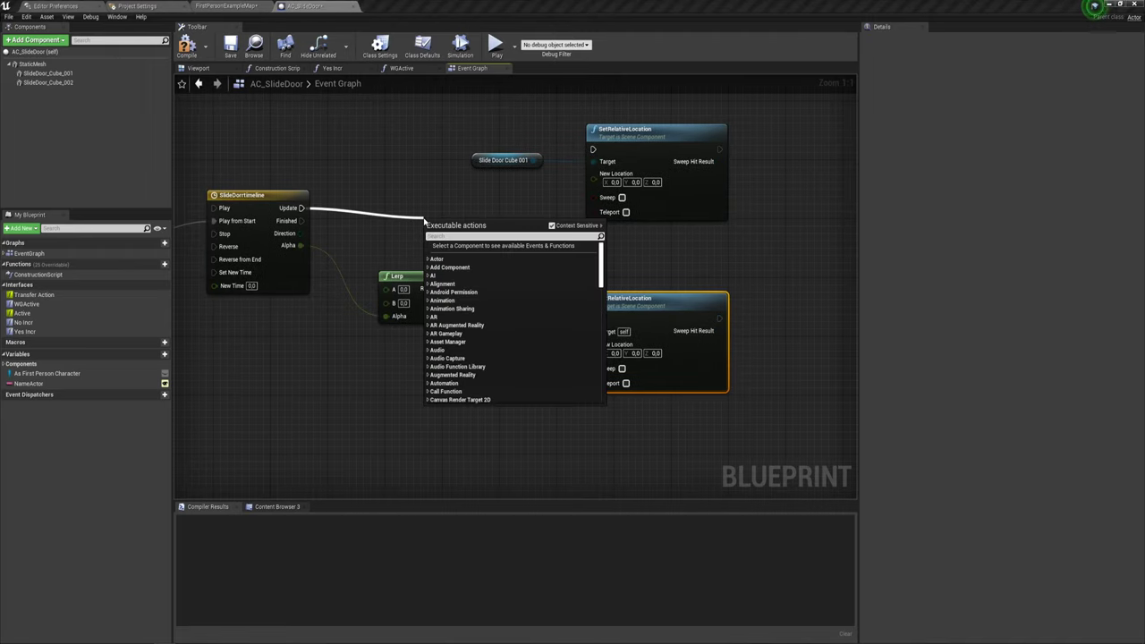
{"action": "type", "text": "se"}
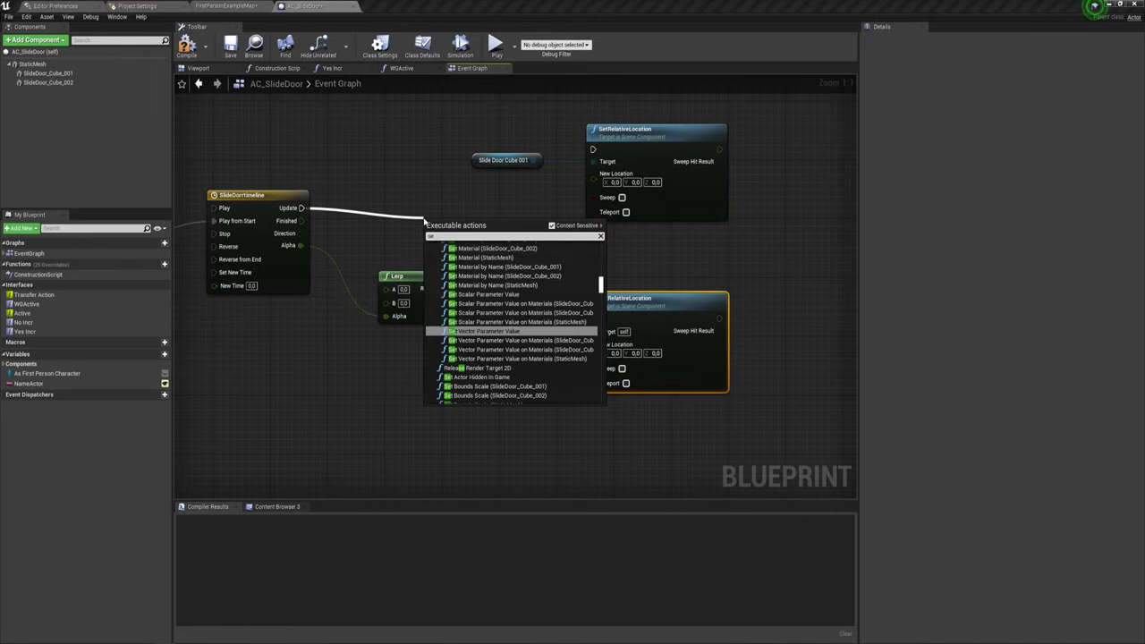
{"action": "left_click", "coordinate": [565, 167]}
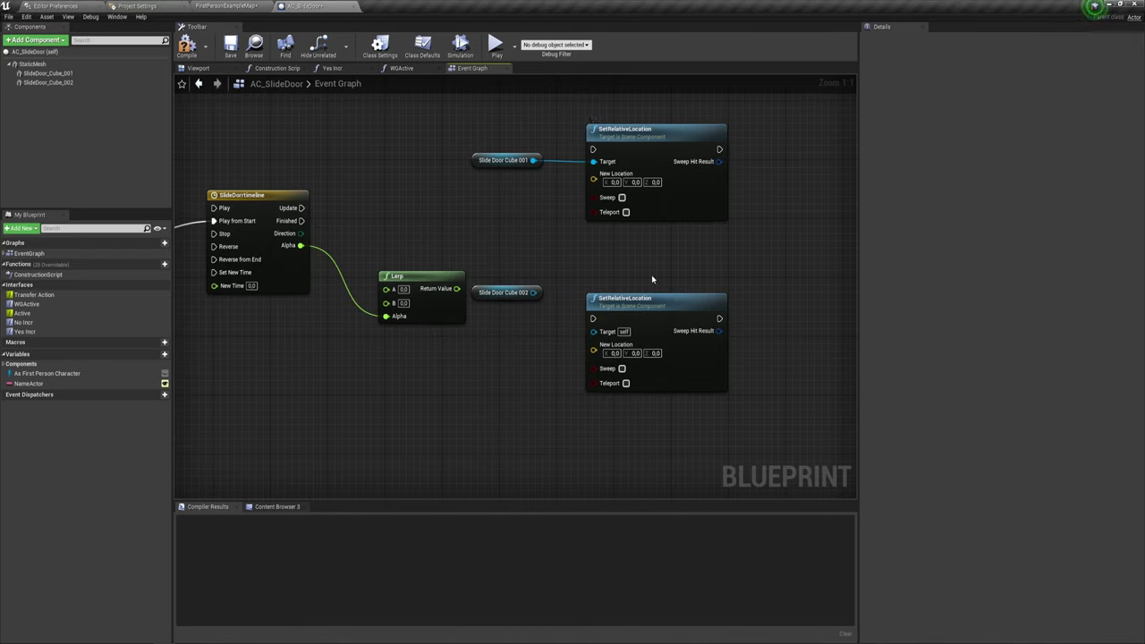
{"action": "left_click_drag", "start_coordinate": [301, 207], "coordinate": [358, 213]}
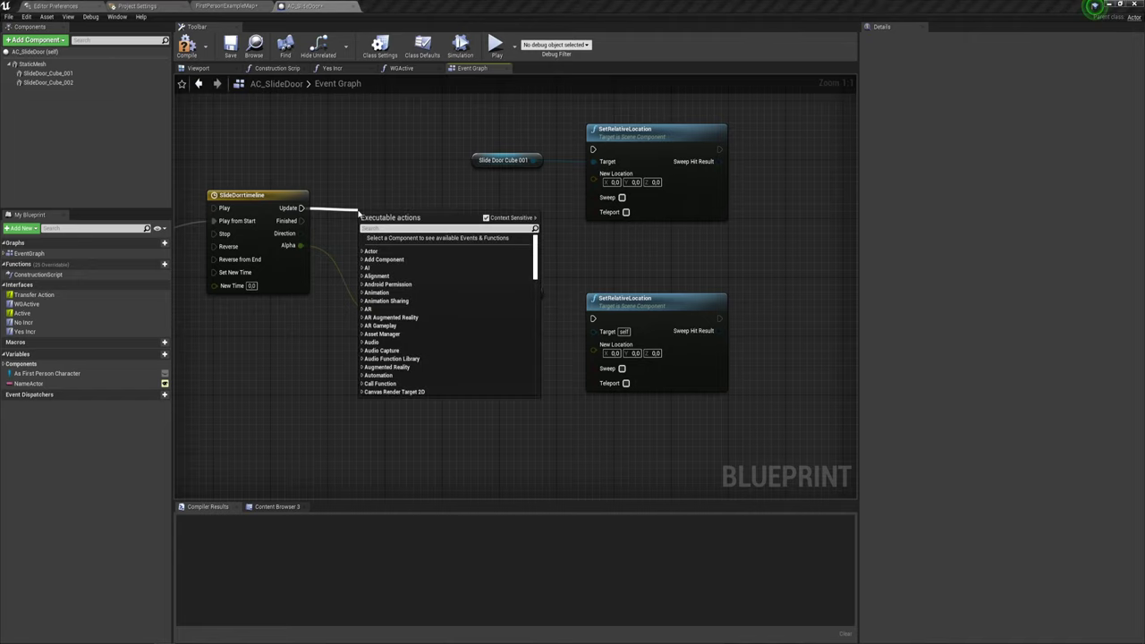
{"action": "type", "text": "seq"}
{"action": "key", "text": "Return"}
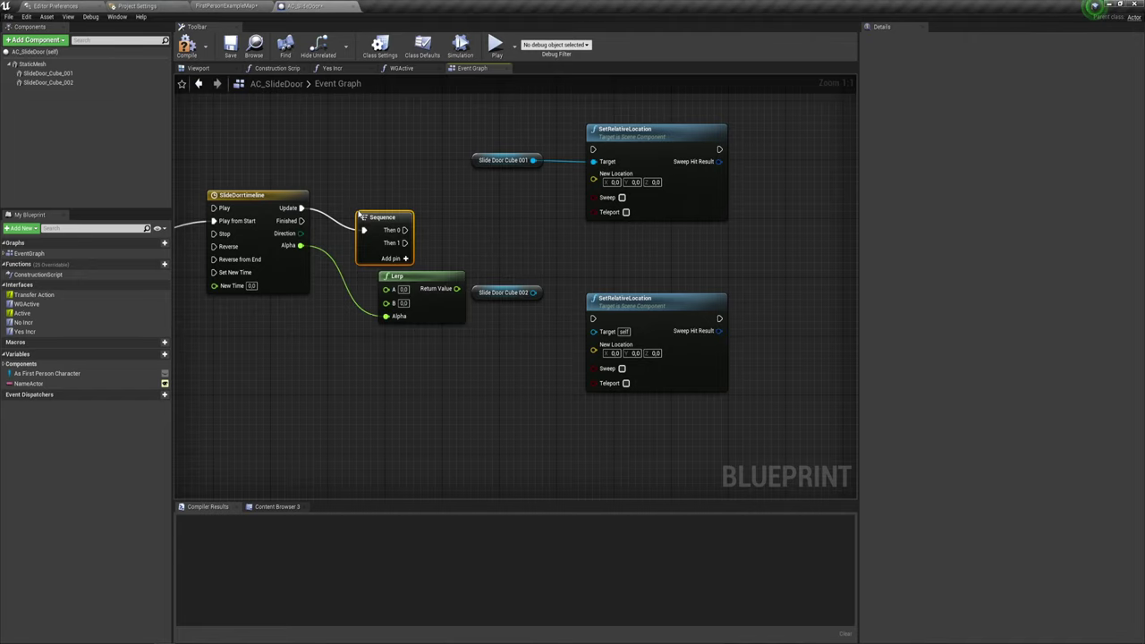
{"action": "mouse_move", "coordinate": [361, 216]}
{"action": "left_mouse_down"}
{"action": "mouse_move", "coordinate": [592, 150]}
{"action": "mouse_move", "coordinate": [513, 209]}
{"action": "mouse_move", "coordinate": [593, 318]}
{"action": "left_mouse_up"}
- Wire Then 0 to the first SetRelativeLocation and SlideDoor_Cube_002 to the second's Target
{"action": "left_click", "coordinate": [592, 150]}
{"action": "left_click", "coordinate": [1126, 551]}
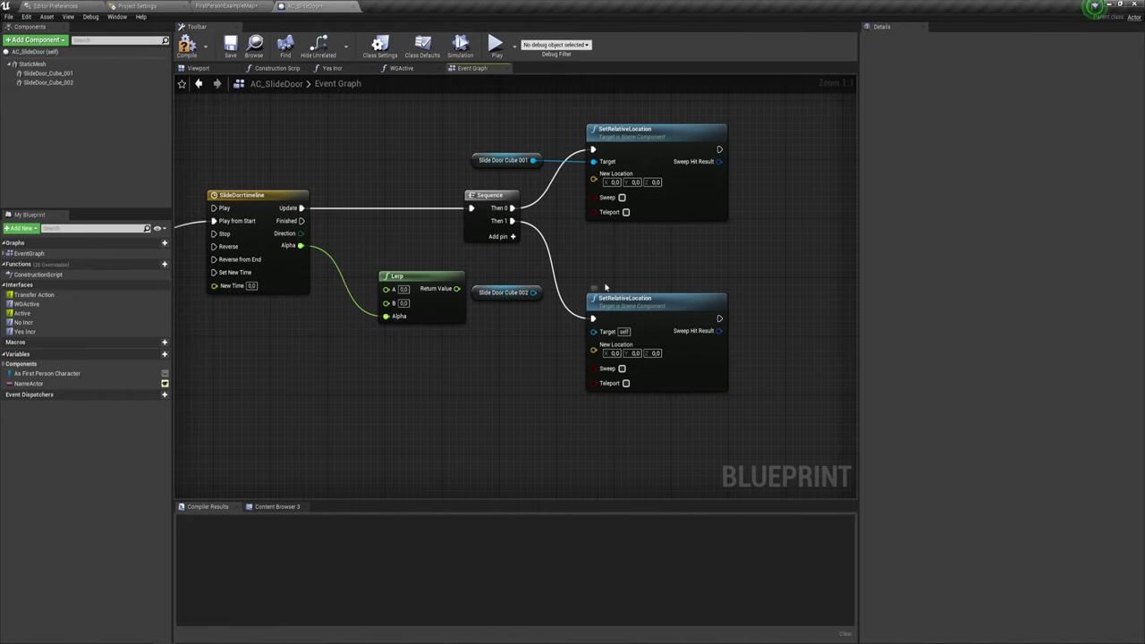
{"action": "left_click_drag", "start_coordinate": [533, 293], "coordinate": [593, 331]}
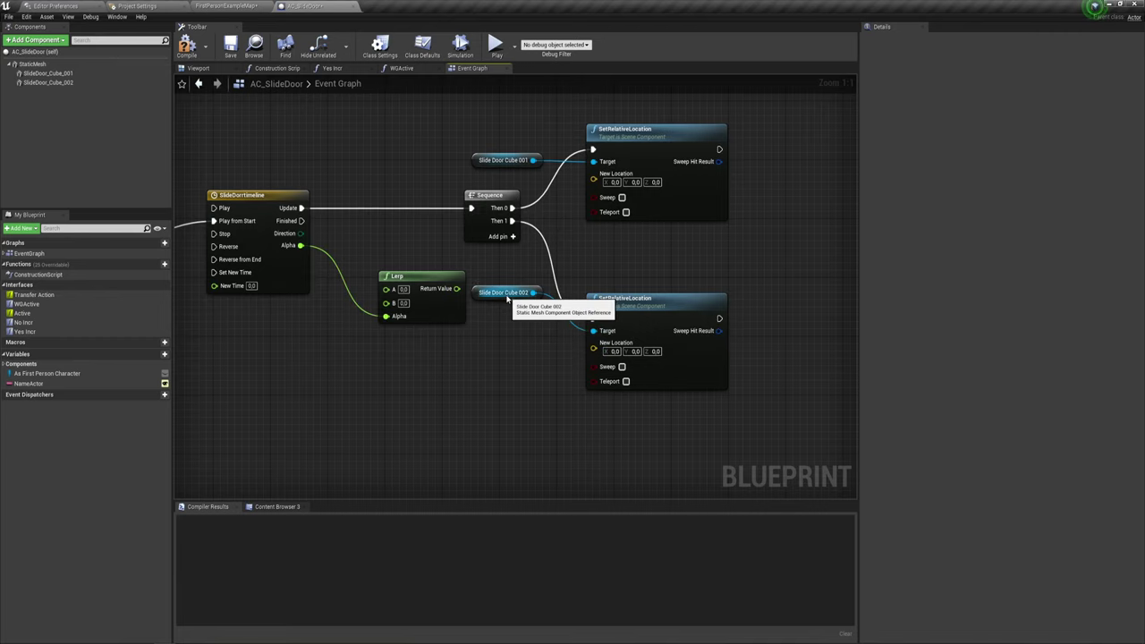
{"action": "left_click_drag", "start_coordinate": [507, 300], "coordinate": [530, 337]}
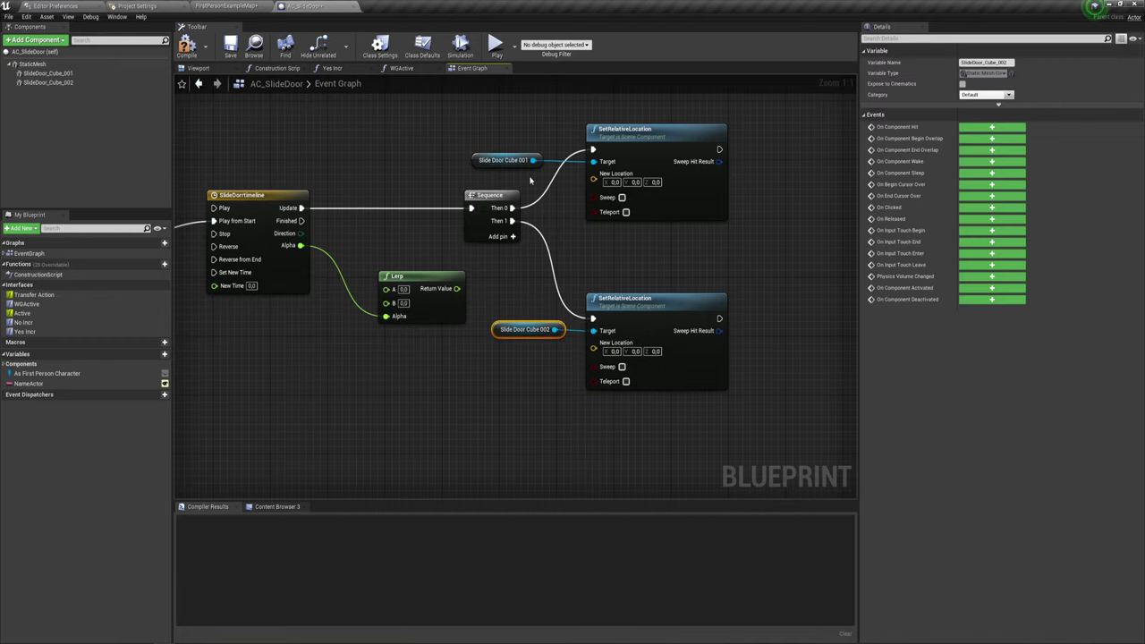
{"action": "right_click_drag", "start_coordinate": [552, 210], "coordinate": [511, 204]}
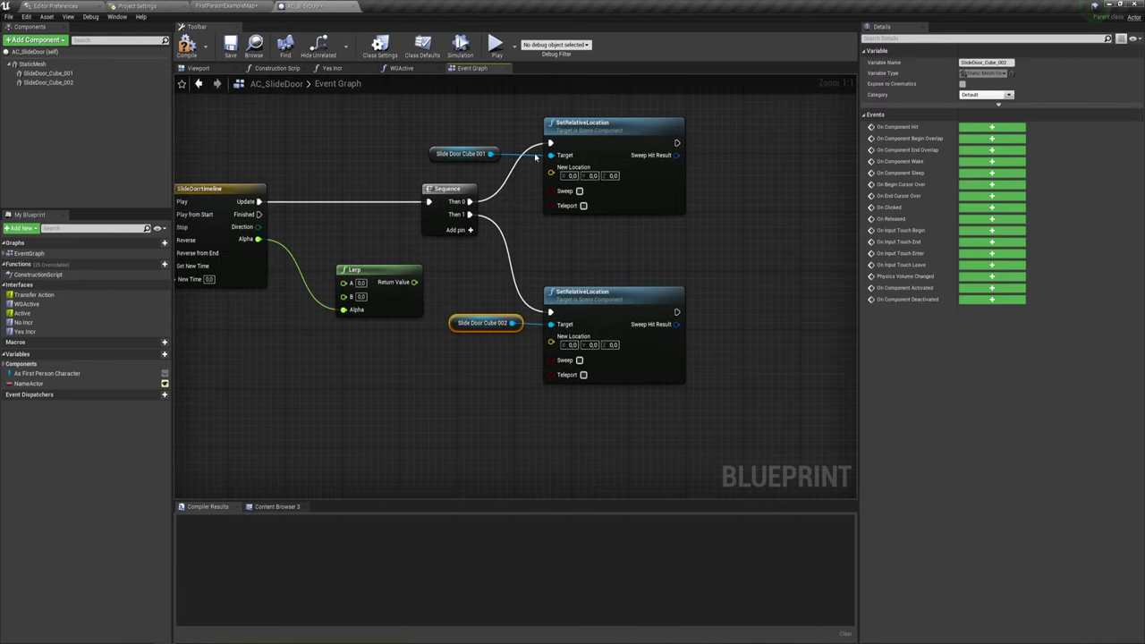
- Split New Location into X, Y and Z pins on both SetRelativeLocation nodes
{"action": "right_click", "coordinate": [579, 171]}
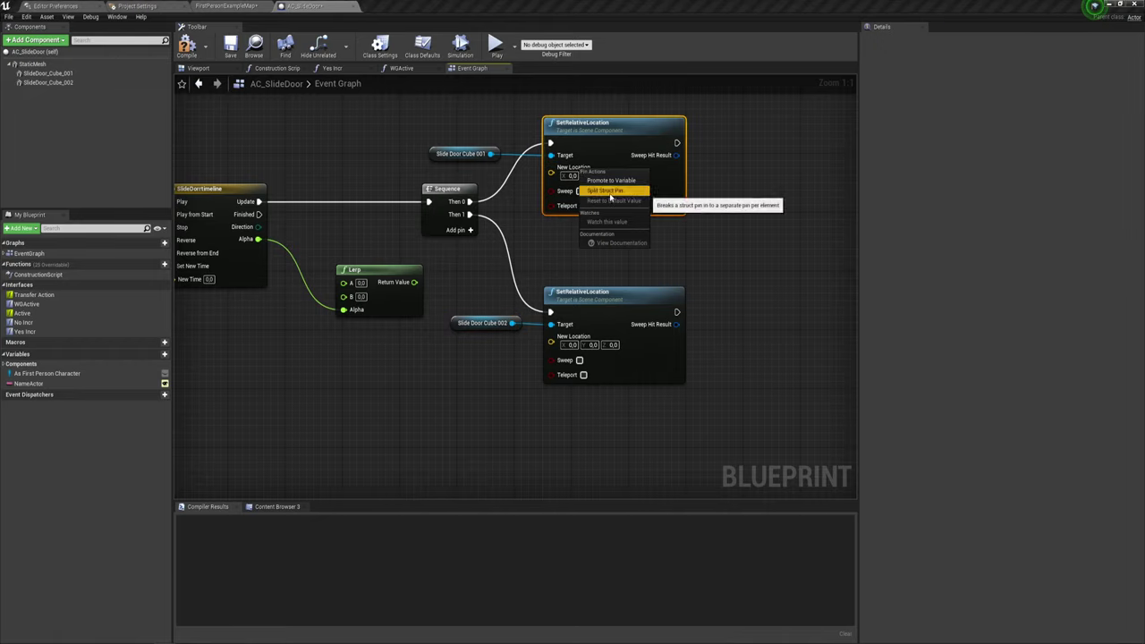
{"action": "left_click", "coordinate": [610, 192]}
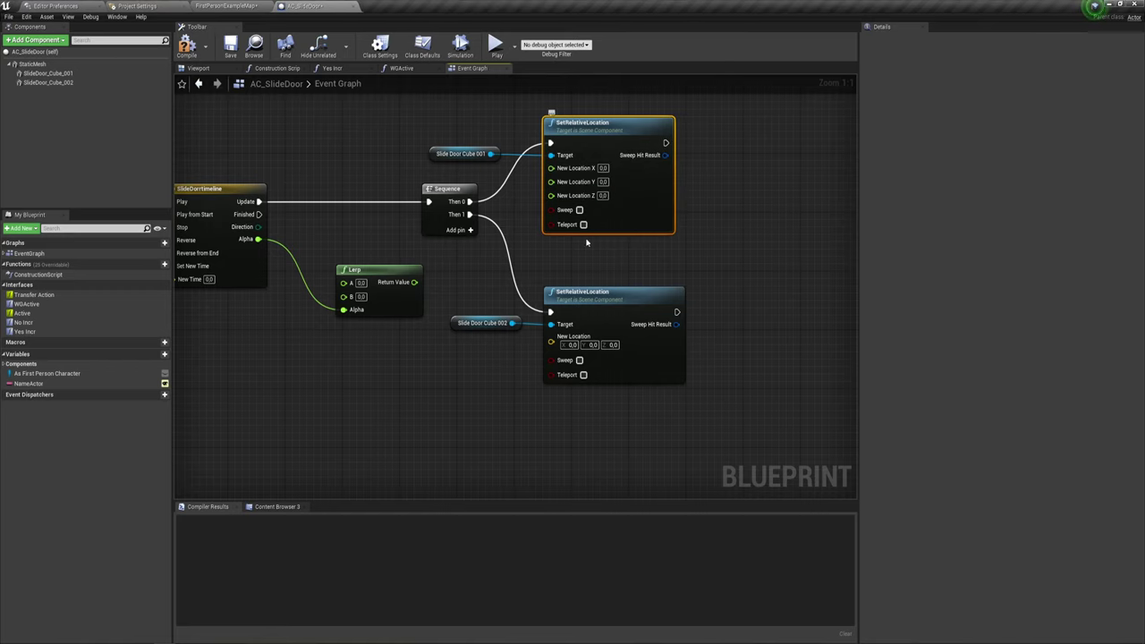
{"action": "right_click", "coordinate": [573, 336]}
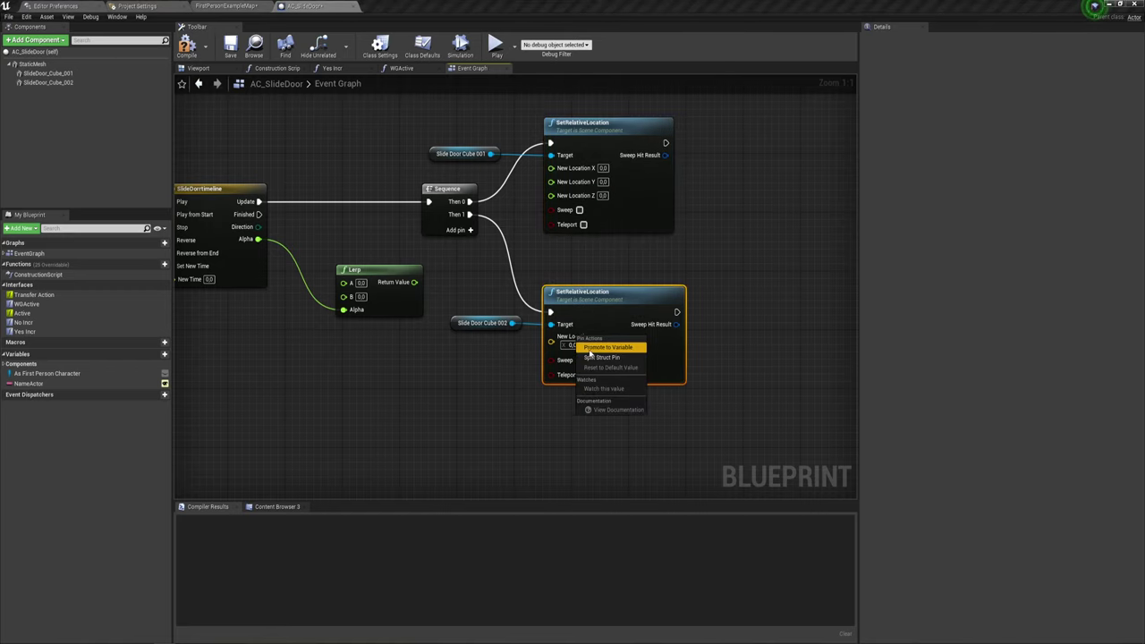
{"action": "left_click", "coordinate": [603, 355]}
{"action": "right_click_drag", "start_coordinate": [521, 399], "coordinate": [534, 383]}
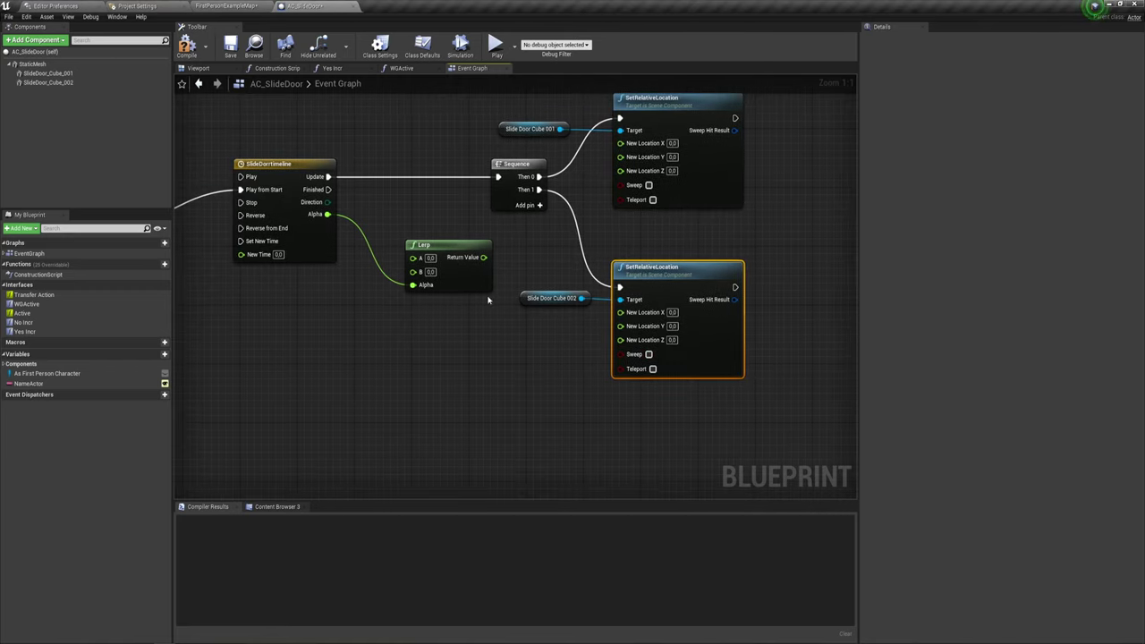
{"action": "left_click_drag", "start_coordinate": [483, 256], "coordinate": [615, 331]}
{"action": "key", "text": "Escape"}
- In the viewport, select the left door panel SlideDoor_Cube_002 and inspect its Location X
{"action": "left_click", "coordinate": [215, 70]}
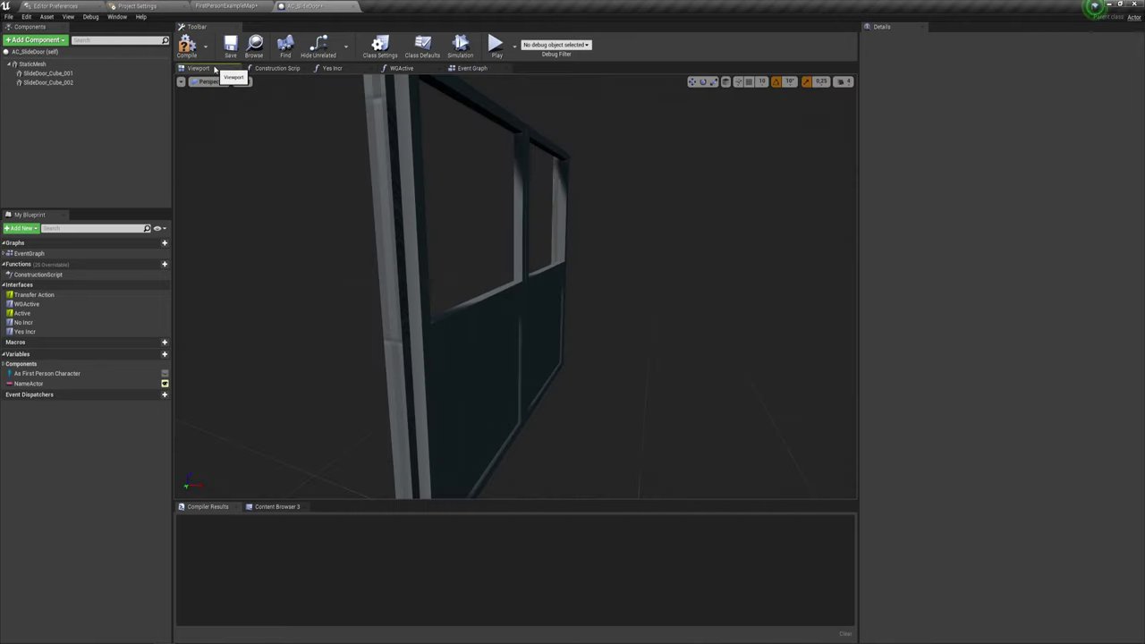
{"action": "left_click", "coordinate": [537, 375]}
{"action": "right_click_drag", "start_coordinate": [626, 340], "coordinate": [572, 340]}
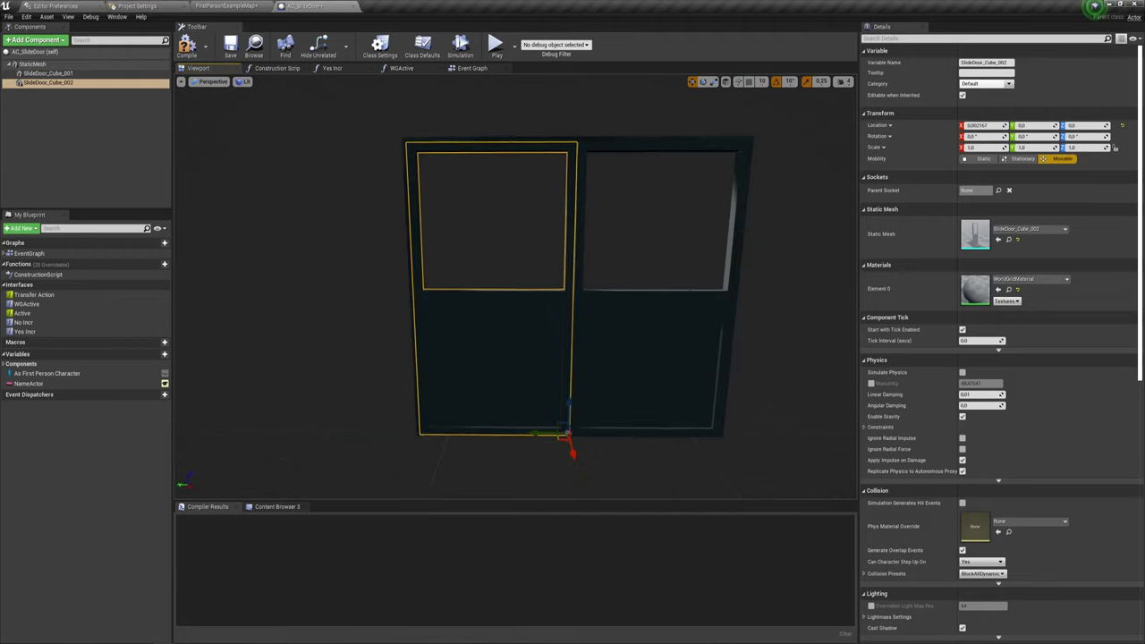
{"action": "scroll", "coordinate": [514, 286], "scroll_direction": "down", "scroll_amount": 3}
{"action": "scroll", "coordinate": [515, 286], "scroll_direction": "up", "scroll_amount": 4}
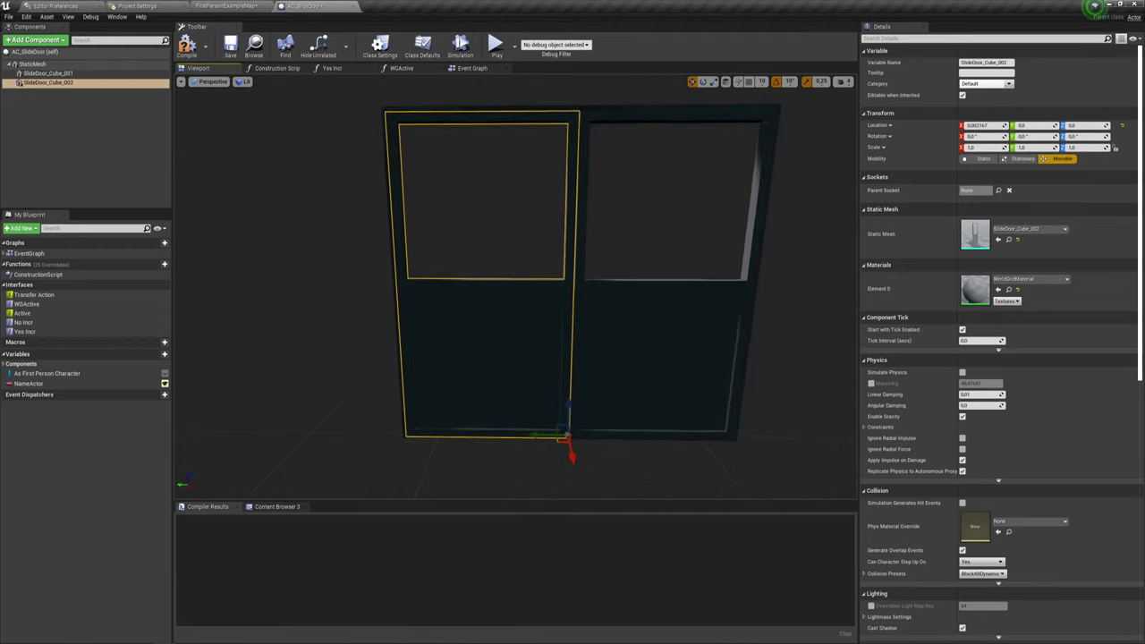
{"action": "scroll", "coordinate": [514, 286], "scroll_direction": "down", "scroll_amount": 2}
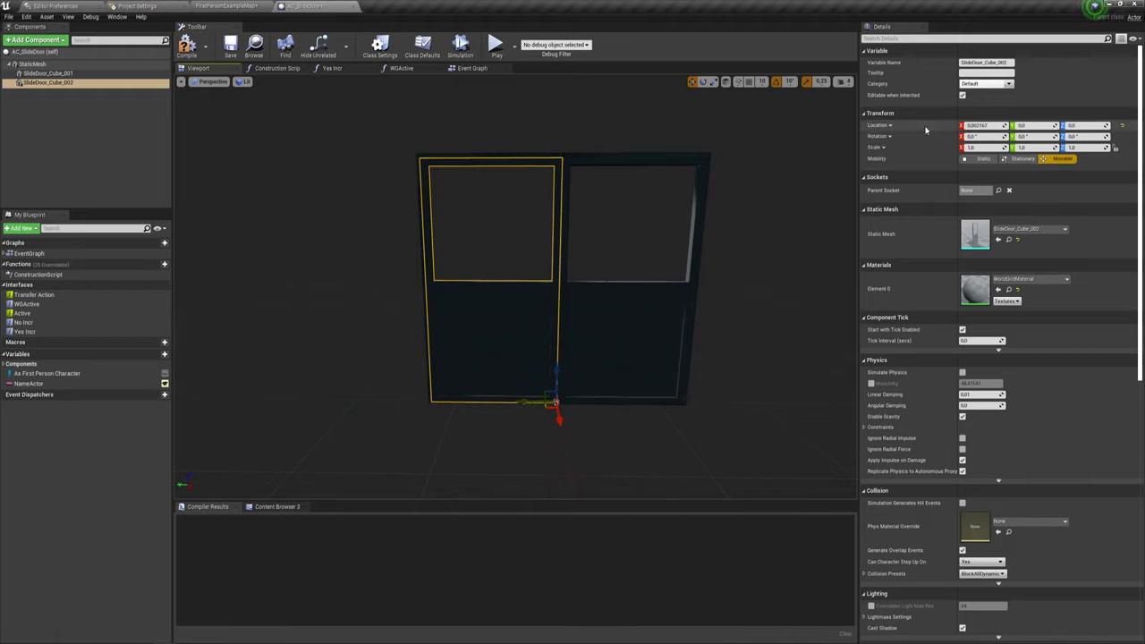
{"action": "left_click", "coordinate": [979, 125]}
{"action": "type", "text": "0"}
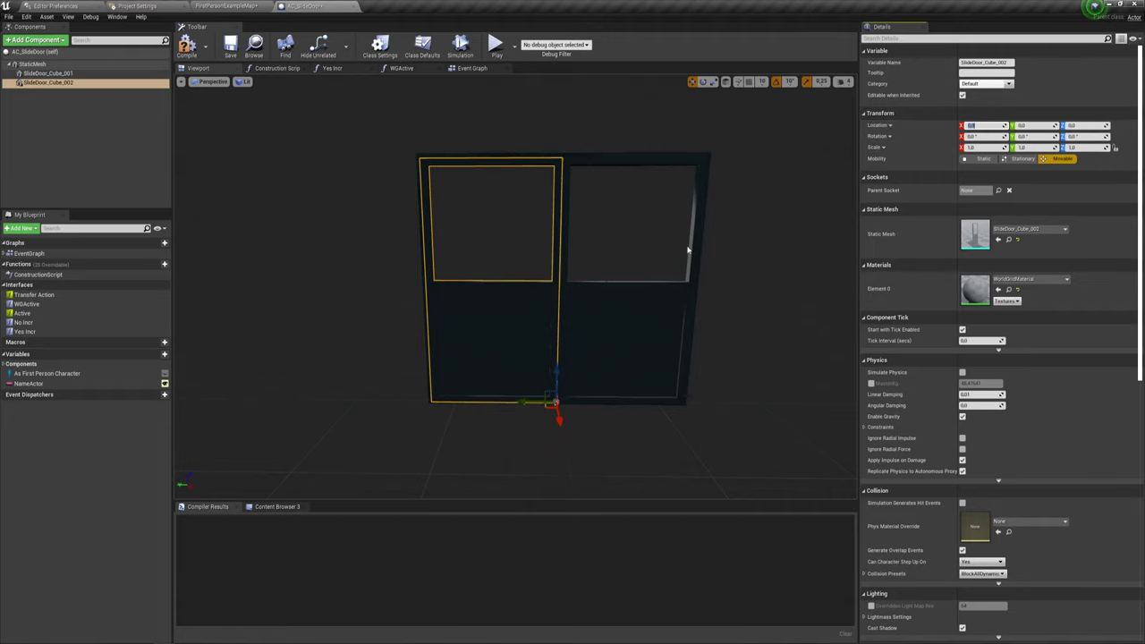
- Set the right door panel SlideDoor_Cube_001's Location Y back to 0
{"action": "left_click", "coordinate": [626, 329]}
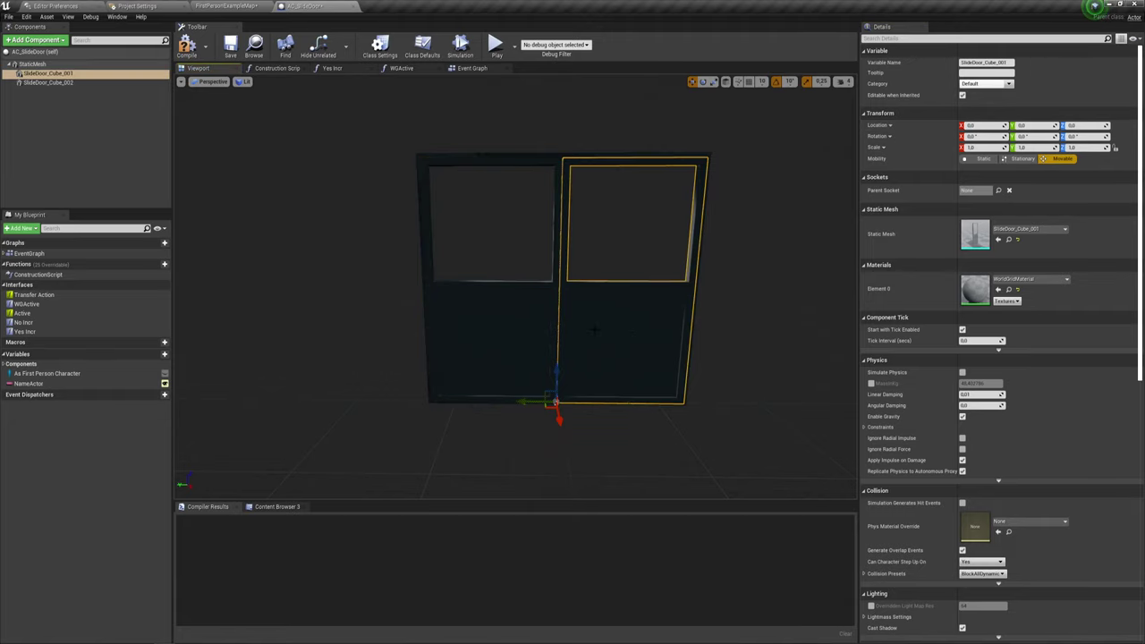
{"action": "left_click", "coordinate": [492, 360]}
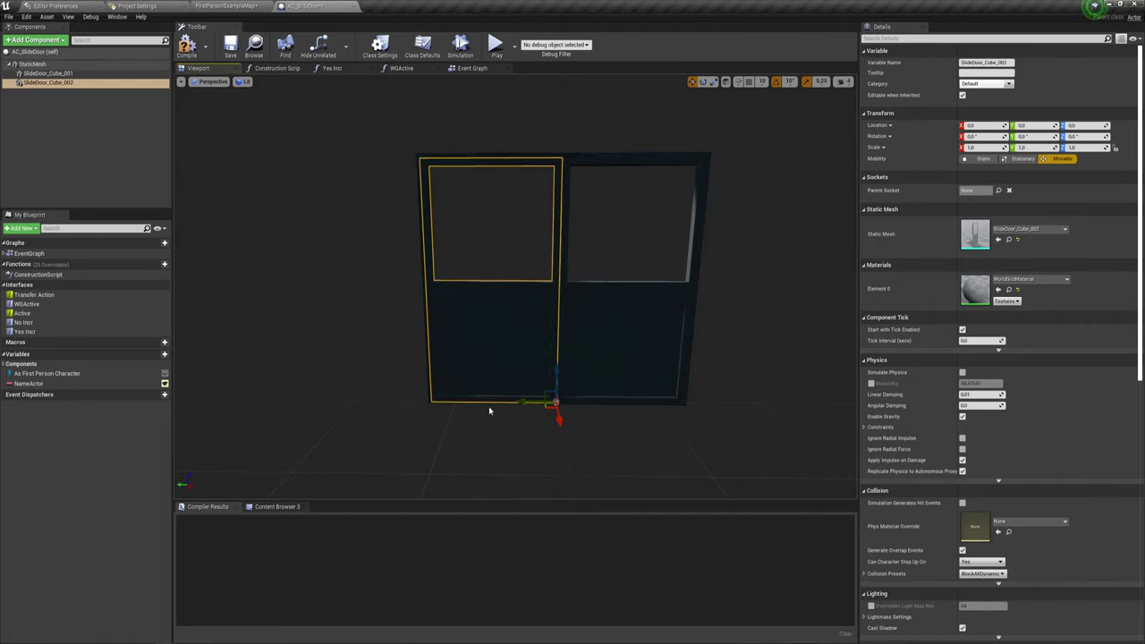
{"action": "left_click", "coordinate": [626, 358]}
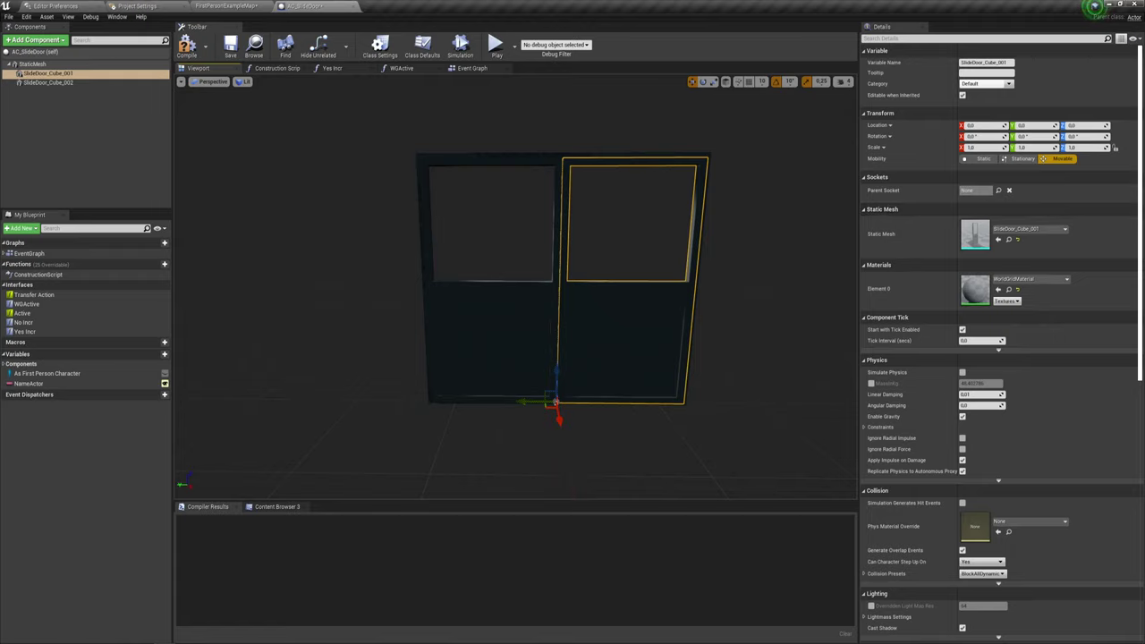
{"action": "left_click_drag", "start_coordinate": [549, 402], "coordinate": [642, 406]}
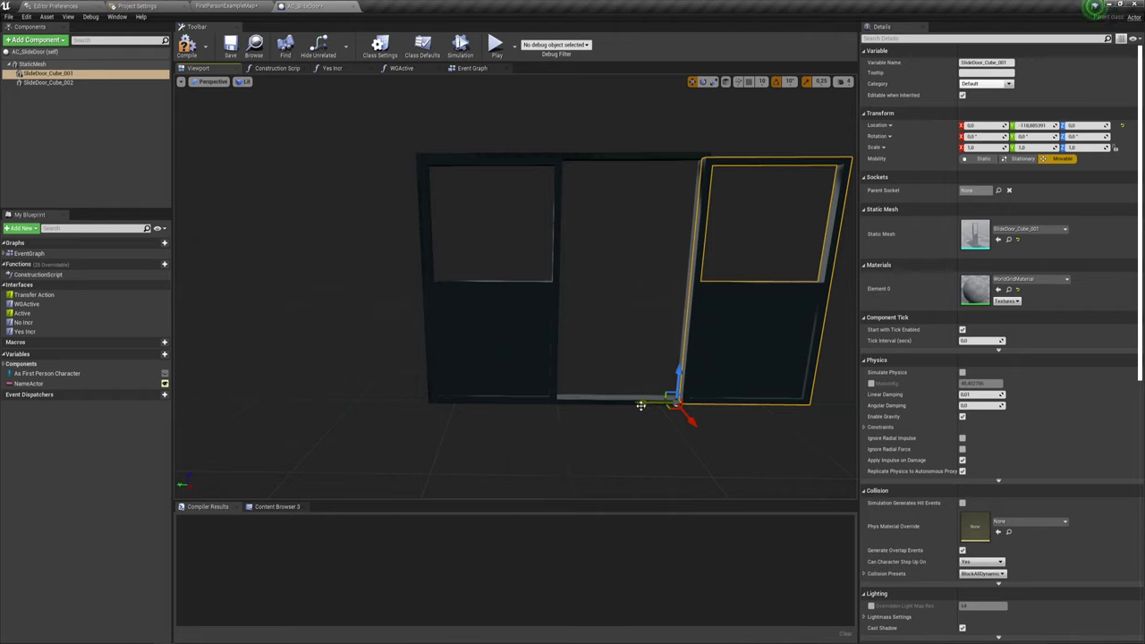
{"action": "left_click_drag", "start_coordinate": [641, 406], "coordinate": [636, 405]}
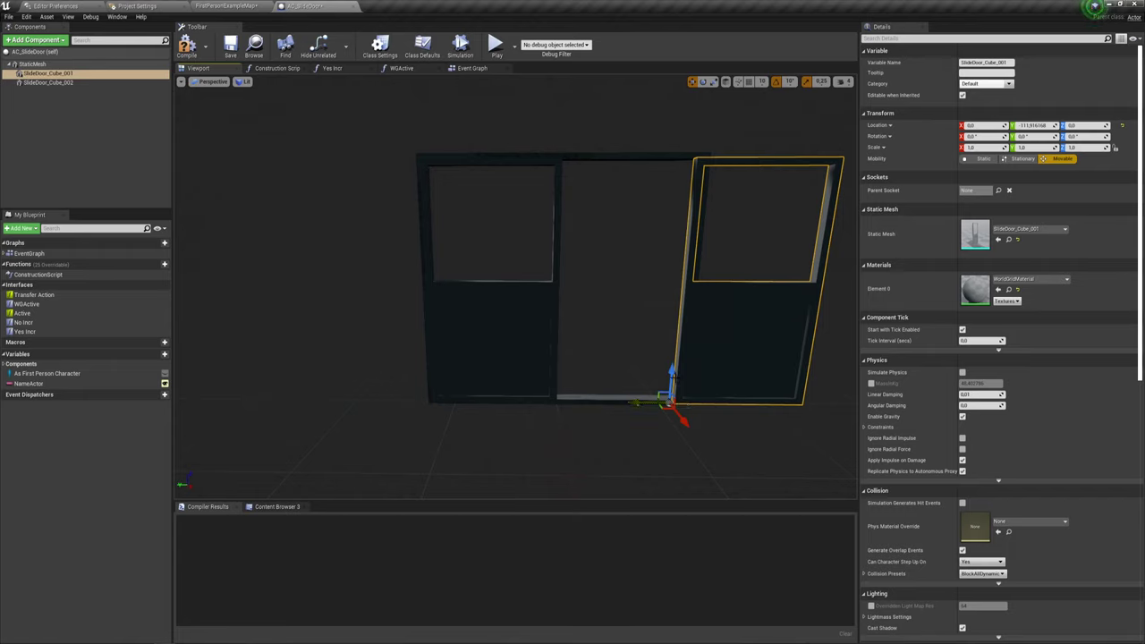
{"action": "left_click", "coordinate": [1032, 125]}
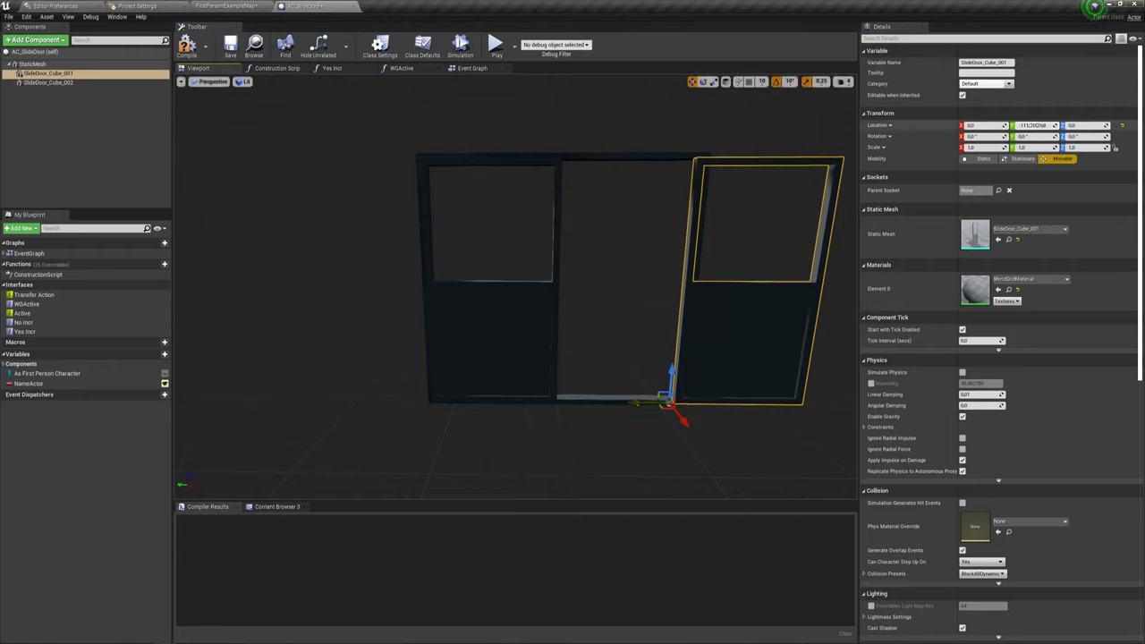
{"action": "type", "text": "0"}
{"action": "key", "text": "Return"}
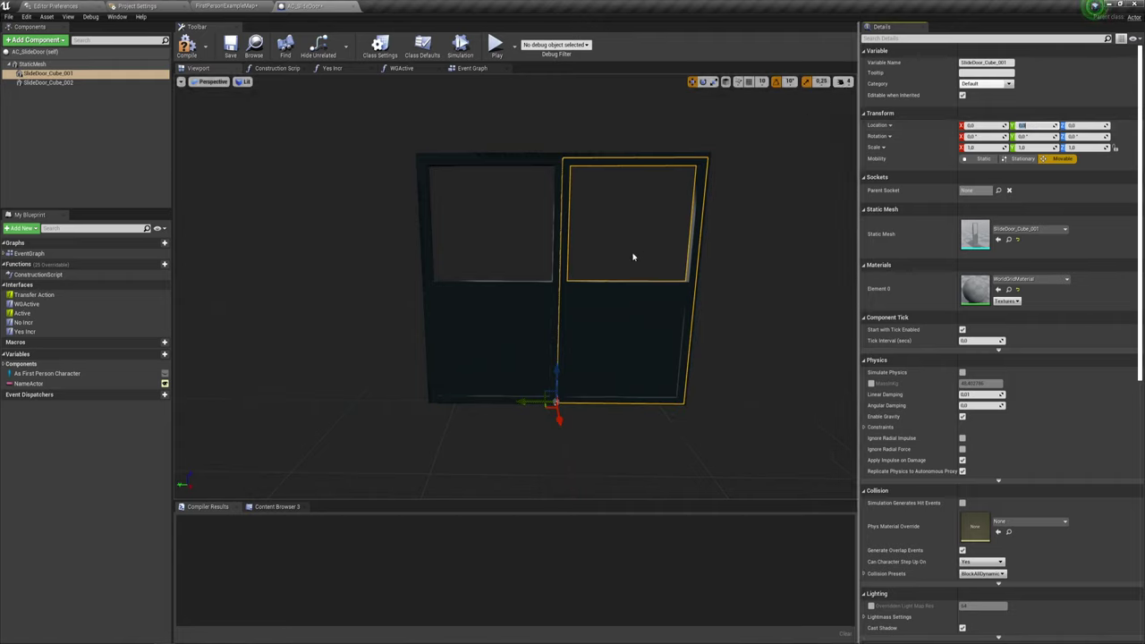
- Go to the Event Graph and select the Slide Door Cube 001 node
{"action": "left_click", "coordinate": [474, 70]}
{"action": "mouse_move", "coordinate": [573, 199]}
{"action": "right_mouse_down"}
{"action": "mouse_move", "coordinate": [587, 217]}
{"action": "mouse_move", "coordinate": [651, 210]}
{"action": "right_mouse_up"}
{"action": "left_click", "coordinate": [542, 162]}
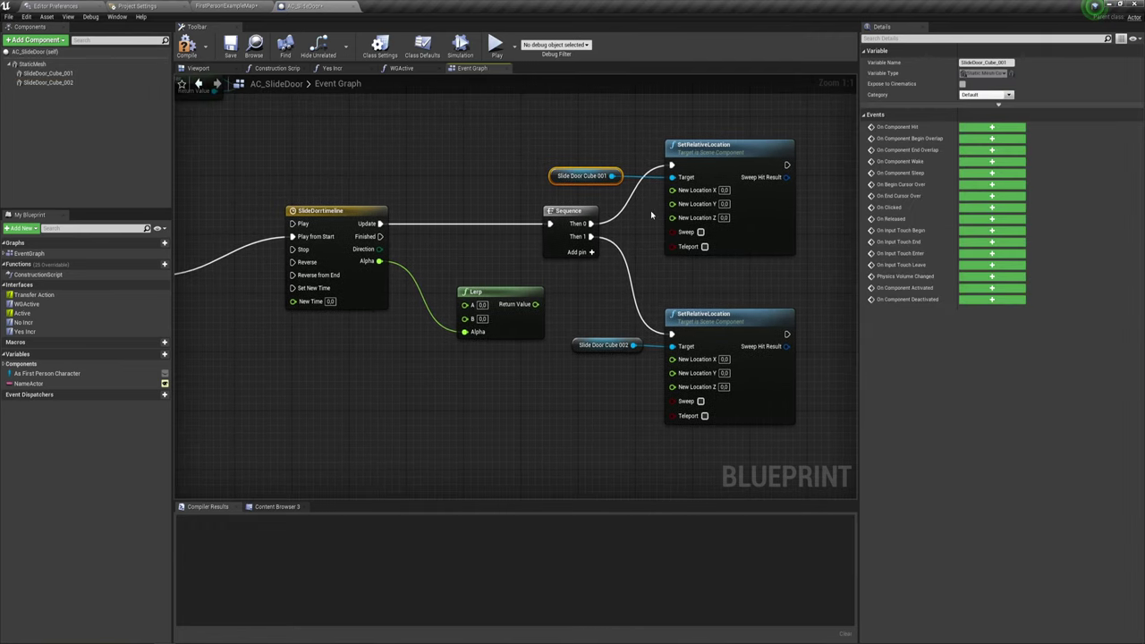
- Reset the right door panel's Location Y to 0 again and return to the Event Graph
{"action": "left_click", "coordinate": [199, 69]}
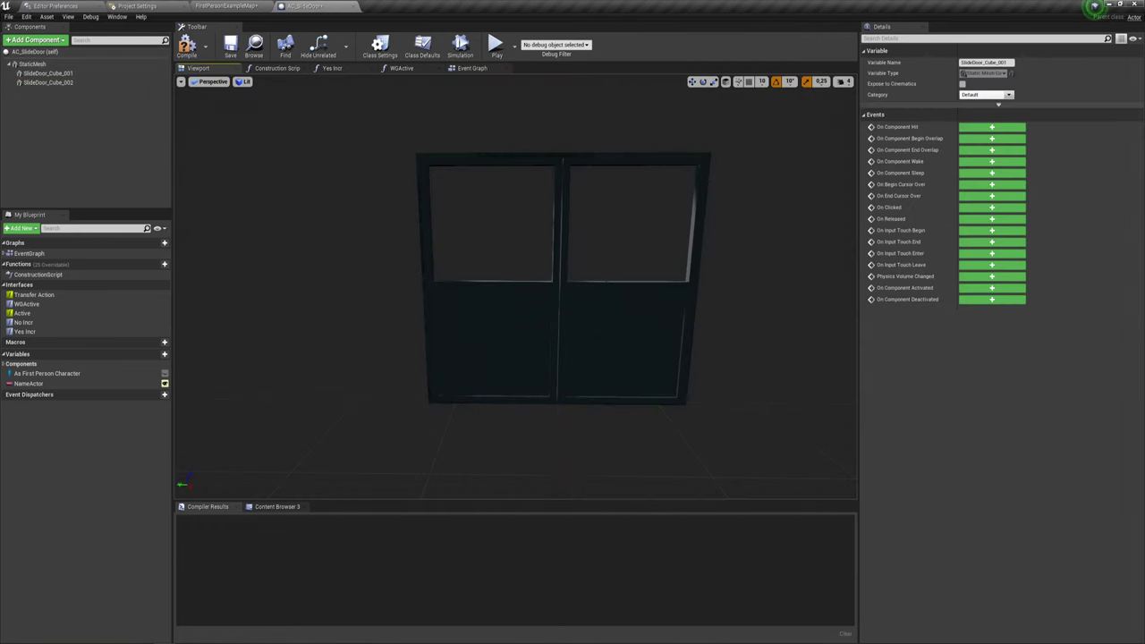
{"action": "left_click", "coordinate": [559, 394]}
{"action": "left_click_drag", "start_coordinate": [541, 404], "coordinate": [583, 405]}
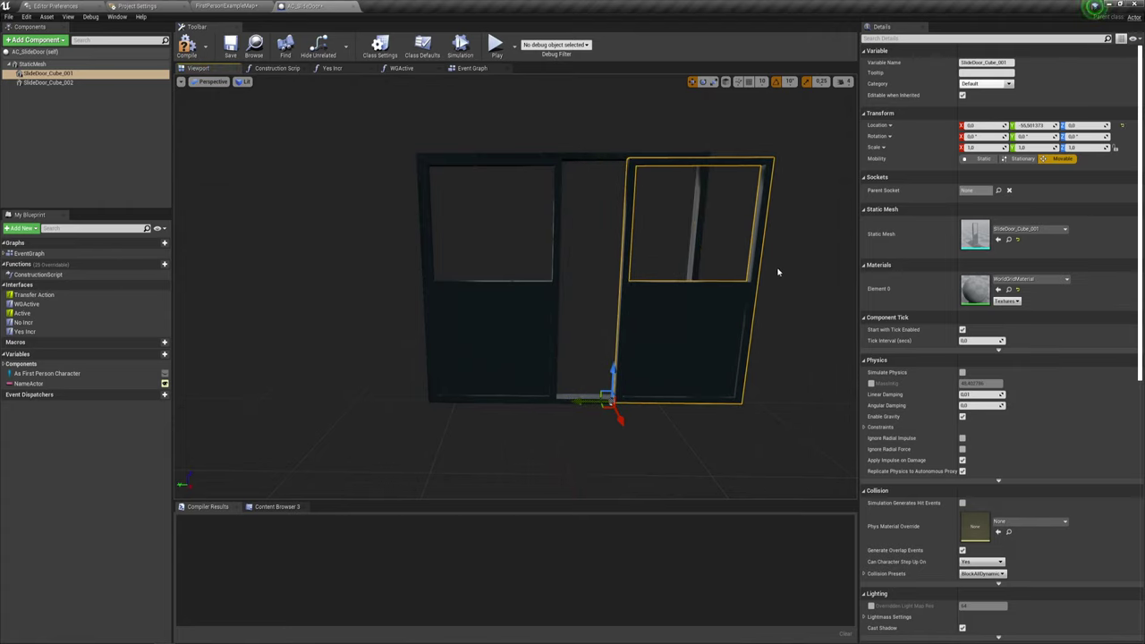
{"action": "left_click", "coordinate": [1033, 126]}
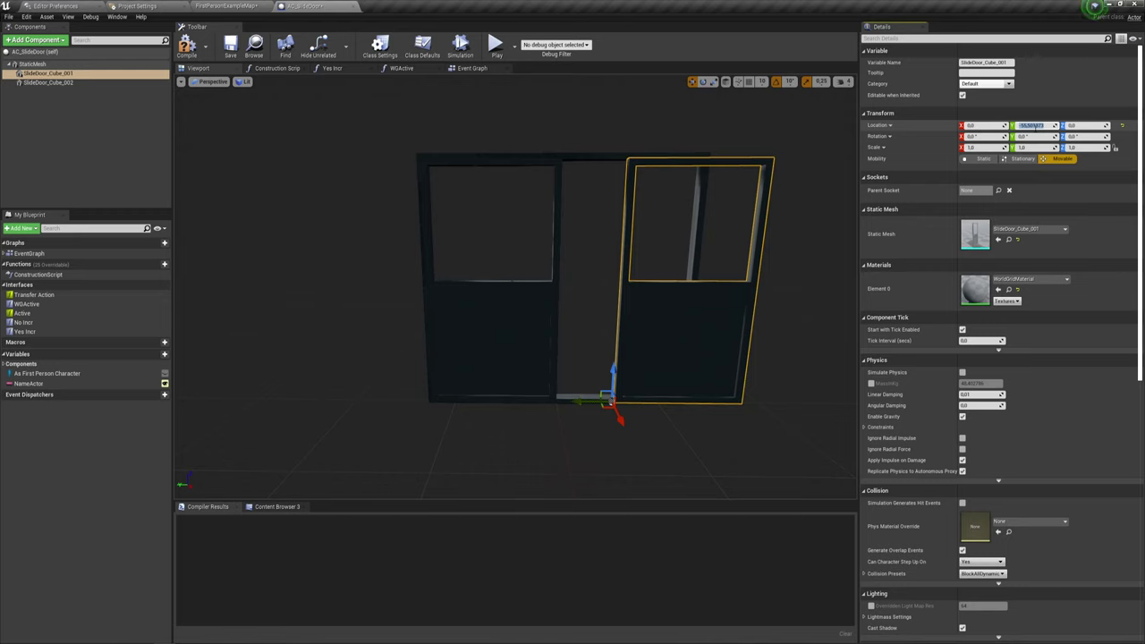
{"action": "type", "text": "0"}
{"action": "key", "text": "Return"}
{"action": "left_click", "coordinate": [473, 69]}
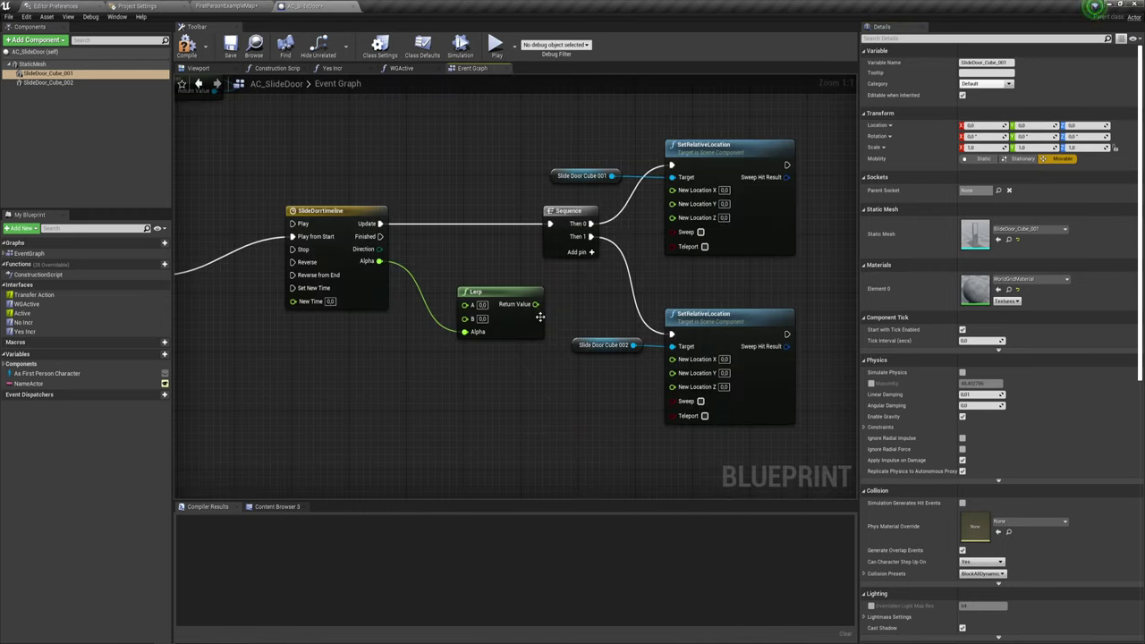
- Wire the Lerp Return Value into the lower door's New Location Y and set Lerp B to 111
{"action": "left_click_drag", "start_coordinate": [535, 305], "coordinate": [682, 374]}
{"action": "right_click_drag", "start_coordinate": [585, 398], "coordinate": [557, 447]}
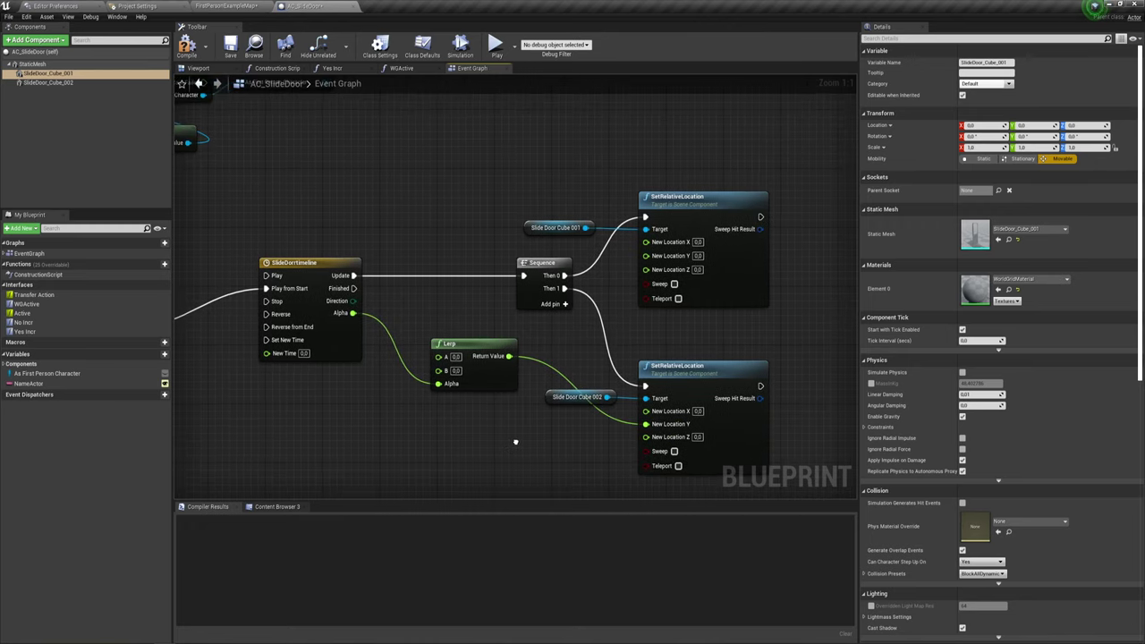
{"action": "left_click", "coordinate": [456, 369]}
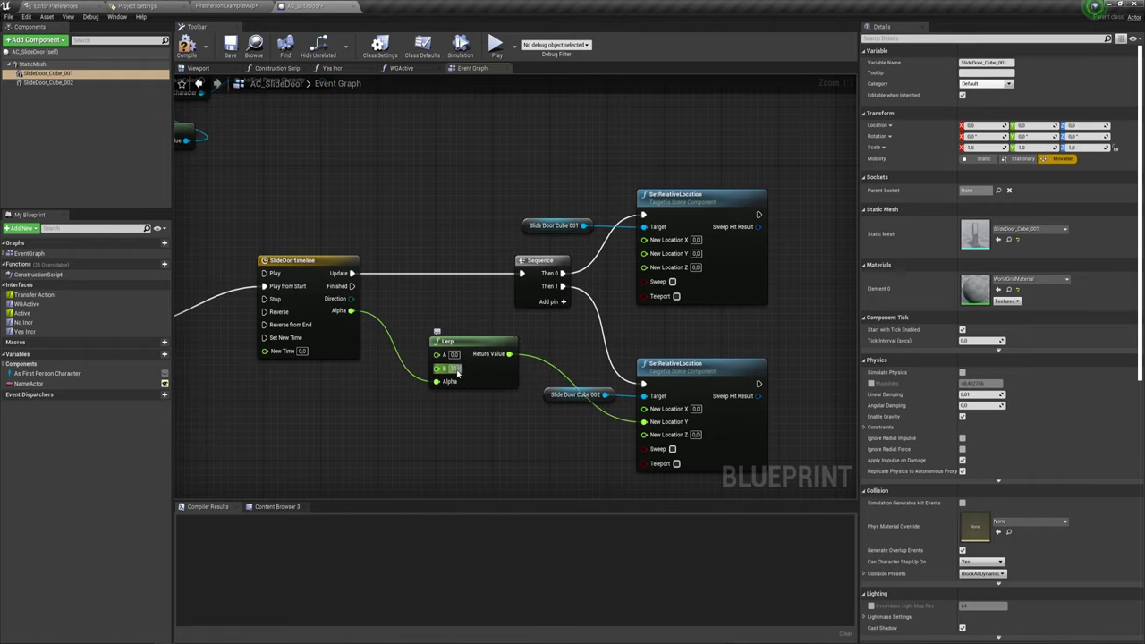
{"action": "type", "text": "0"}
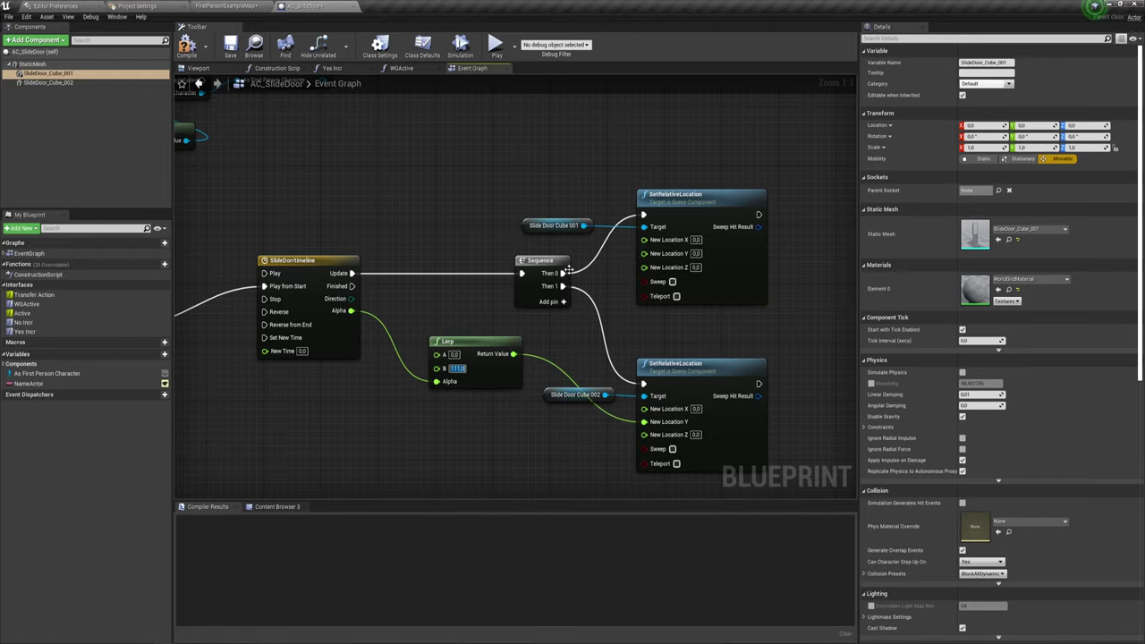
{"action": "left_click_drag", "start_coordinate": [549, 269], "coordinate": [455, 268]}
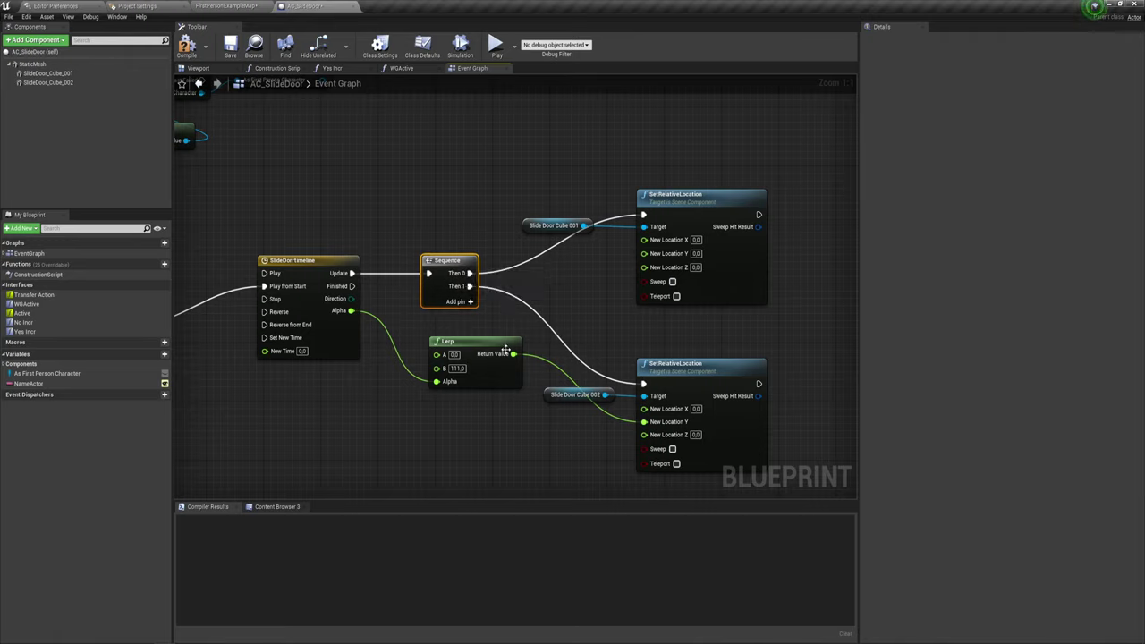
- Feed the Lerp through a float × -1.0 node into the upper door's New Location Y, then play-test
{"action": "left_click_drag", "start_coordinate": [513, 354], "coordinate": [549, 290]}
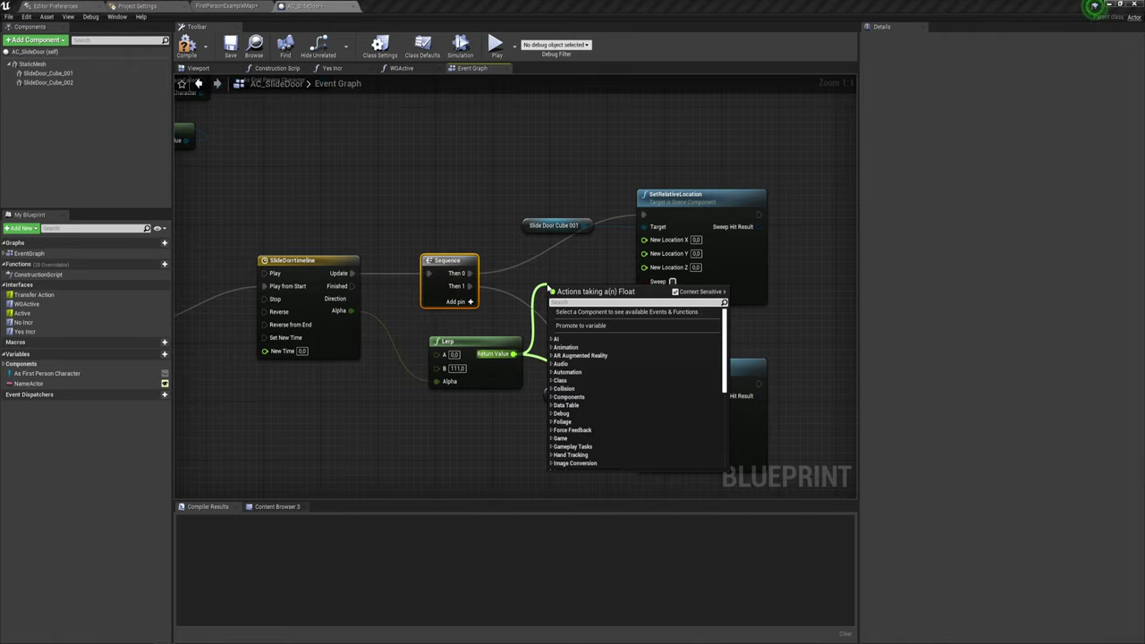
{"action": "type", "text": "+"}
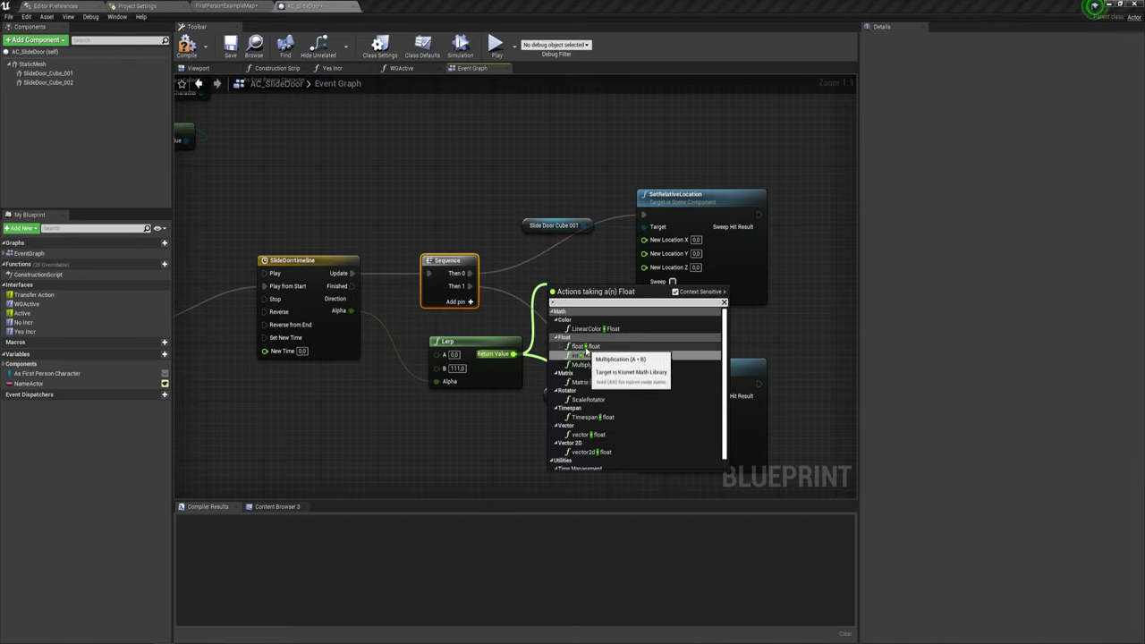
{"action": "left_click", "coordinate": [586, 351]}
{"action": "left_click_drag", "start_coordinate": [609, 290], "coordinate": [644, 252]}
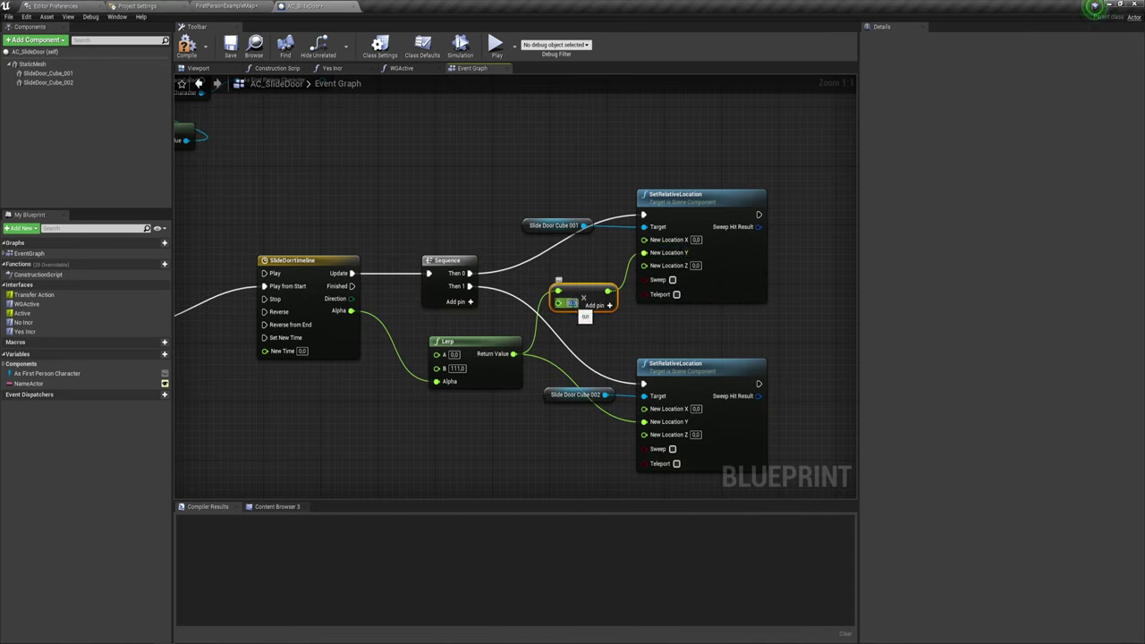
{"action": "key", "text": "BackSpace"}
{"action": "type", "text": "1"}
{"action": "key", "text": "Return"}
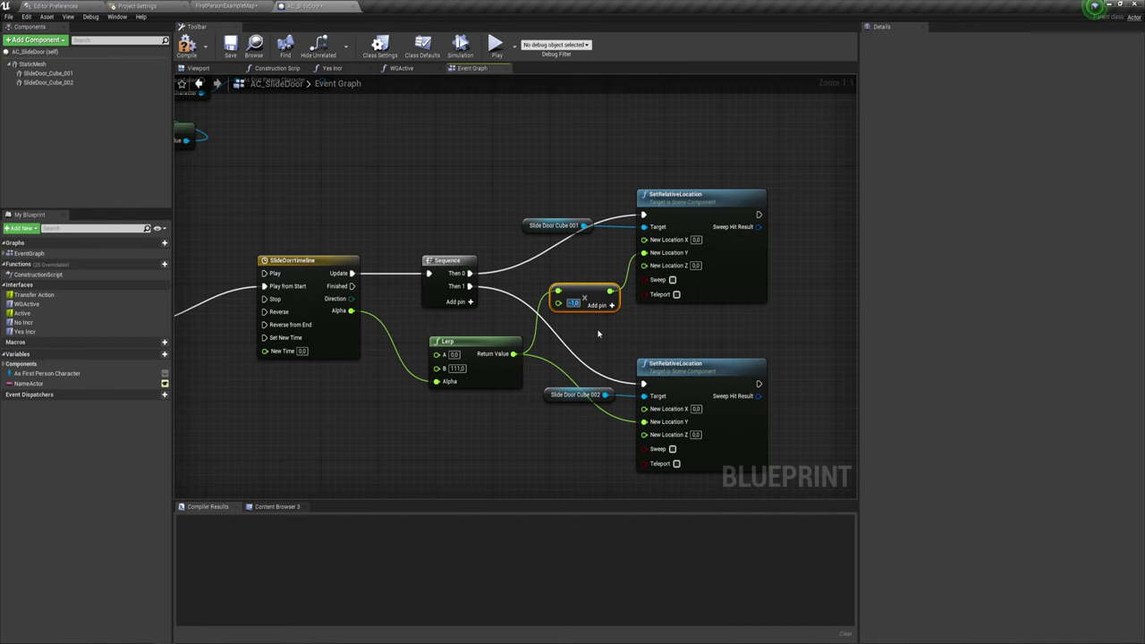
{"action": "right_click_drag", "start_coordinate": [599, 333], "coordinate": [749, 305]}
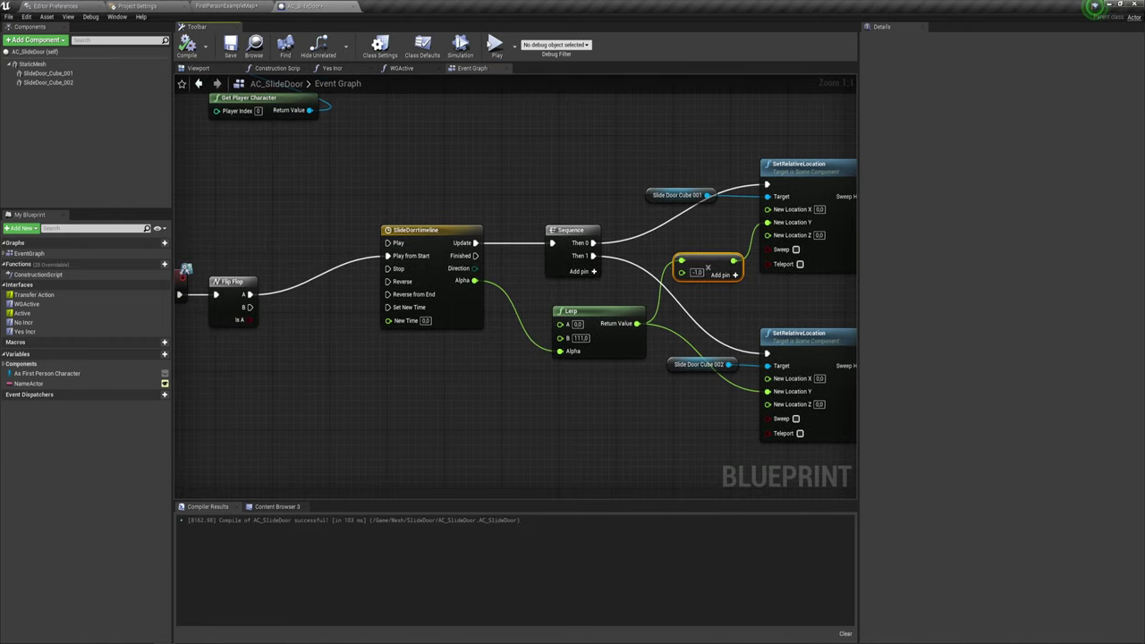
{"action": "left_click", "coordinate": [489, 41]}
- Walk up to the door, press E to open it, press E again, then exit the preview with Esc
{"action": "key", "text": "w"}
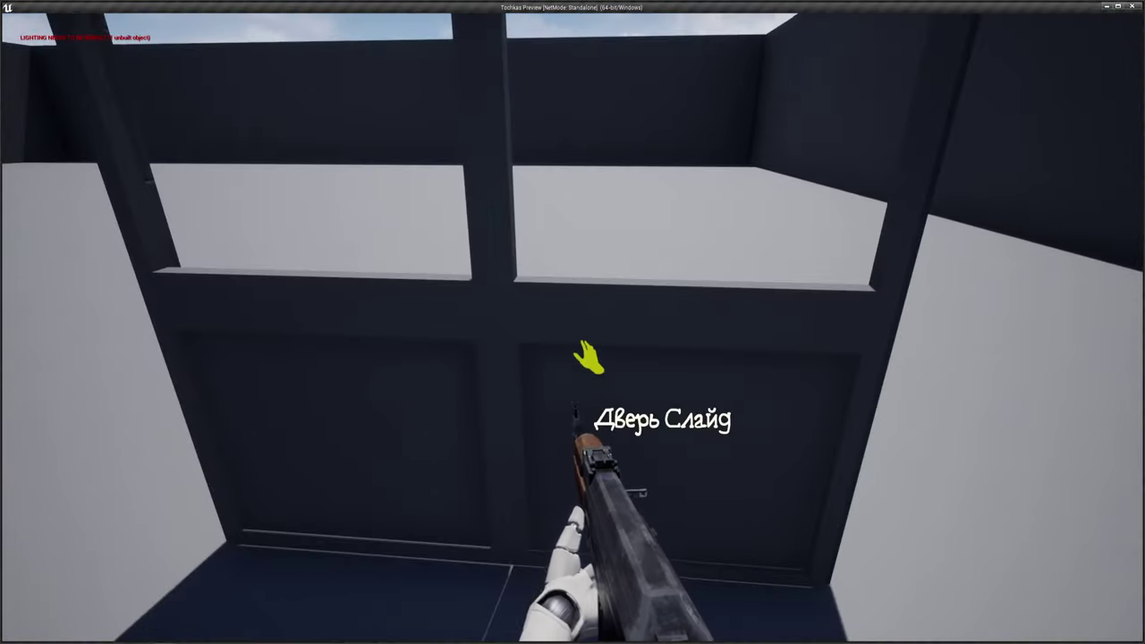
{"action": "key", "text": "e"}
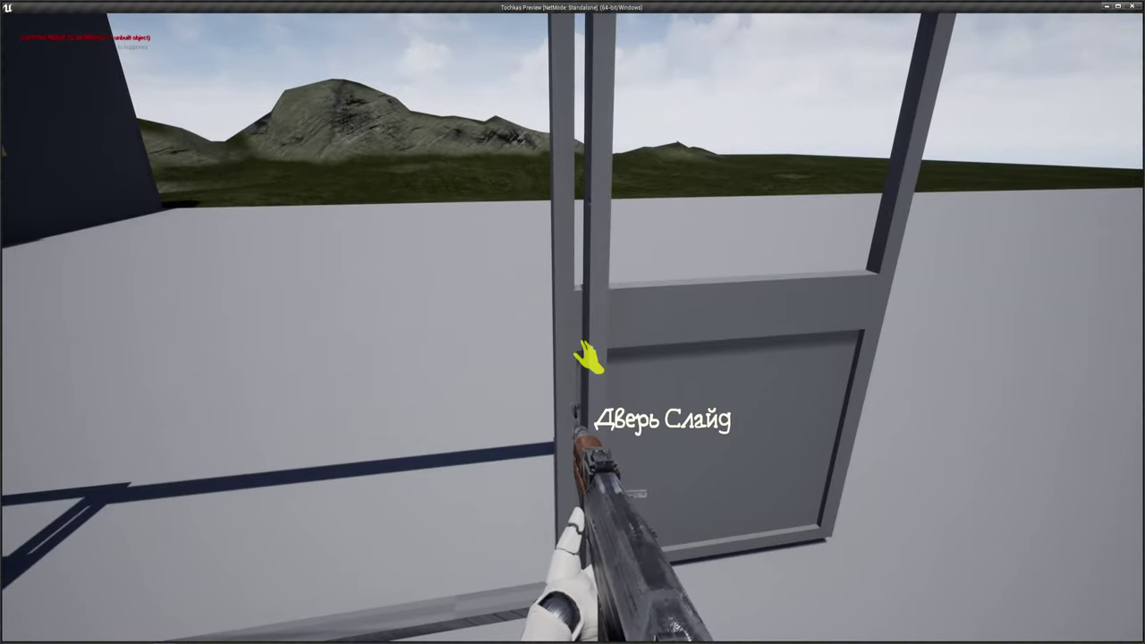
{"action": "key", "text": "e"}
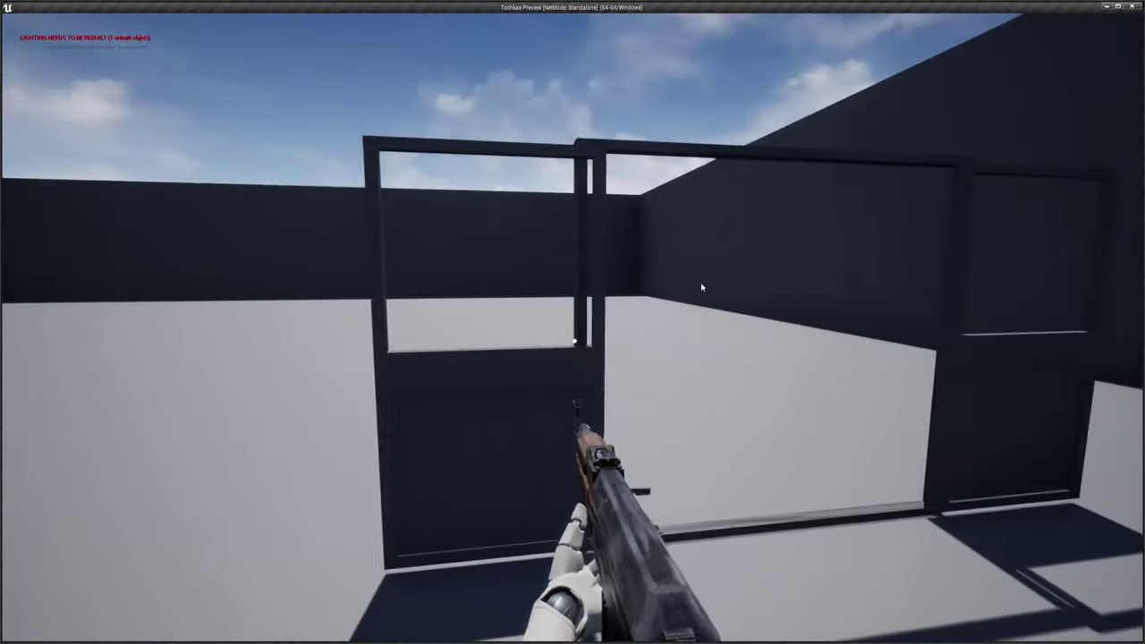
{"action": "key", "text": "Escape"}
- Connect Flip Flop B to SlideDoorTimeline's Reverse from End, compile, and test it in game
{"action": "right_click_drag", "start_coordinate": [314, 316], "coordinate": [390, 303]}
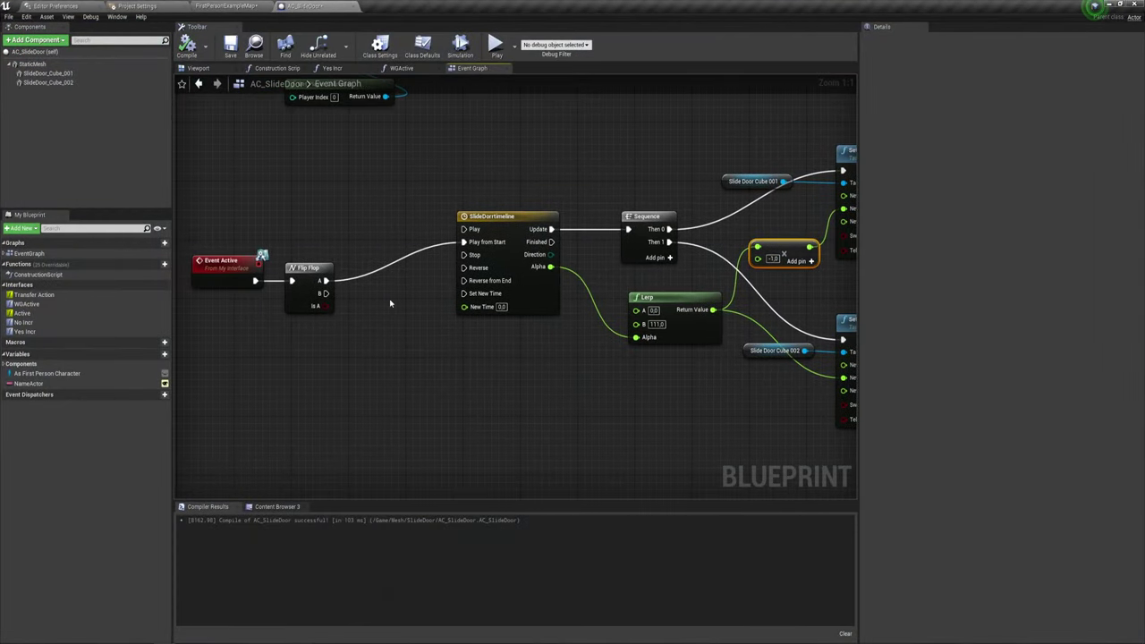
{"action": "left_click_drag", "start_coordinate": [326, 294], "coordinate": [463, 280]}
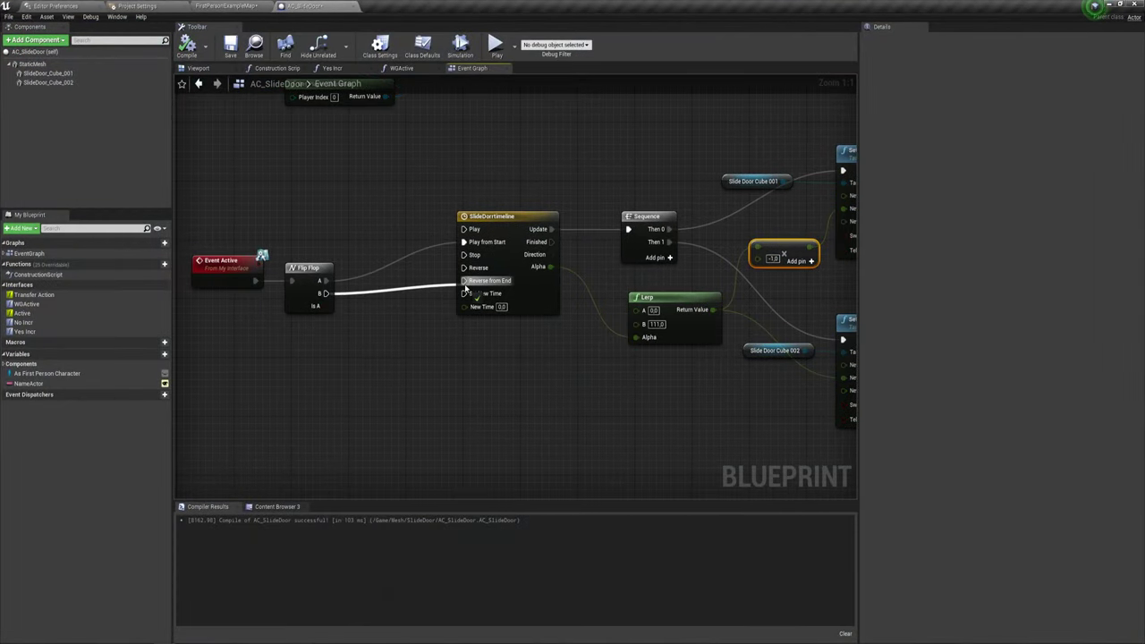
{"action": "right_click_drag", "start_coordinate": [394, 328], "coordinate": [458, 344]}
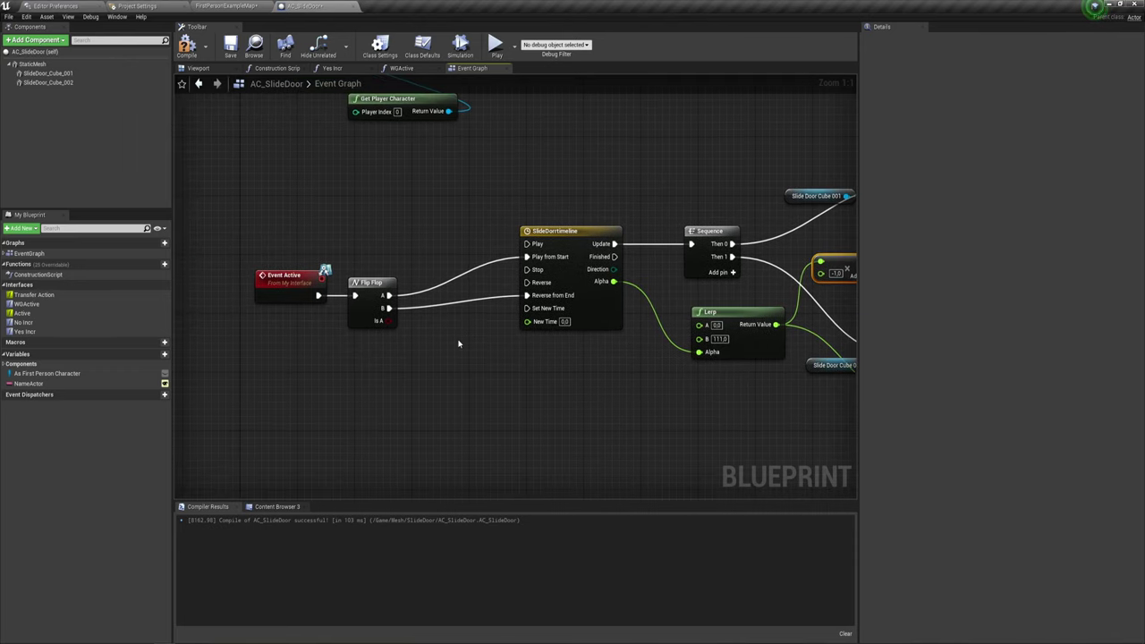
{"action": "left_click", "coordinate": [186, 45]}
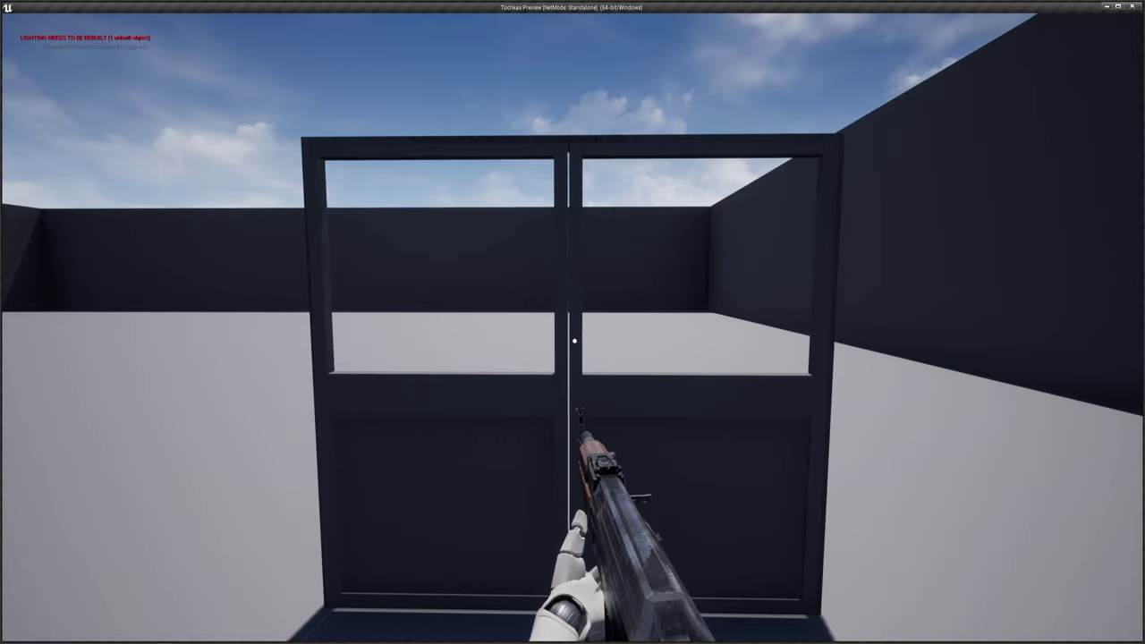
{"action": "key", "text": "Escape"}
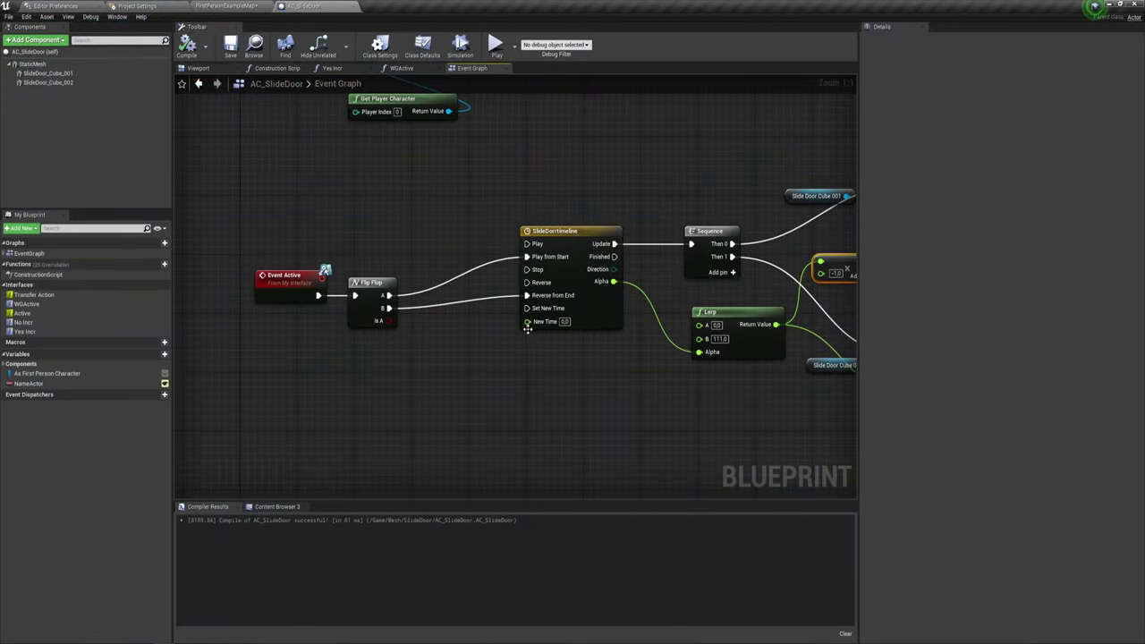
- Move Event Active and Flip Flop up and left, nudge the Sequence node, and select the Sequence, Lerp and location nodes
{"action": "right_click_drag", "start_coordinate": [490, 368], "coordinate": [715, 390]}
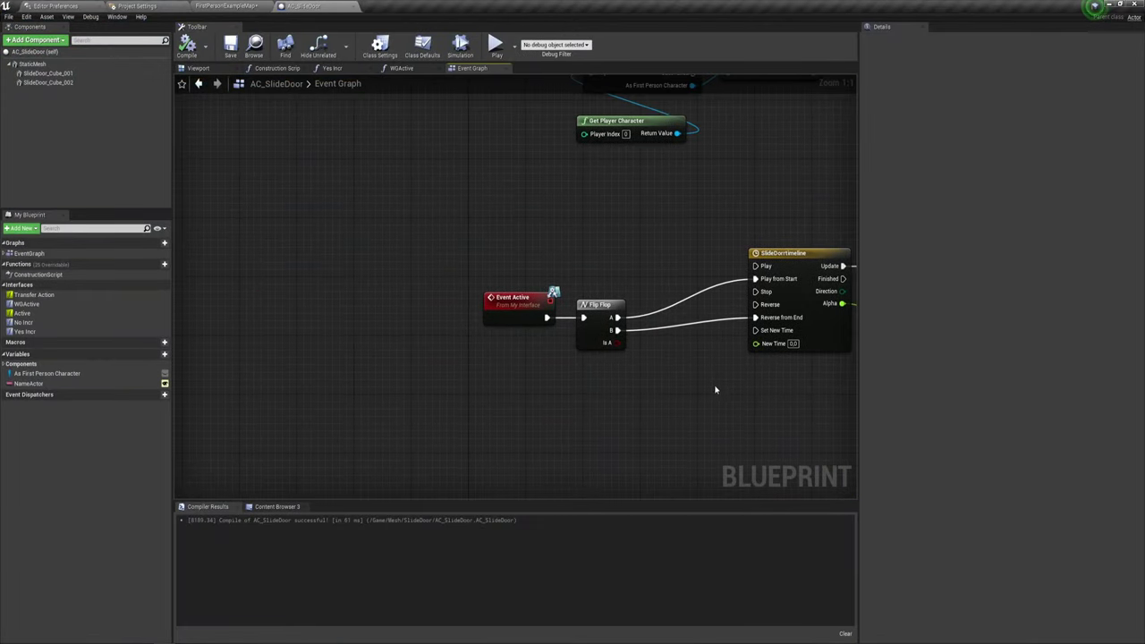
{"action": "left_click_drag", "start_coordinate": [477, 366], "coordinate": [665, 240]}
{"action": "left_click_drag", "start_coordinate": [599, 317], "coordinate": [405, 280]}
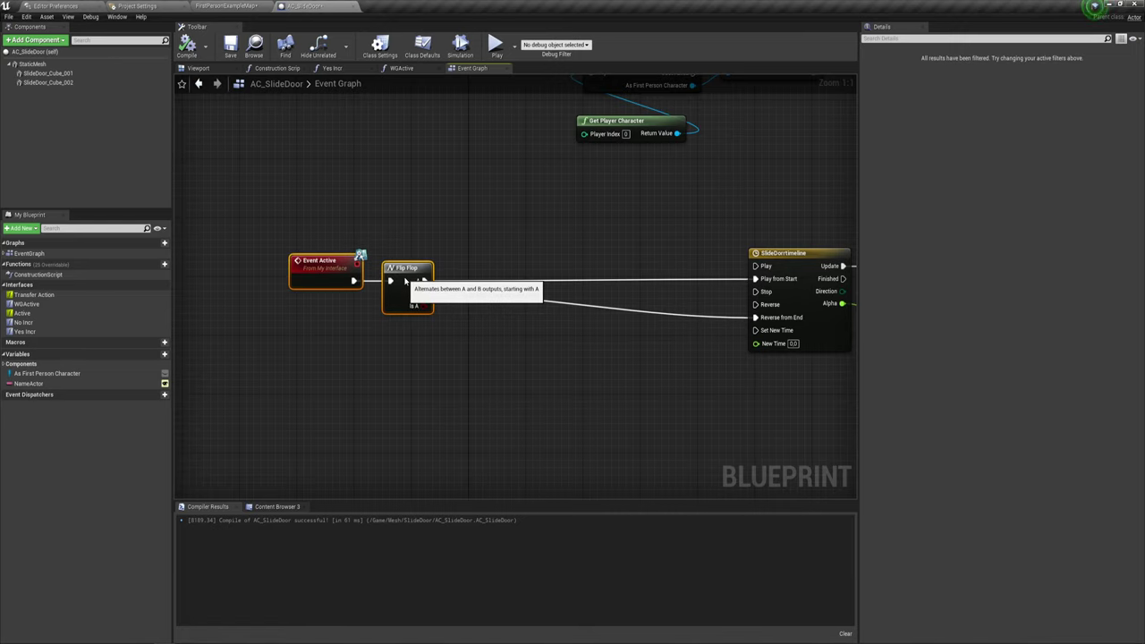
{"action": "mouse_move", "coordinate": [611, 332]}
{"action": "right_mouse_down"}
{"action": "mouse_move", "coordinate": [334, 286]}
{"action": "mouse_move", "coordinate": [454, 340]}
{"action": "right_mouse_up"}
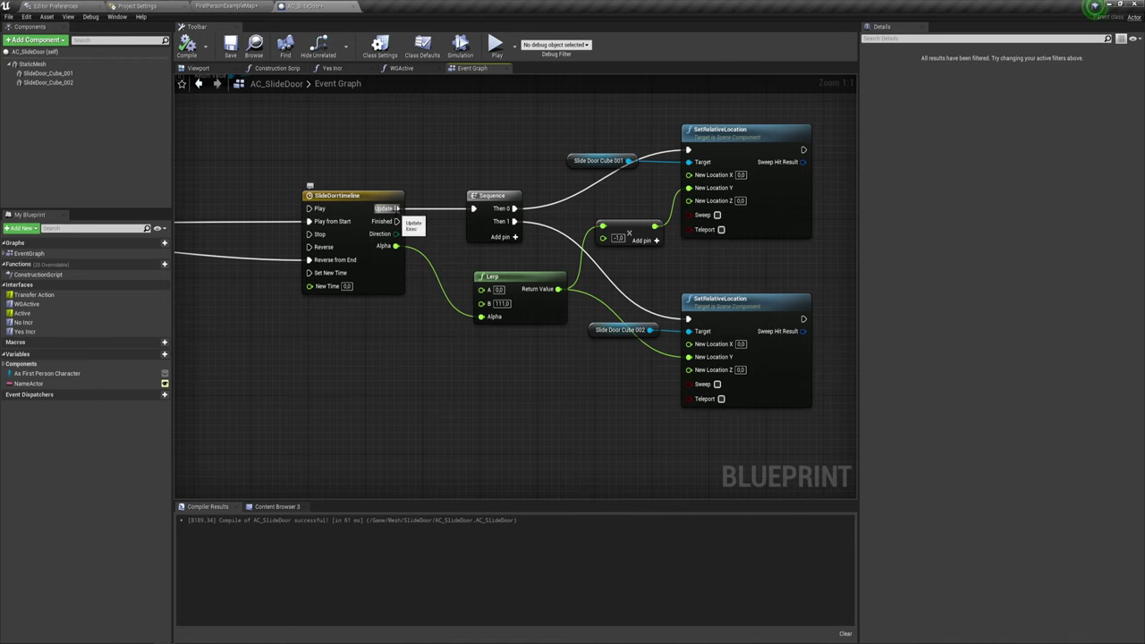
{"action": "right_click_drag", "start_coordinate": [470, 189], "coordinate": [549, 278]}
{"action": "scroll", "coordinate": [549, 278], "scroll_direction": "down", "scroll_amount": 2}
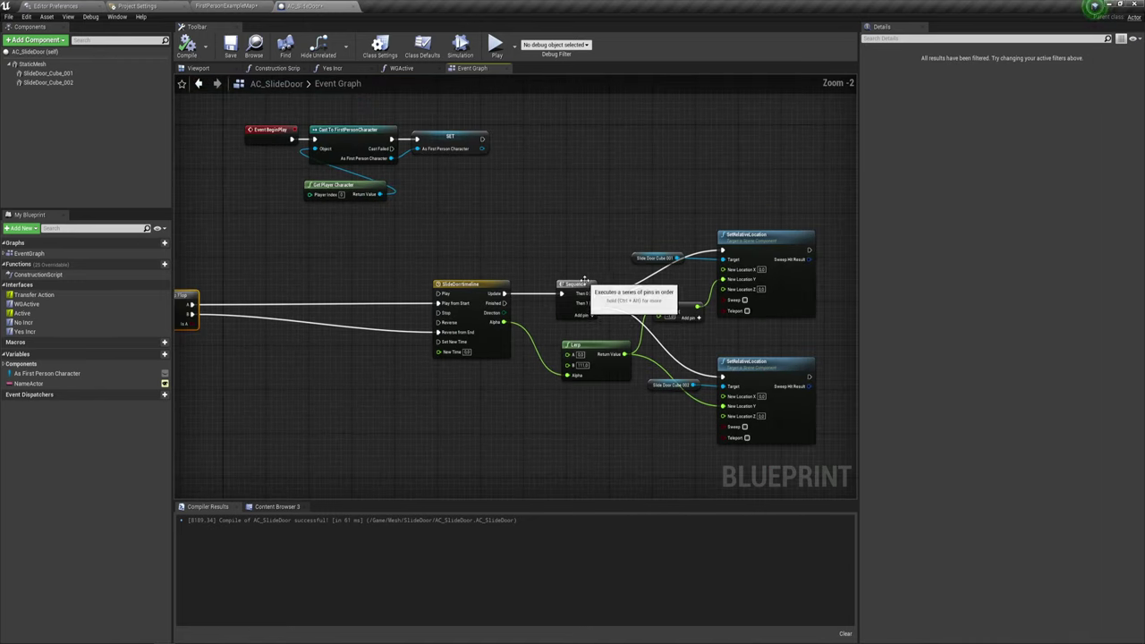
{"action": "left_click_drag", "start_coordinate": [512, 261], "coordinate": [527, 256]}
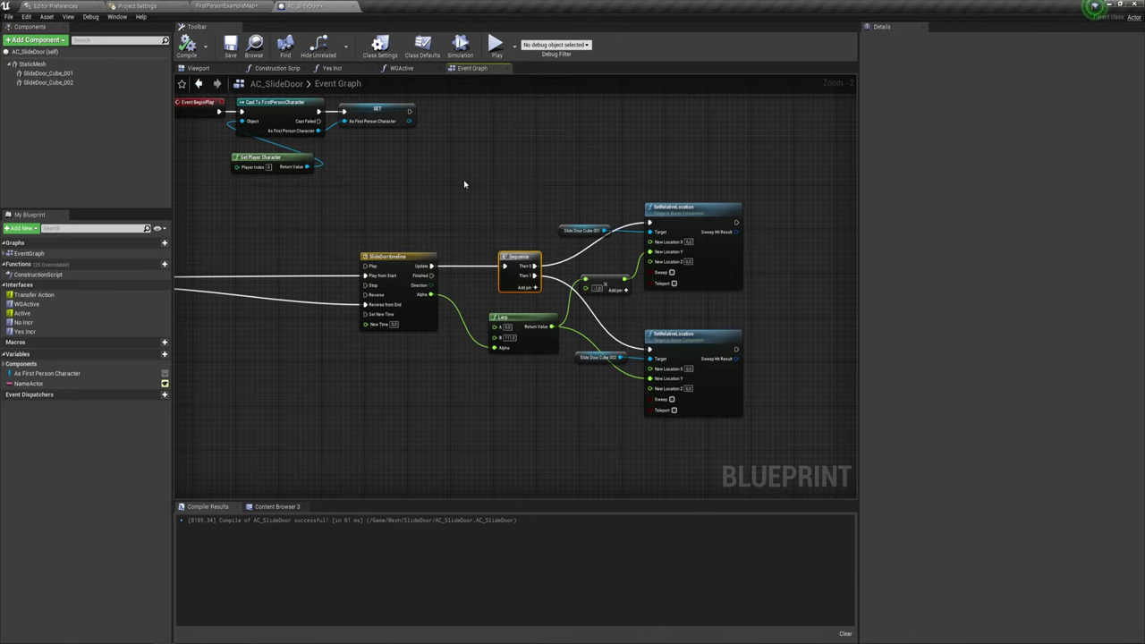
{"action": "left_click_drag", "start_coordinate": [464, 181], "coordinate": [748, 405]}
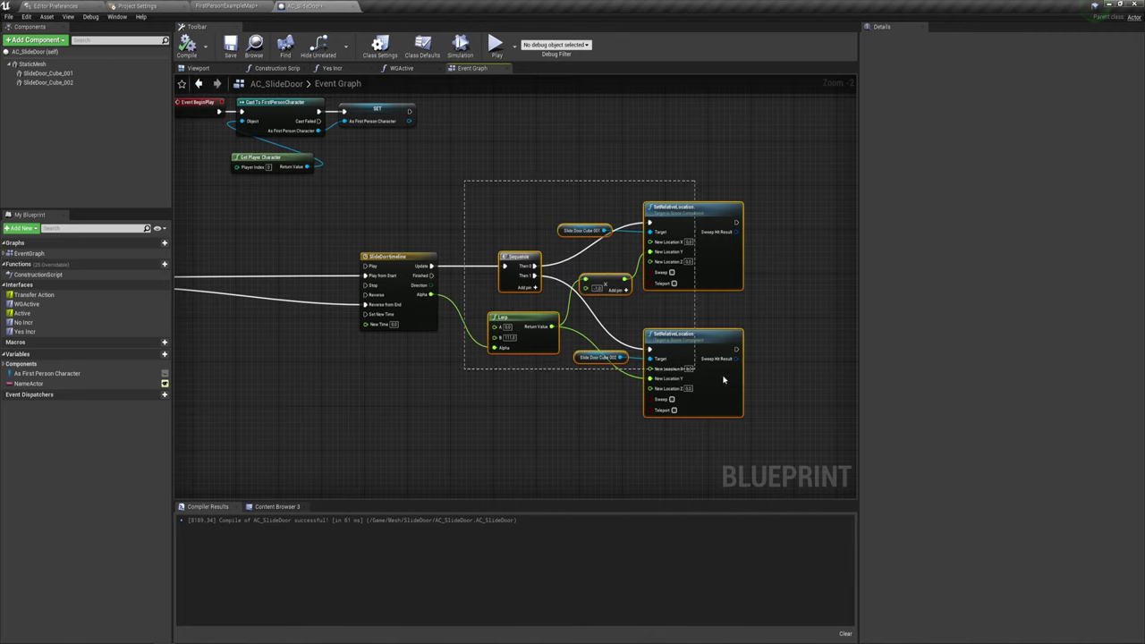
- Clear the selection and zoom in on the Flip Flop and SlideDoorTimeline nodes, pulling a wire from Flip Flop A
{"action": "right_click", "coordinate": [464, 395]}
{"action": "left_click", "coordinate": [414, 399]}
{"action": "right_click_drag", "start_coordinate": [488, 396], "coordinate": [692, 401]}
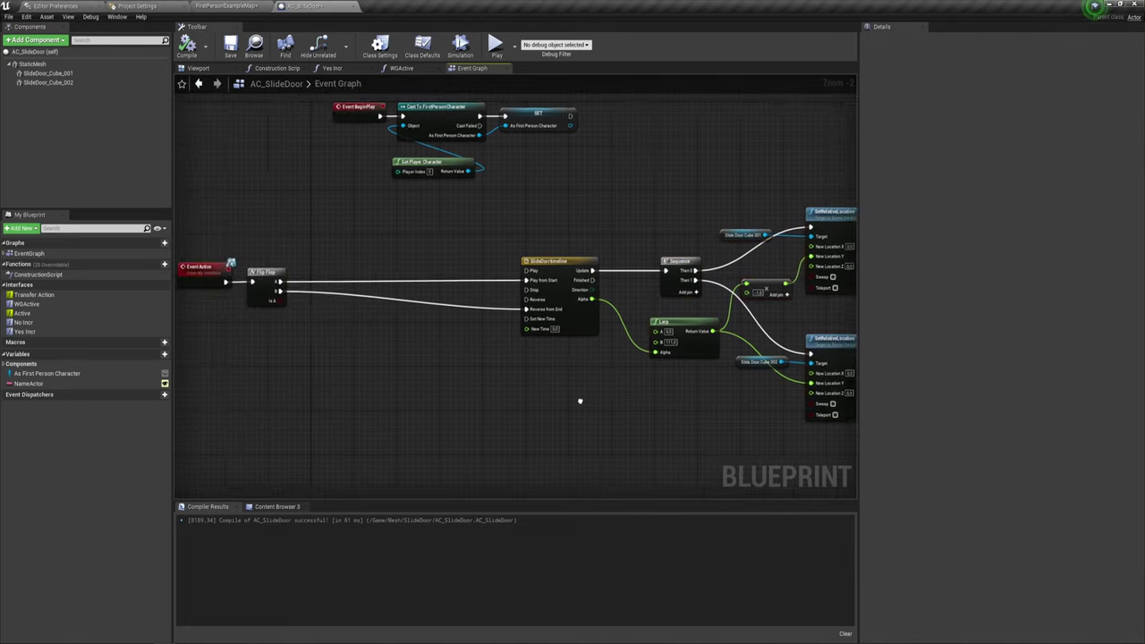
{"action": "scroll", "coordinate": [484, 357], "scroll_direction": "up", "scroll_amount": 2}
{"action": "right_click_drag", "start_coordinate": [484, 358], "coordinate": [520, 363]}
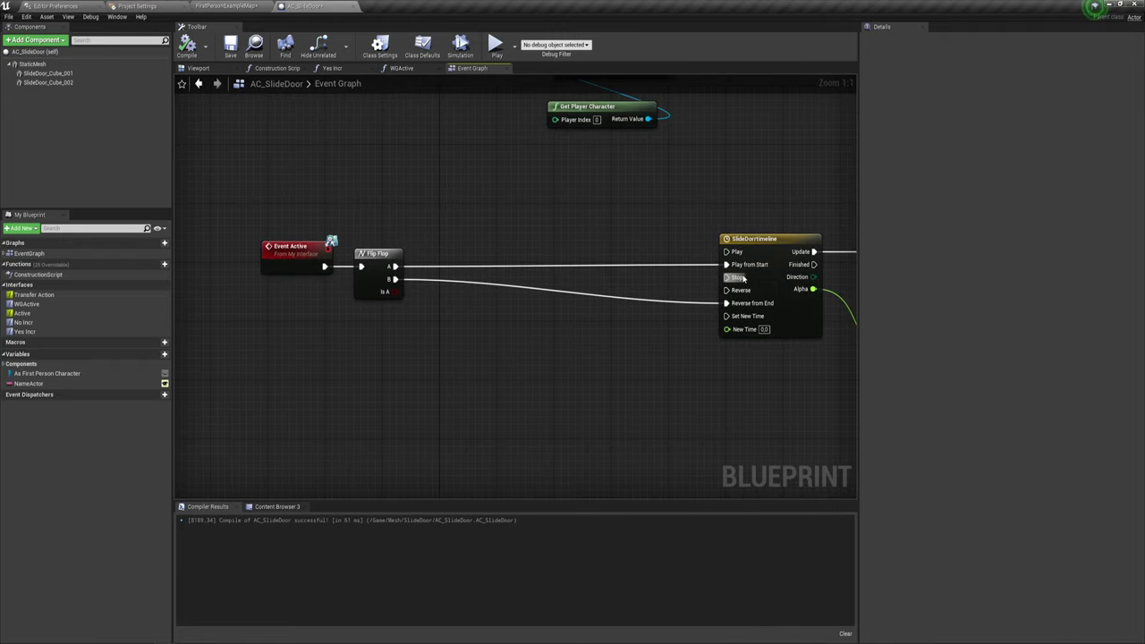
{"action": "left_click_drag", "start_coordinate": [696, 217], "coordinate": [778, 396]}
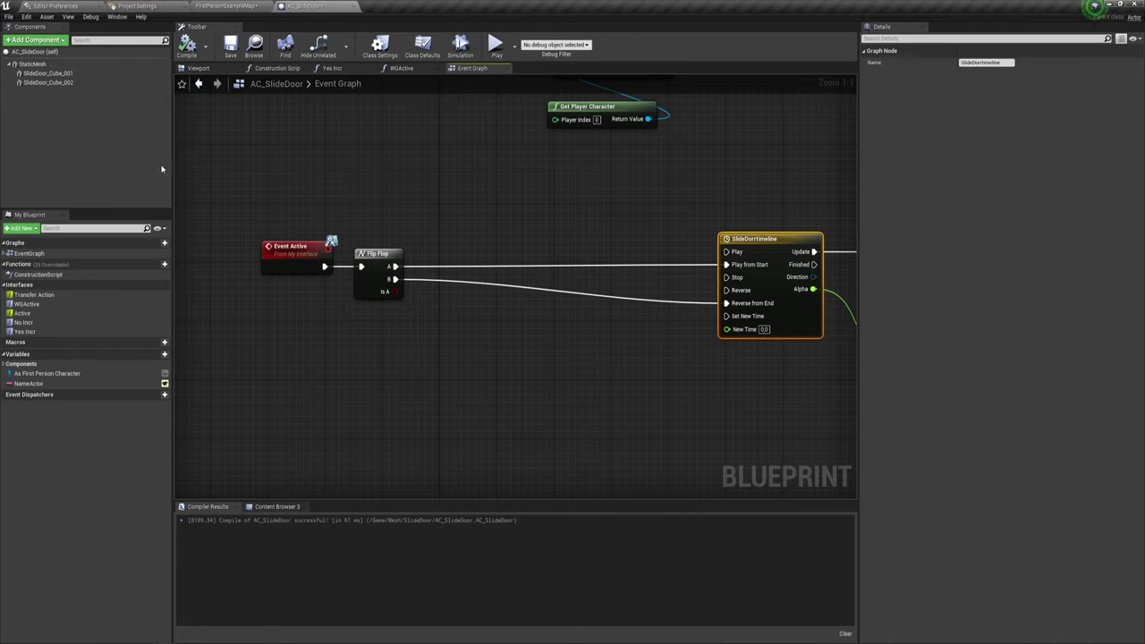
{"action": "left_click_drag", "start_coordinate": [393, 269], "coordinate": [501, 226]}
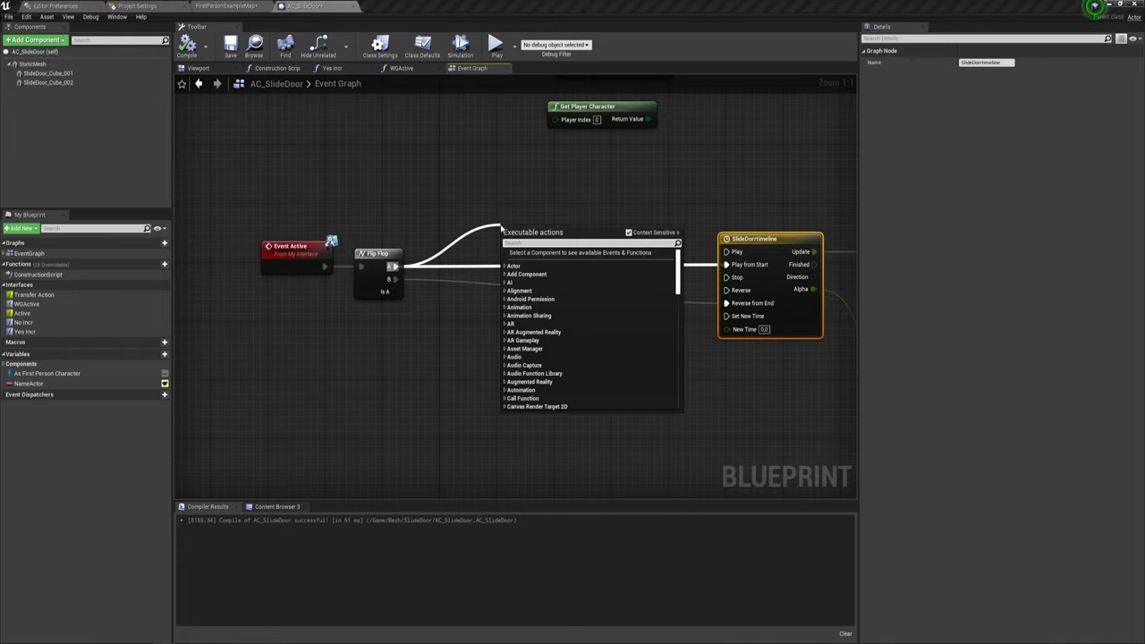
- Add a Play Sound at Location node on Flip Flop A and a copy on Flip Flop B
{"action": "type", "text": "pla"}
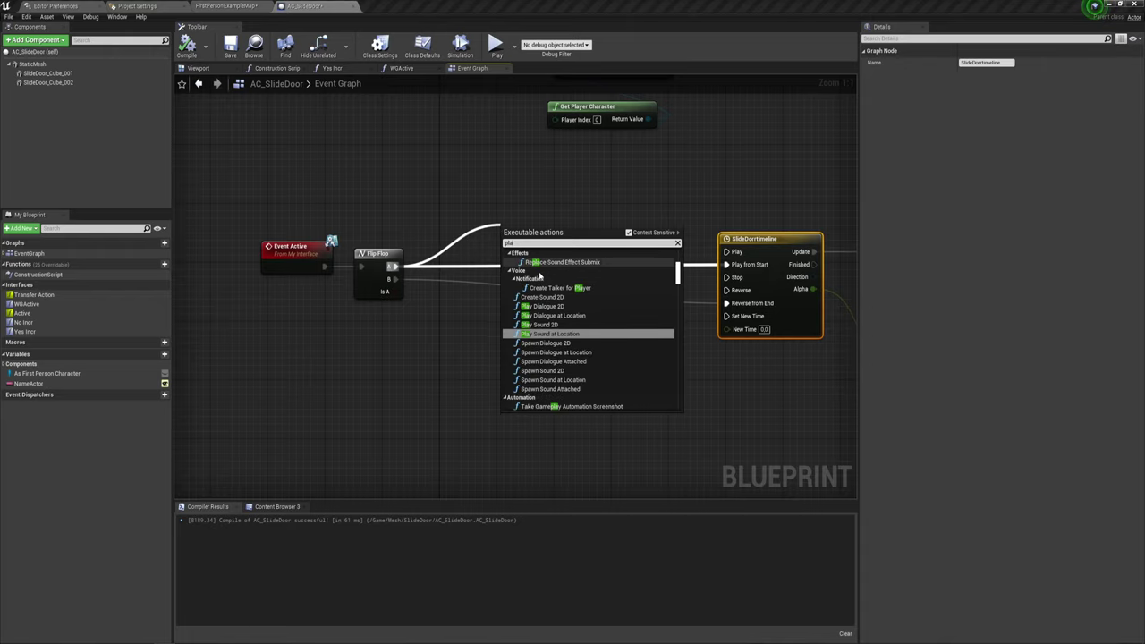
{"action": "left_click", "coordinate": [550, 334]}
{"action": "left_click_drag", "start_coordinate": [548, 230], "coordinate": [577, 216]}
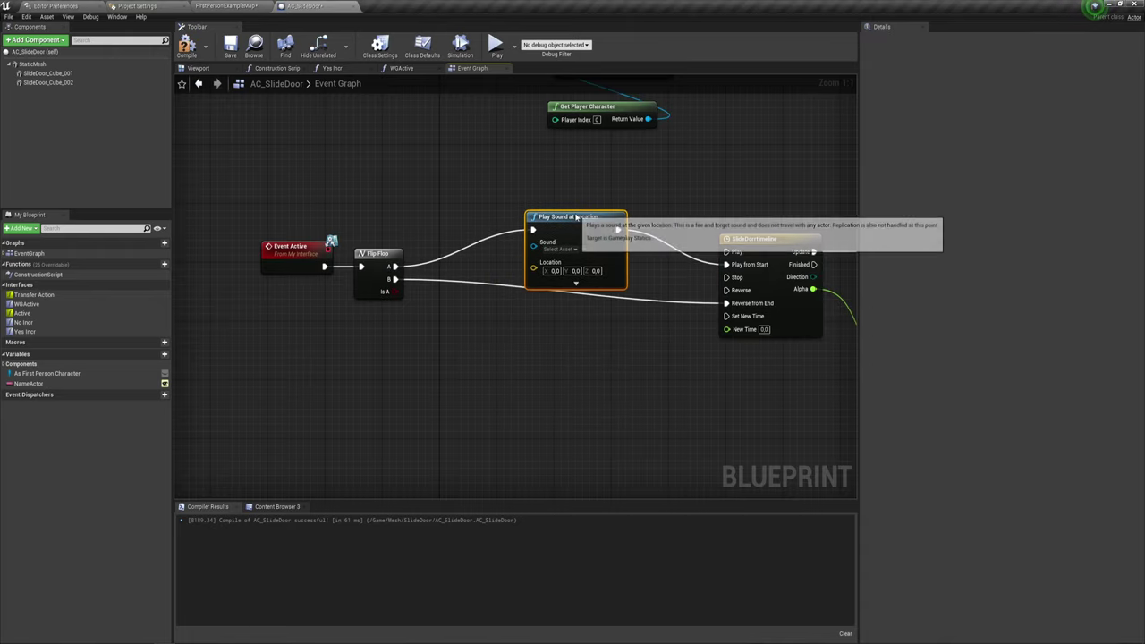
{"action": "key", "text": "ctrl+c"}
{"action": "key", "text": "ctrl+v"}
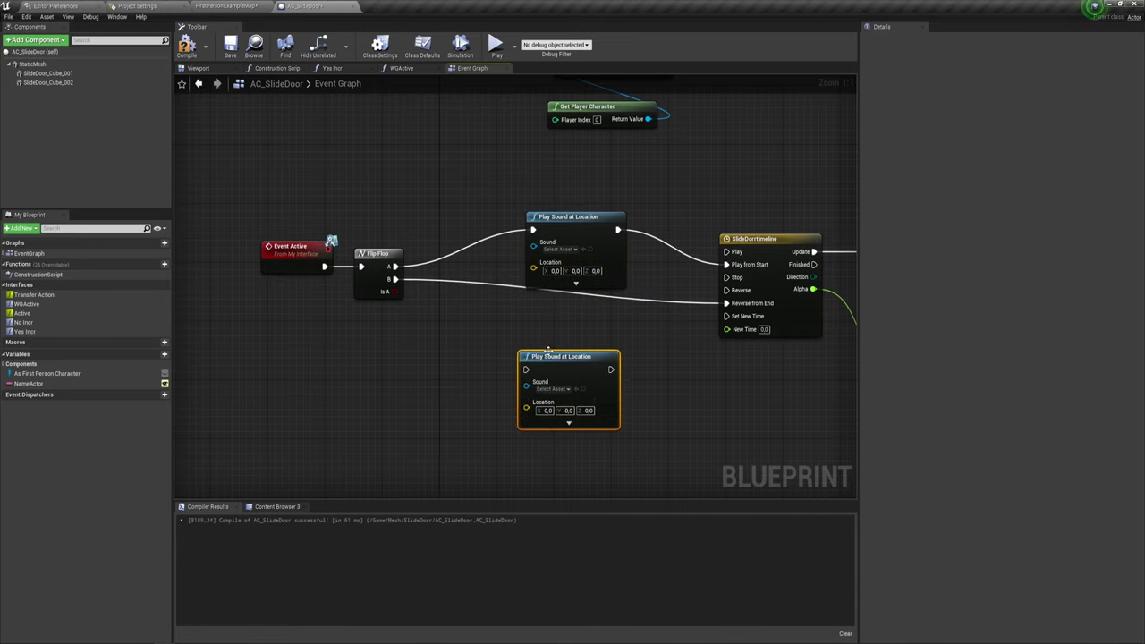
{"action": "left_click_drag", "start_coordinate": [610, 370], "coordinate": [726, 304]}
{"action": "mouse_move", "coordinate": [397, 279]}
{"action": "left_mouse_down"}
{"action": "mouse_move", "coordinate": [527, 370]}
{"action": "mouse_move", "coordinate": [572, 323]}
{"action": "left_mouse_up"}
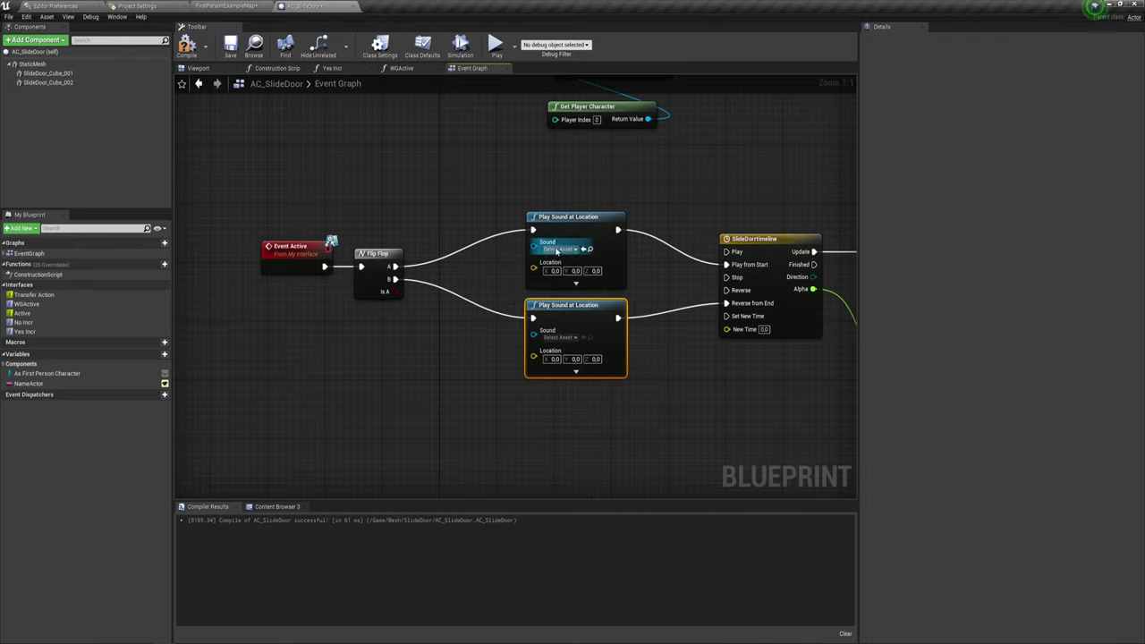
- Plug a GetActorLocation node into the sound's Location input
{"action": "left_click_drag", "start_coordinate": [534, 266], "coordinate": [412, 356]}
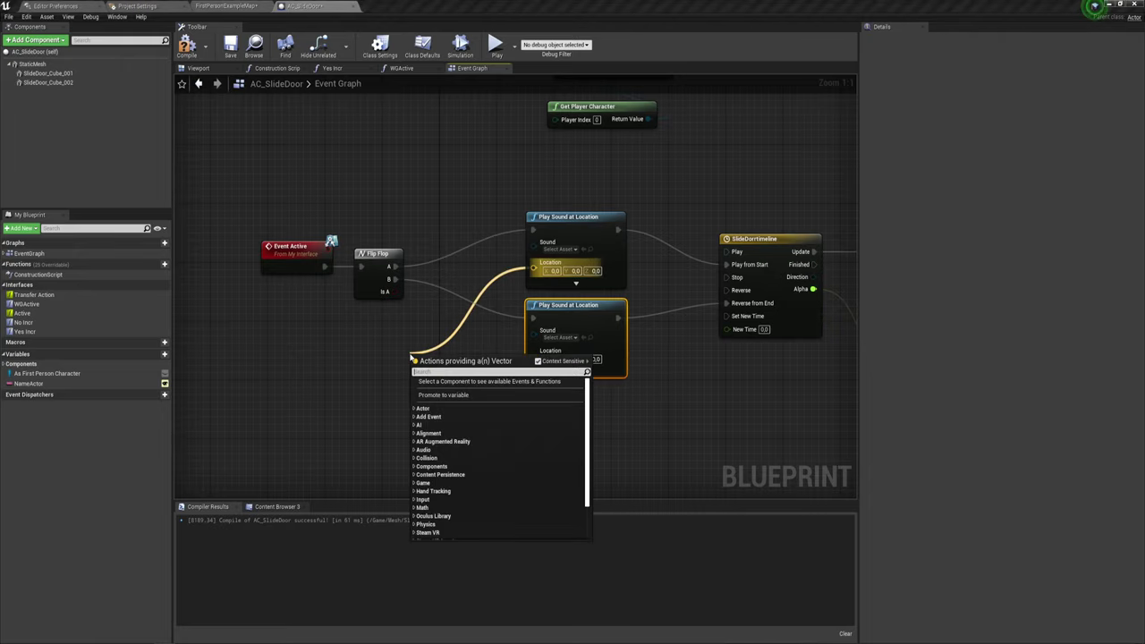
{"action": "type", "text": "get a"}
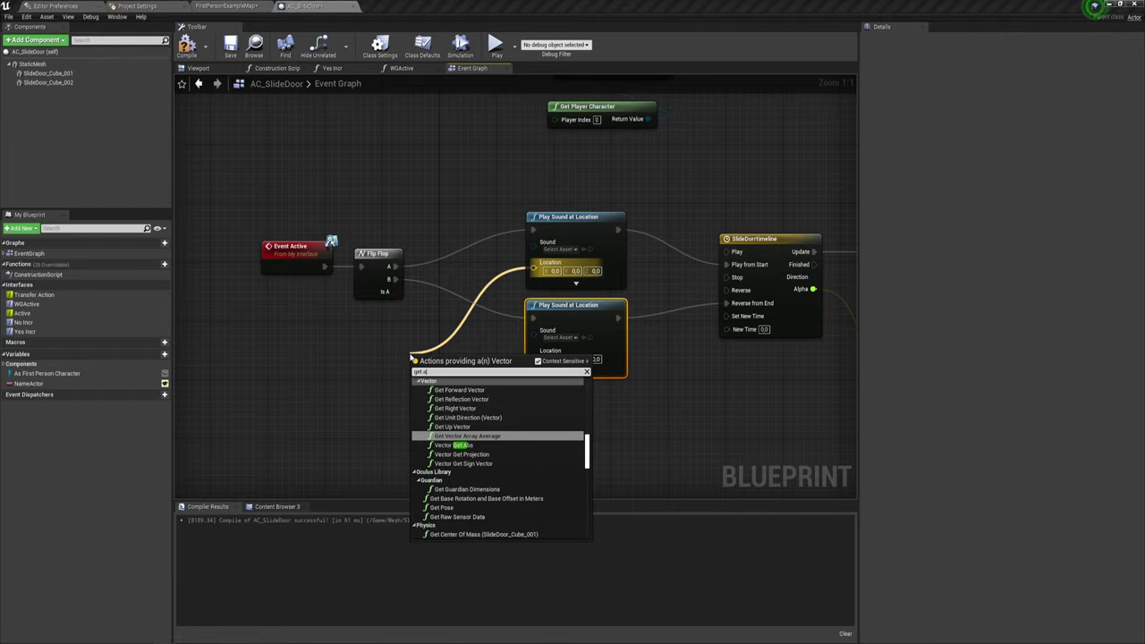
{"action": "type", "text": "ct"}
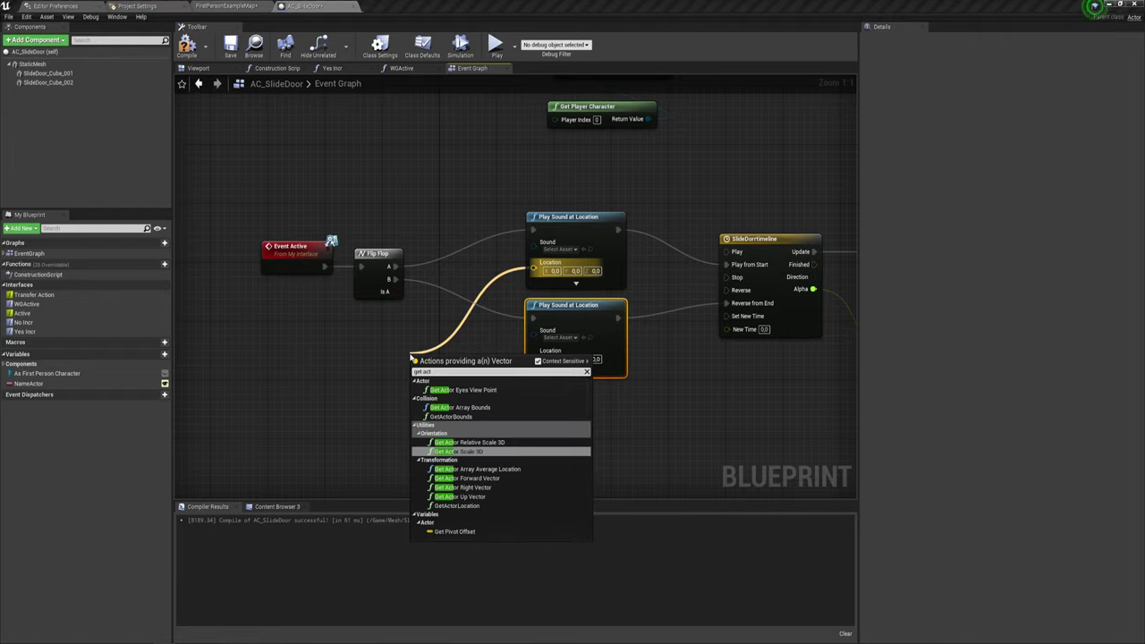
{"action": "left_click", "coordinate": [456, 505]}
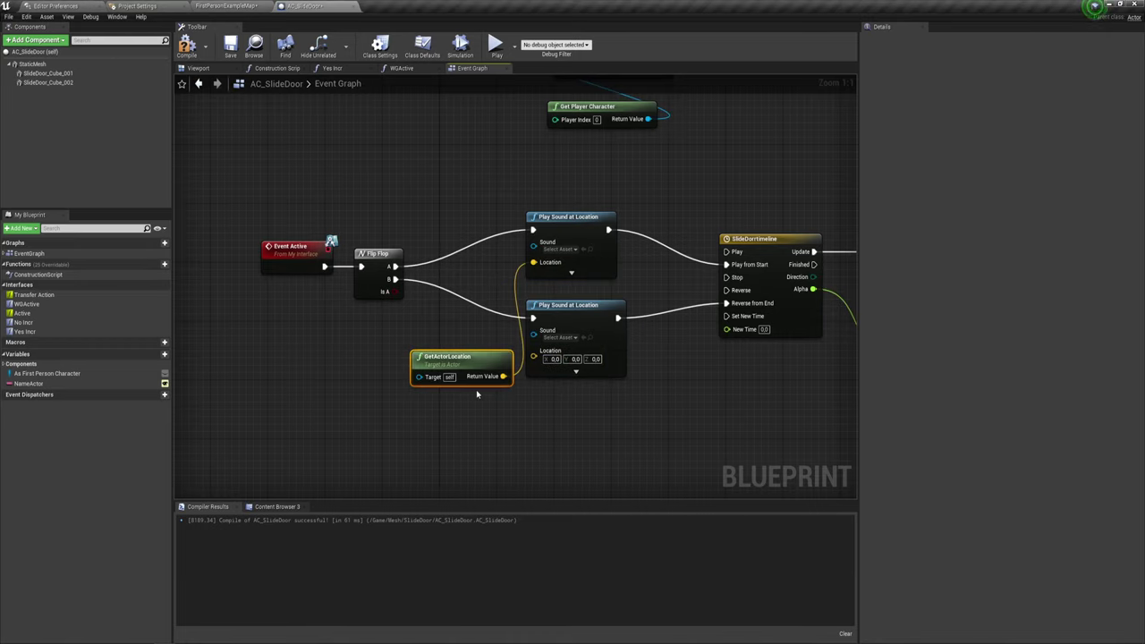
{"action": "left_click_drag", "start_coordinate": [447, 357], "coordinate": [389, 343]}
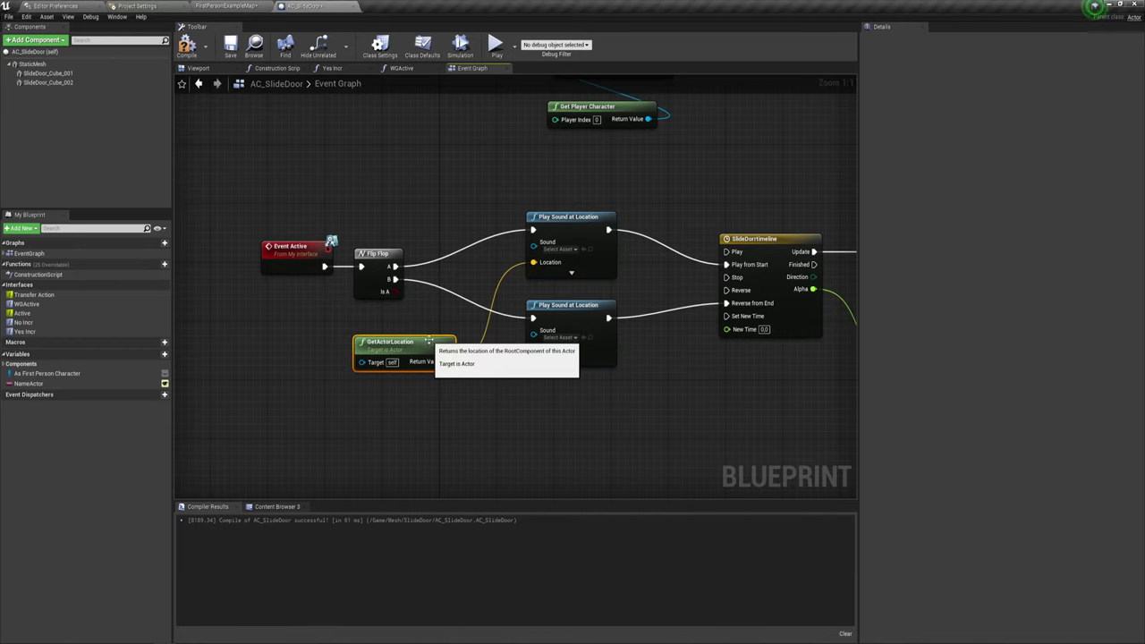
- In the Mesh folder, force-delete the old Vorotdoor_sound_Cue asset
{"action": "left_click", "coordinate": [227, 6]}
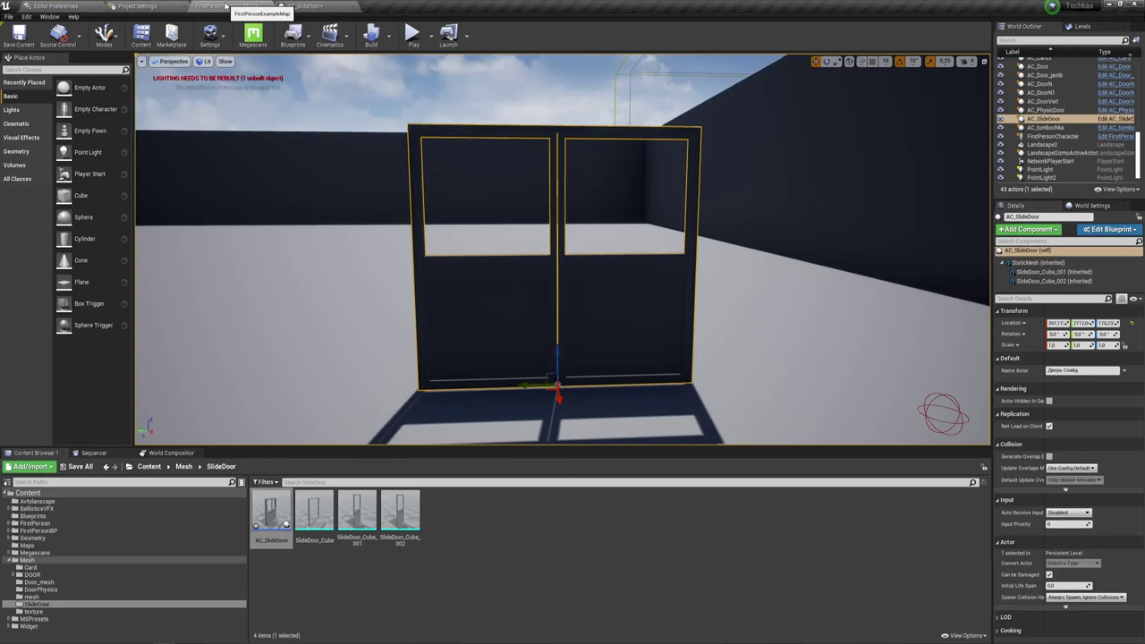
{"action": "left_click", "coordinate": [182, 467]}
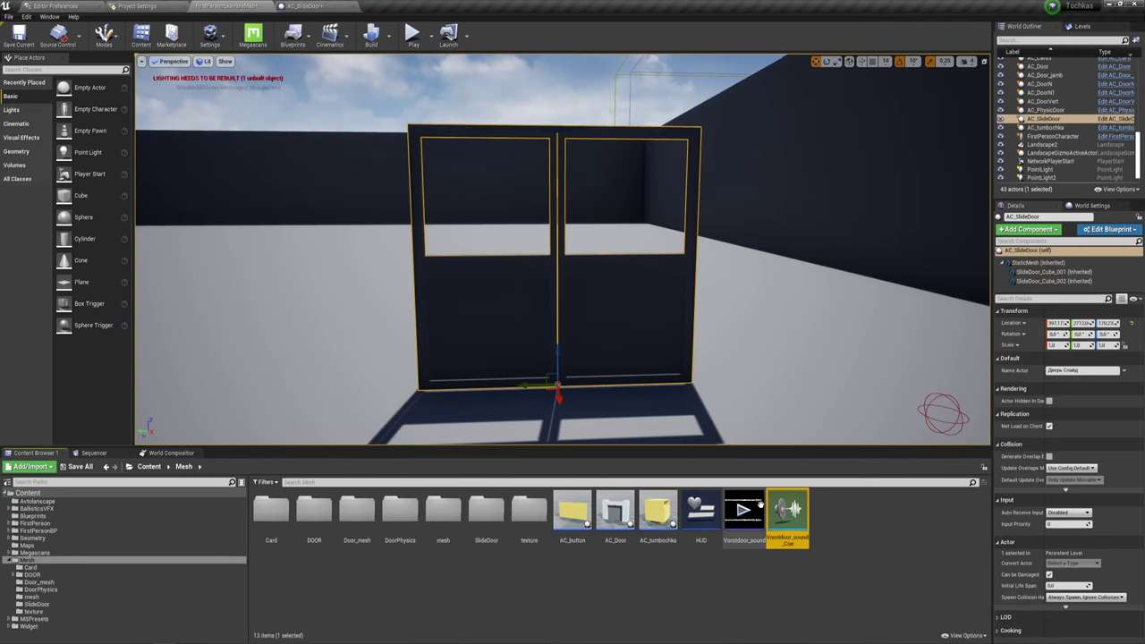
{"action": "key", "text": "Delete"}
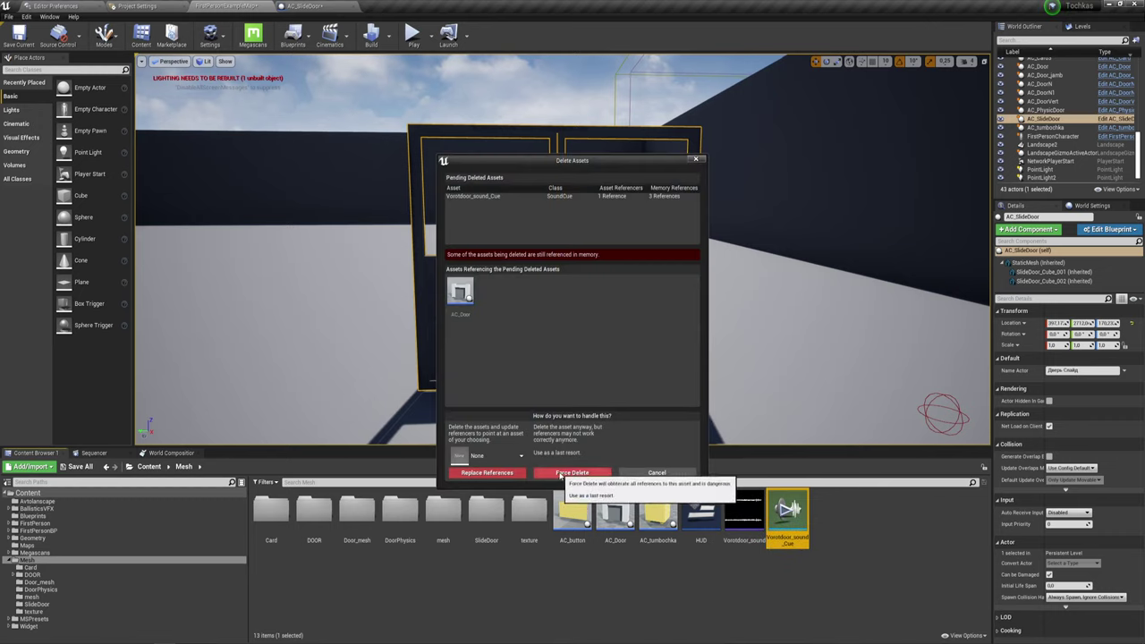
{"action": "left_click", "coordinate": [562, 474]}
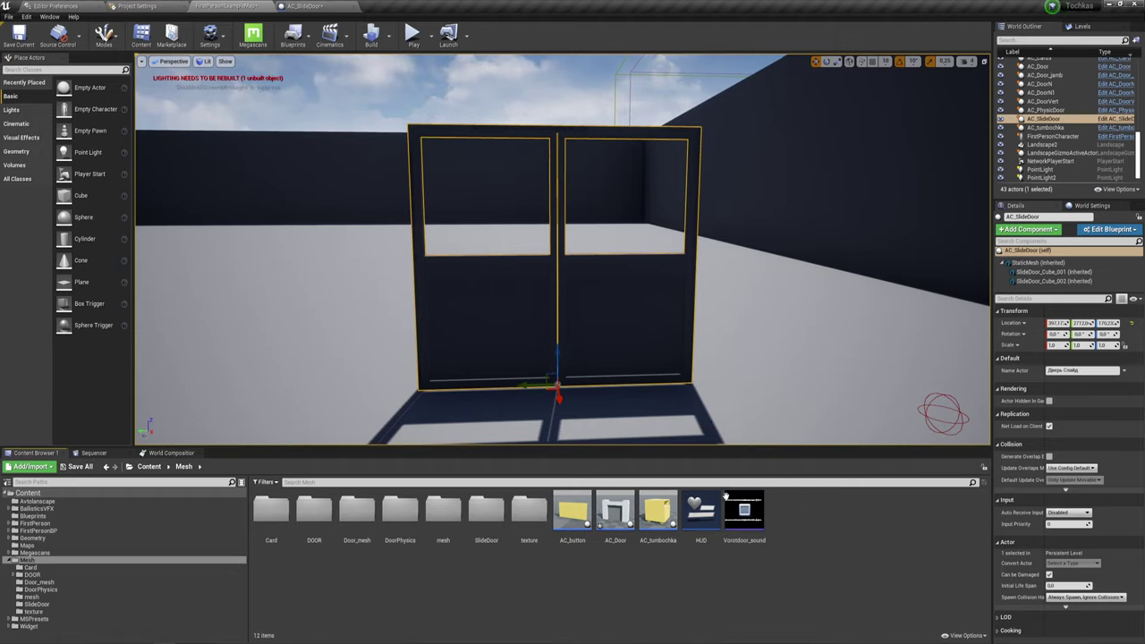
- Preview the Vorotdoor_sound wave, then create a new sound cue from it
{"action": "double_click", "coordinate": [744, 511]}
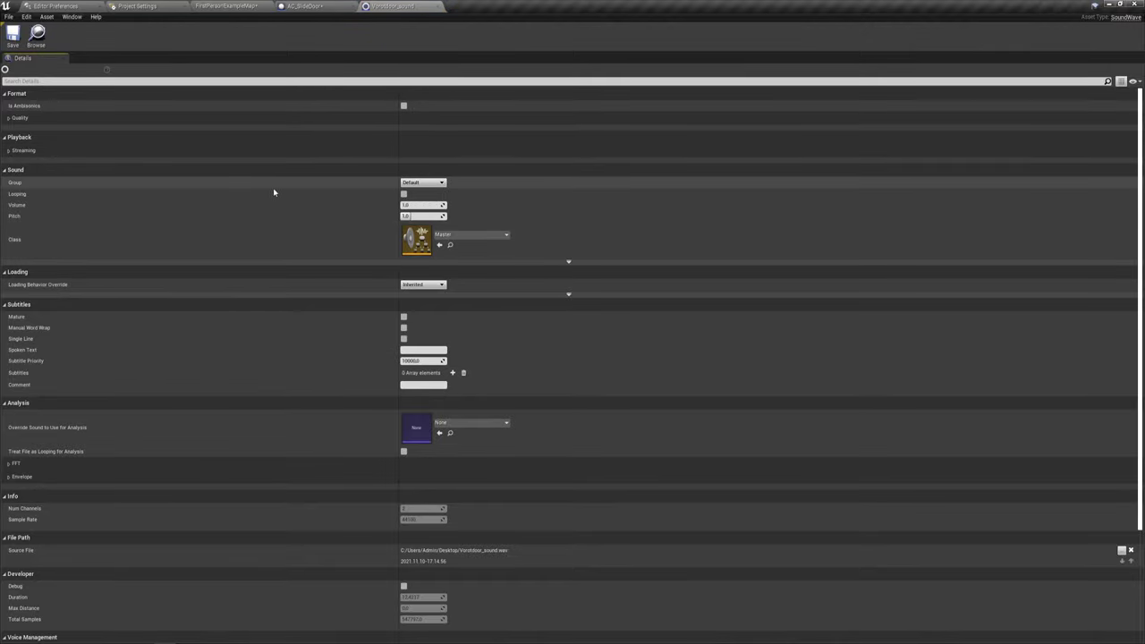
{"action": "left_click", "coordinate": [438, 6]}
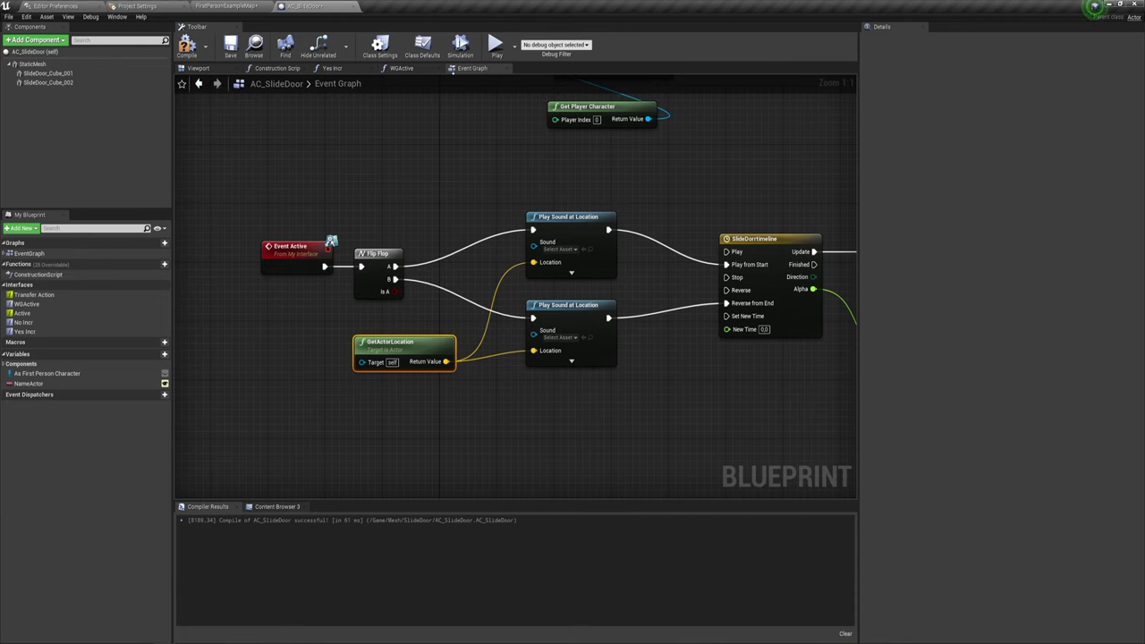
{"action": "left_click", "coordinate": [228, 6]}
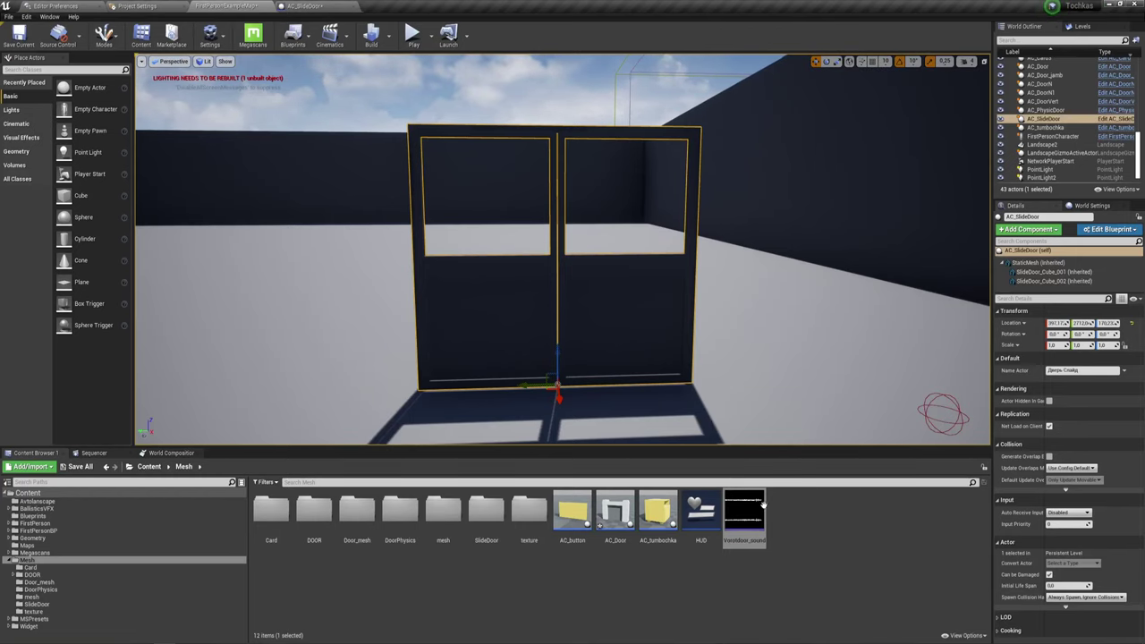
{"action": "right_click", "coordinate": [757, 496]}
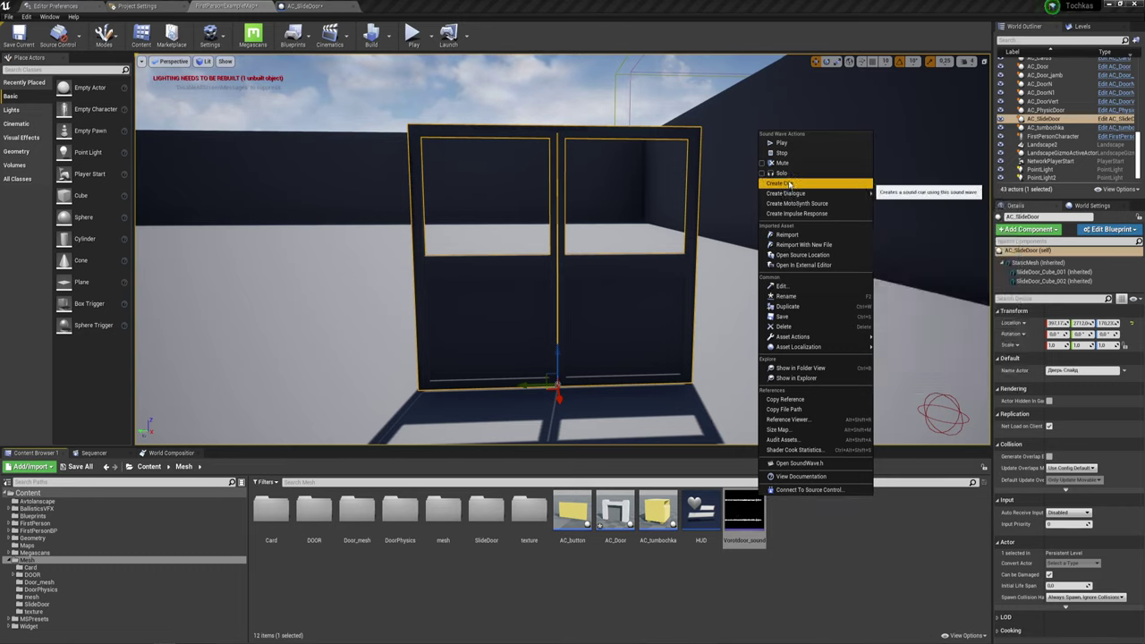
{"action": "left_click", "coordinate": [794, 183]}
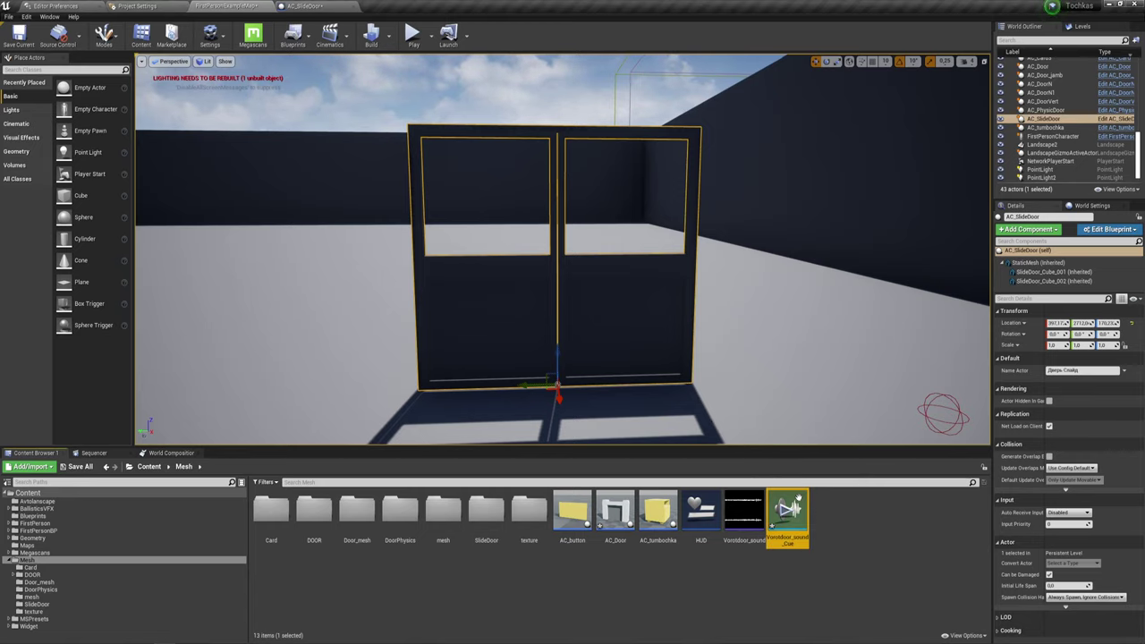
- Open Vorotdoor_sound_Cue and spread the Wave Player and Output nodes apart
{"action": "double_click", "coordinate": [787, 509]}
{"action": "left_click_drag", "start_coordinate": [645, 354], "coordinate": [563, 368]}
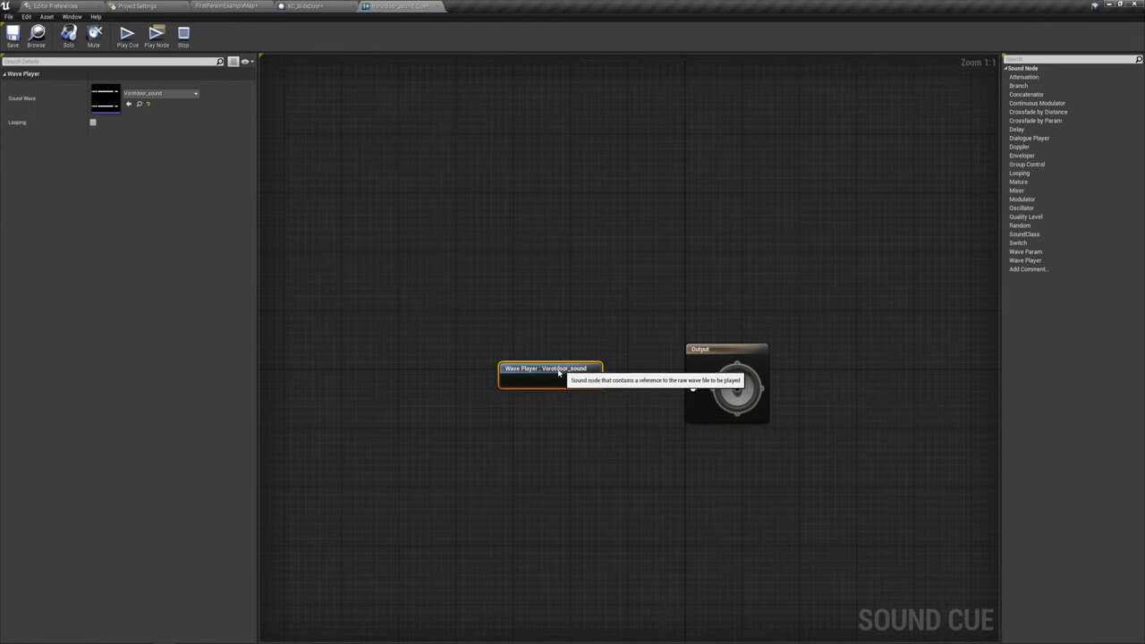
{"action": "right_click_drag", "start_coordinate": [690, 437], "coordinate": [643, 330]}
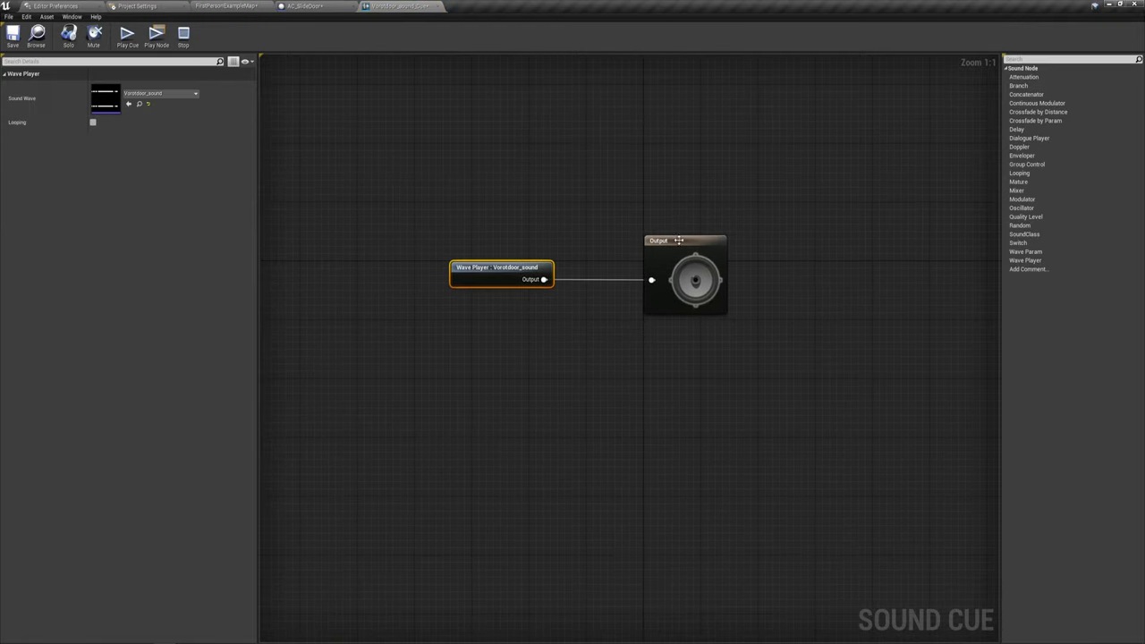
{"action": "left_click_drag", "start_coordinate": [679, 240], "coordinate": [774, 249]}
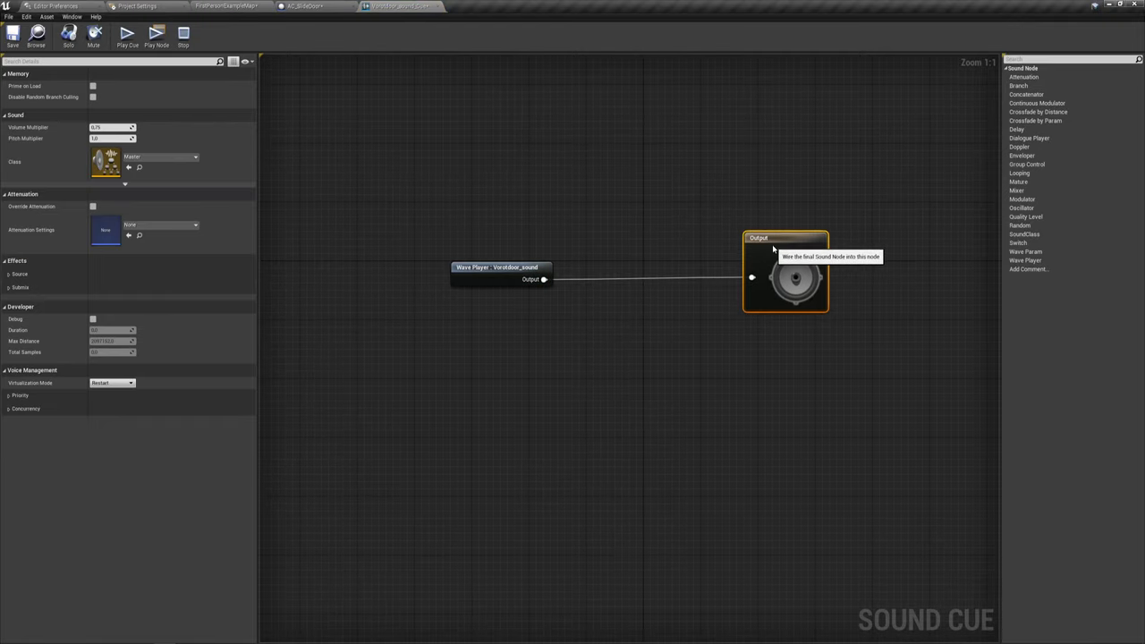
{"action": "mouse_move", "coordinate": [527, 135]}
{"action": "left_mouse_down"}
{"action": "mouse_move", "coordinate": [848, 381]}
{"action": "mouse_move", "coordinate": [812, 389]}
{"action": "left_mouse_up"}
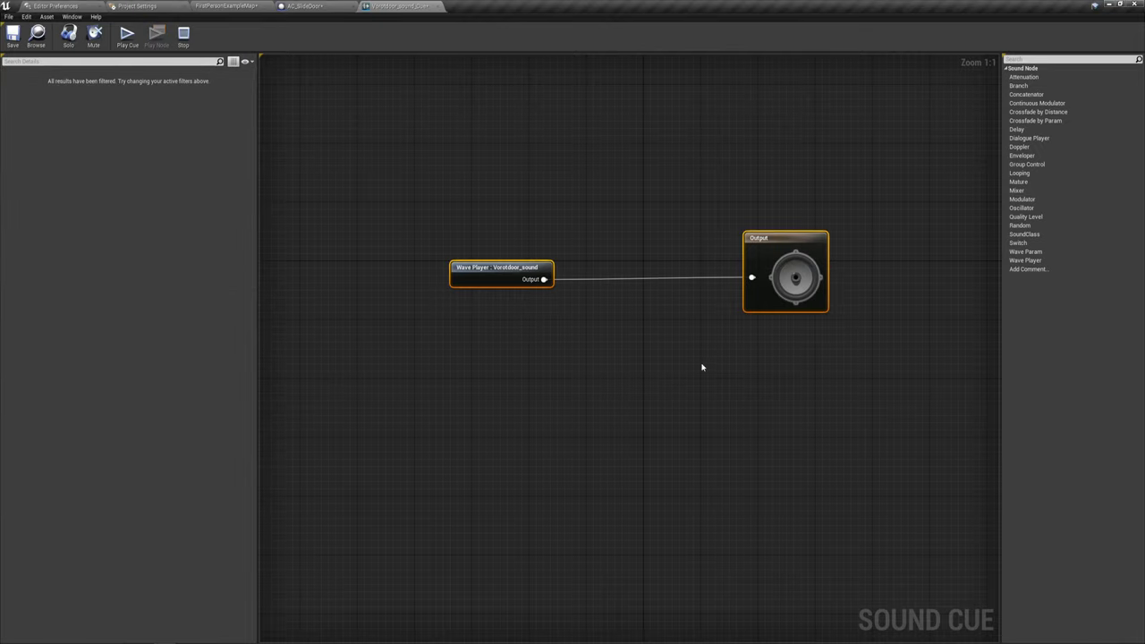
{"action": "left_click_drag", "start_coordinate": [421, 340], "coordinate": [868, 201]}
{"action": "left_click", "coordinate": [766, 184]}
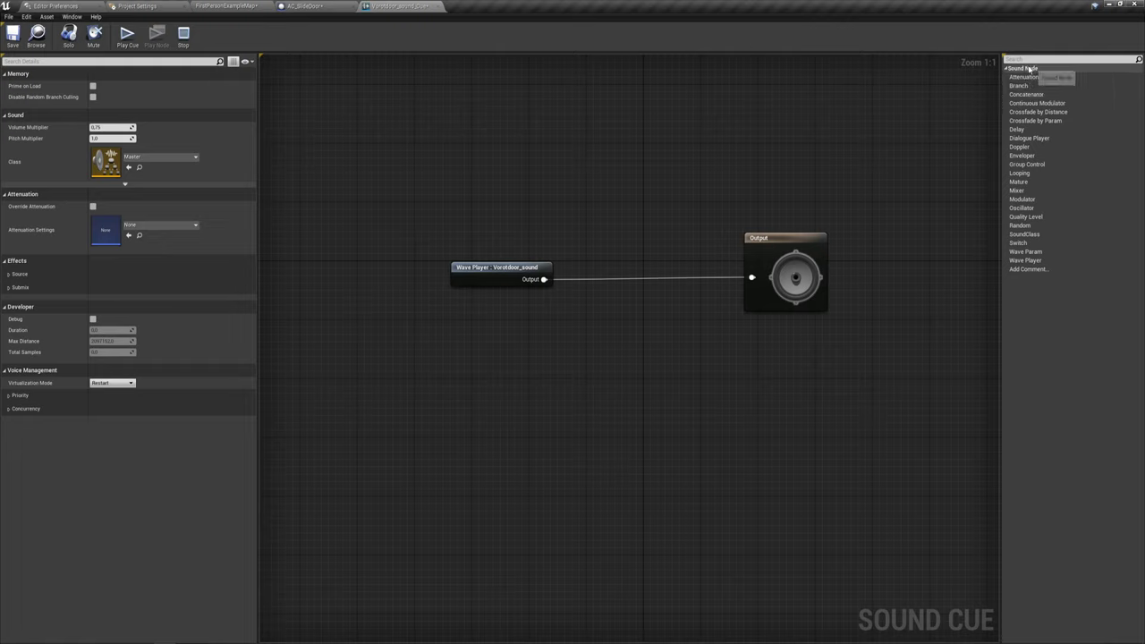
- Insert an Attenuation node between Wave Player and Output and tick Override Attenuation
{"action": "mouse_move", "coordinate": [1023, 77]}
{"action": "left_mouse_down"}
{"action": "mouse_move", "coordinate": [735, 235]}
{"action": "mouse_move", "coordinate": [620, 230]}
{"action": "mouse_move", "coordinate": [619, 270]}
{"action": "left_mouse_up"}
{"action": "left_click_drag", "start_coordinate": [544, 279], "coordinate": [750, 280]}
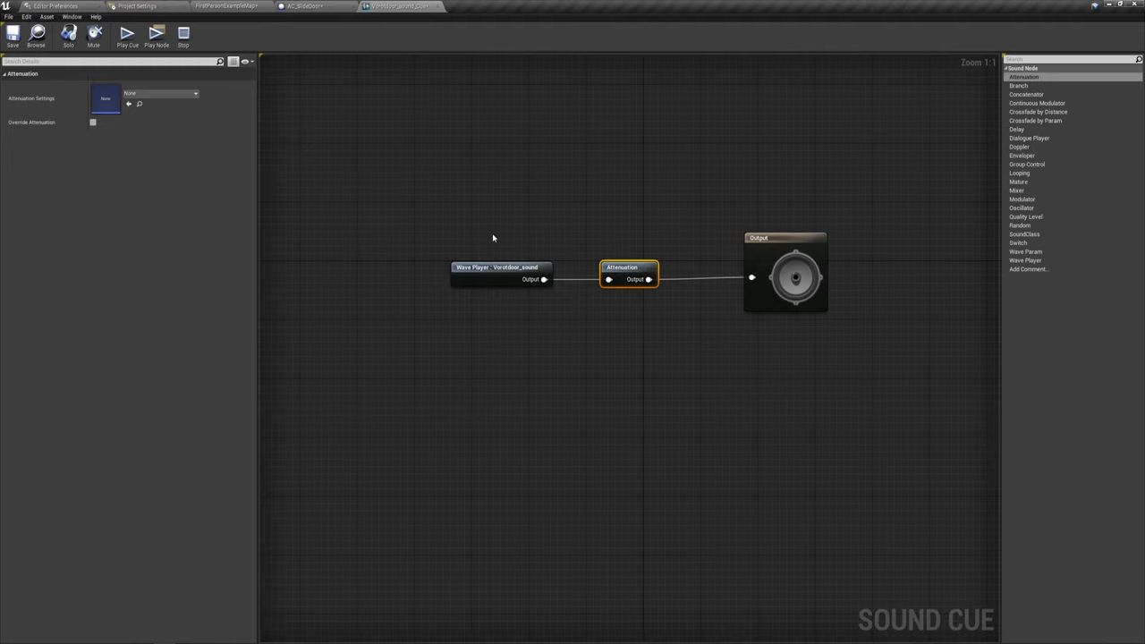
{"action": "left_click_drag", "start_coordinate": [435, 209], "coordinate": [583, 351]}
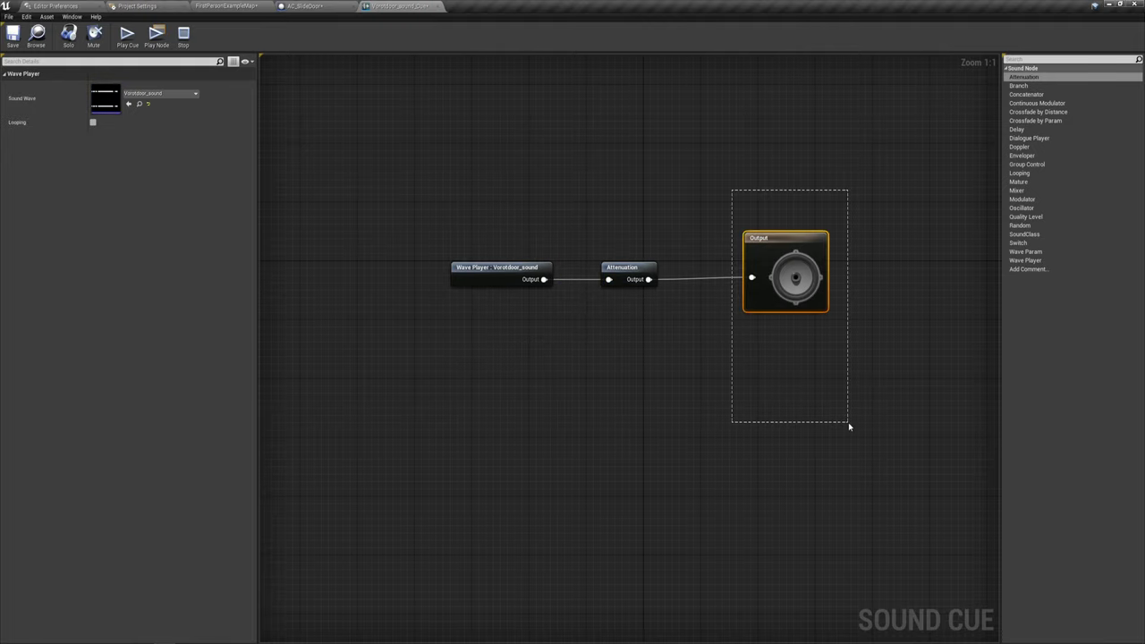
{"action": "left_click_drag", "start_coordinate": [731, 187], "coordinate": [848, 423]}
{"action": "left_click", "coordinate": [608, 271]}
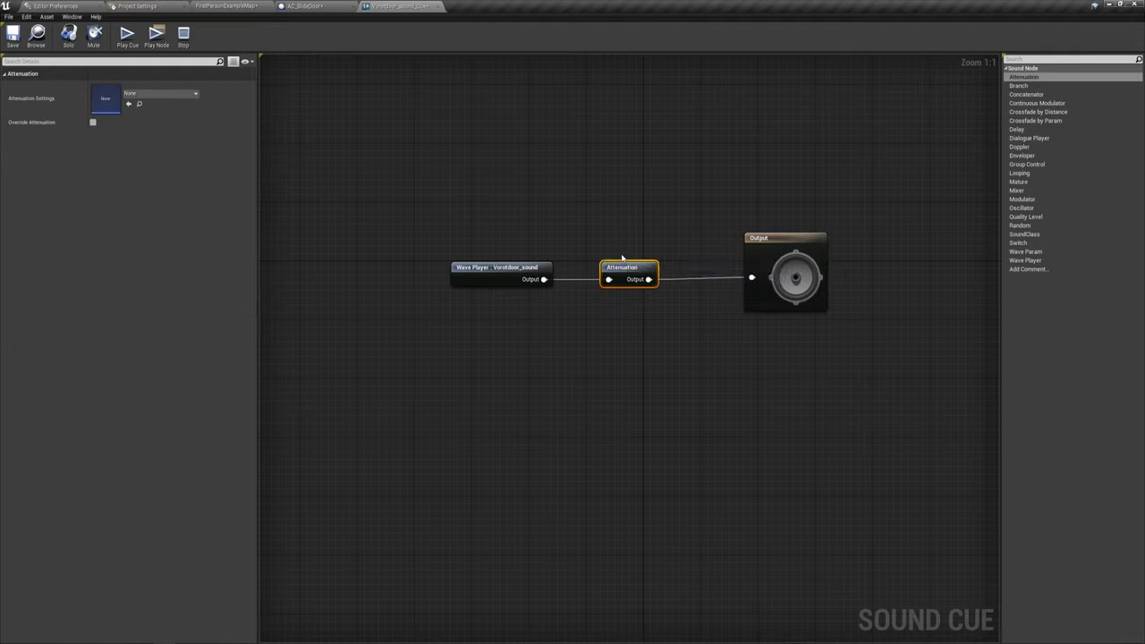
{"action": "left_click_drag", "start_coordinate": [578, 205], "coordinate": [666, 305]}
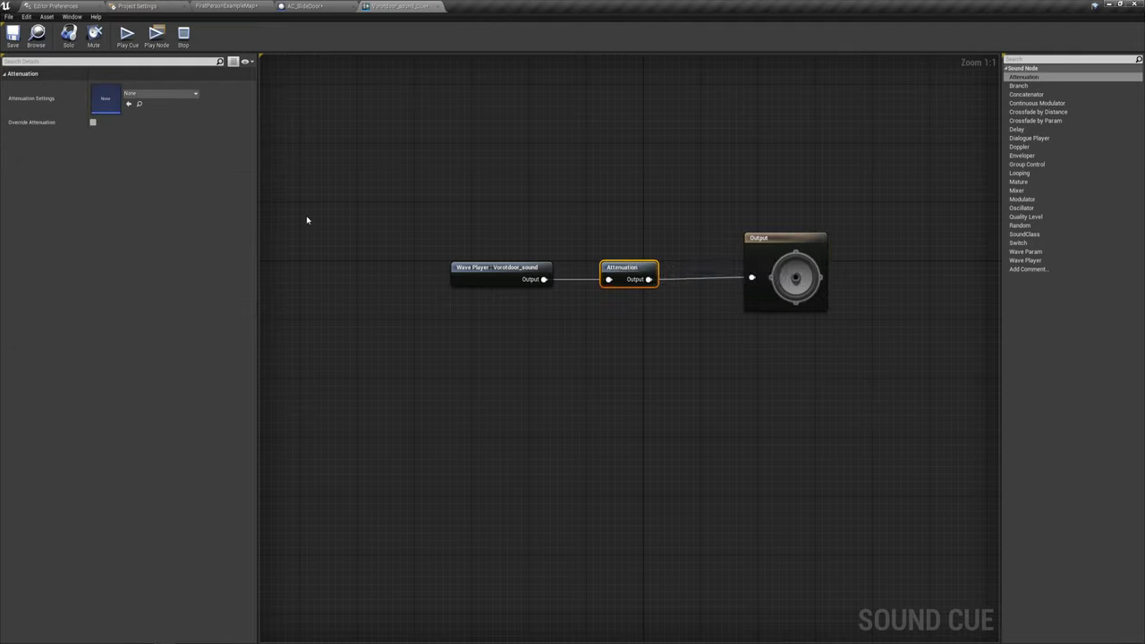
{"action": "left_click", "coordinate": [92, 123]}
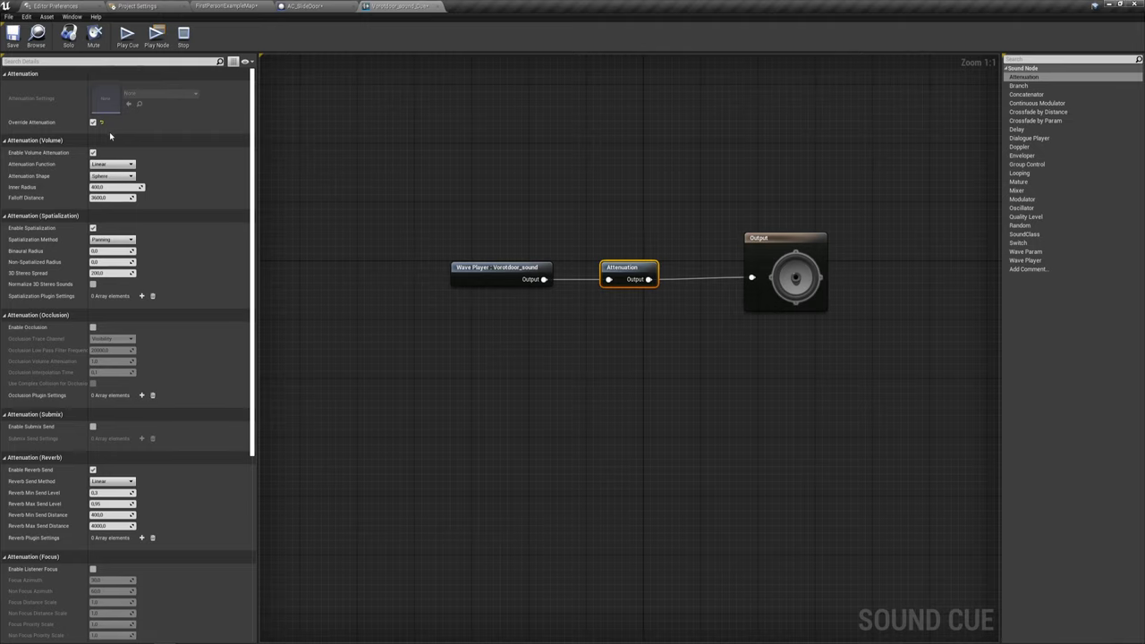
- Set Inner Radius to 300 and Falloff Distance to 2200, then save the sound cue
{"action": "left_click_drag", "start_coordinate": [93, 186], "coordinate": [112, 185]}
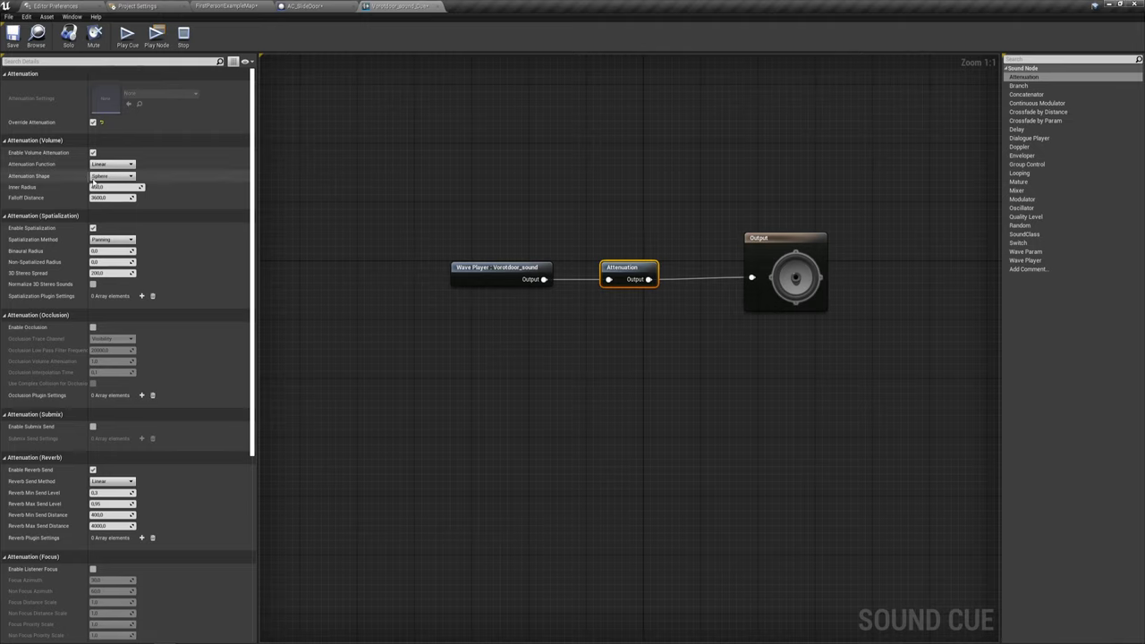
{"action": "left_click", "coordinate": [115, 187]}
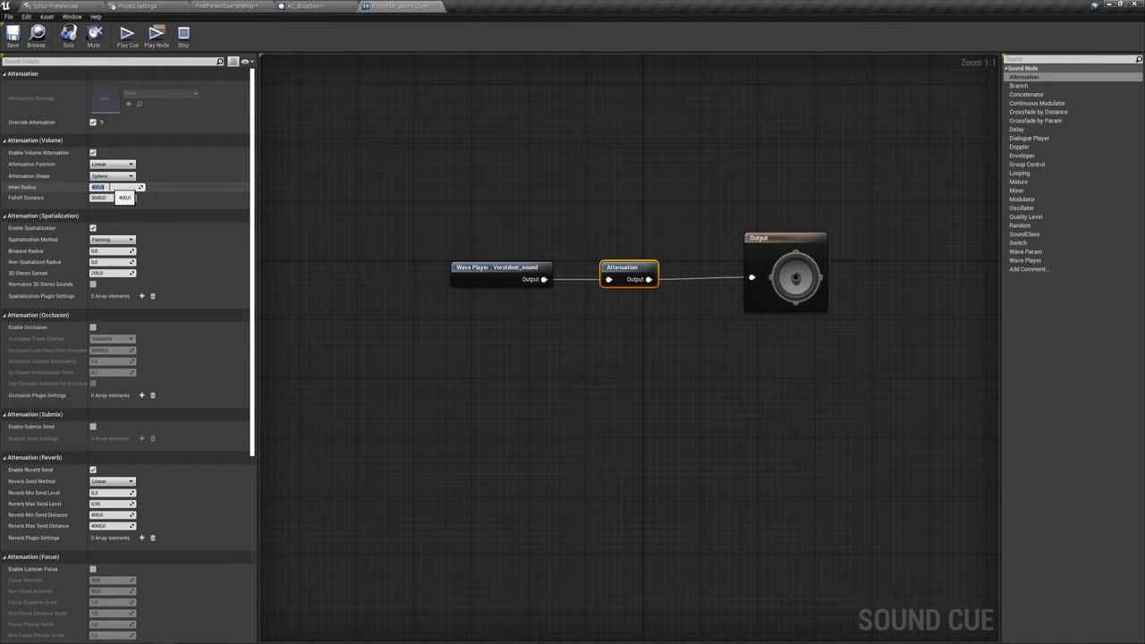
{"action": "left_click", "coordinate": [116, 188]}
{"action": "type", "text": "300"}
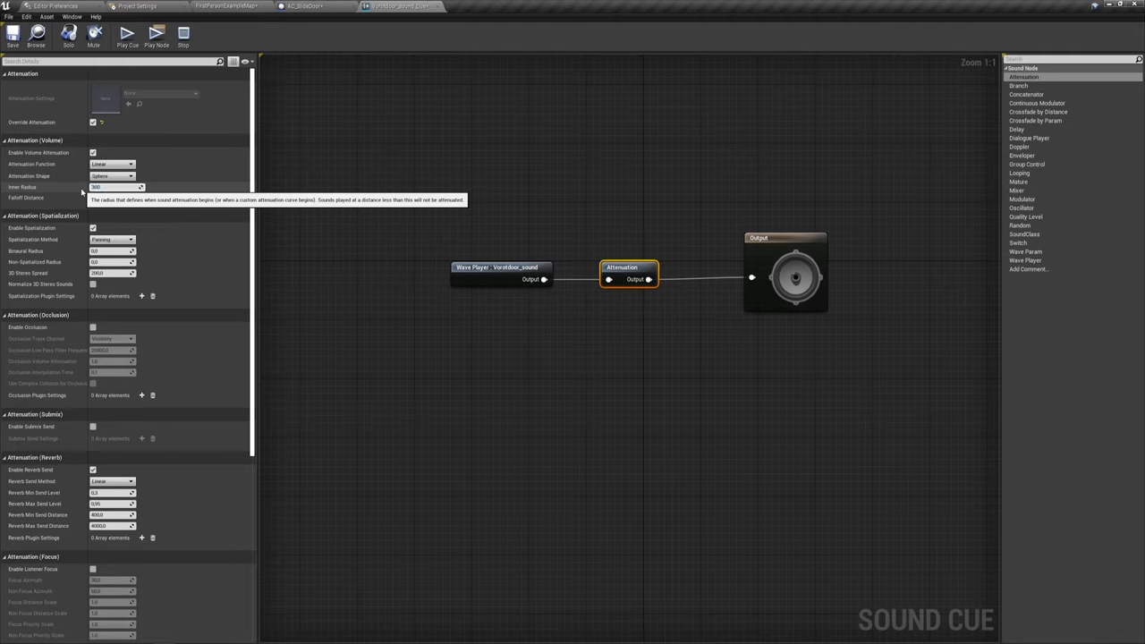
{"action": "left_click", "coordinate": [114, 198]}
{"action": "type", "text": "2200"}
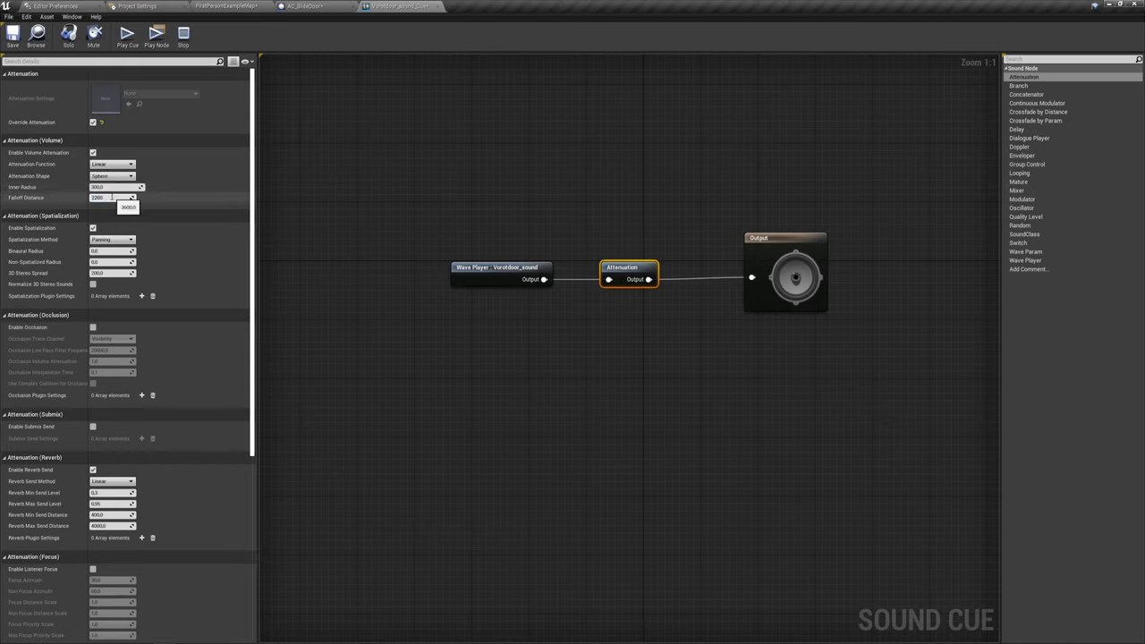
{"action": "key", "text": "Return"}
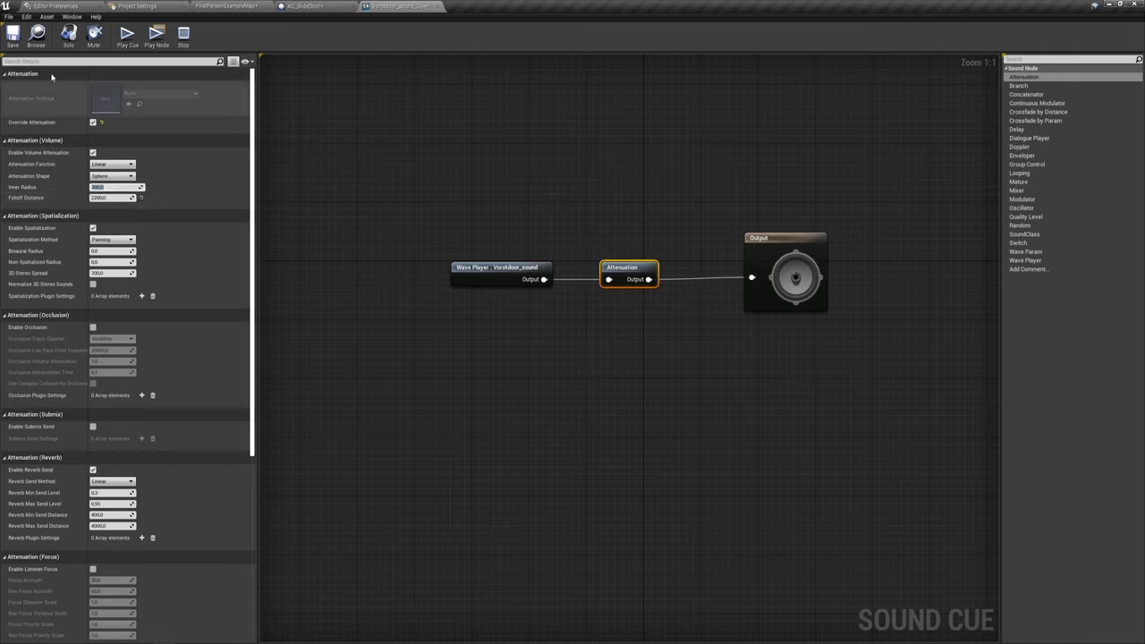
{"action": "left_click", "coordinate": [13, 36]}
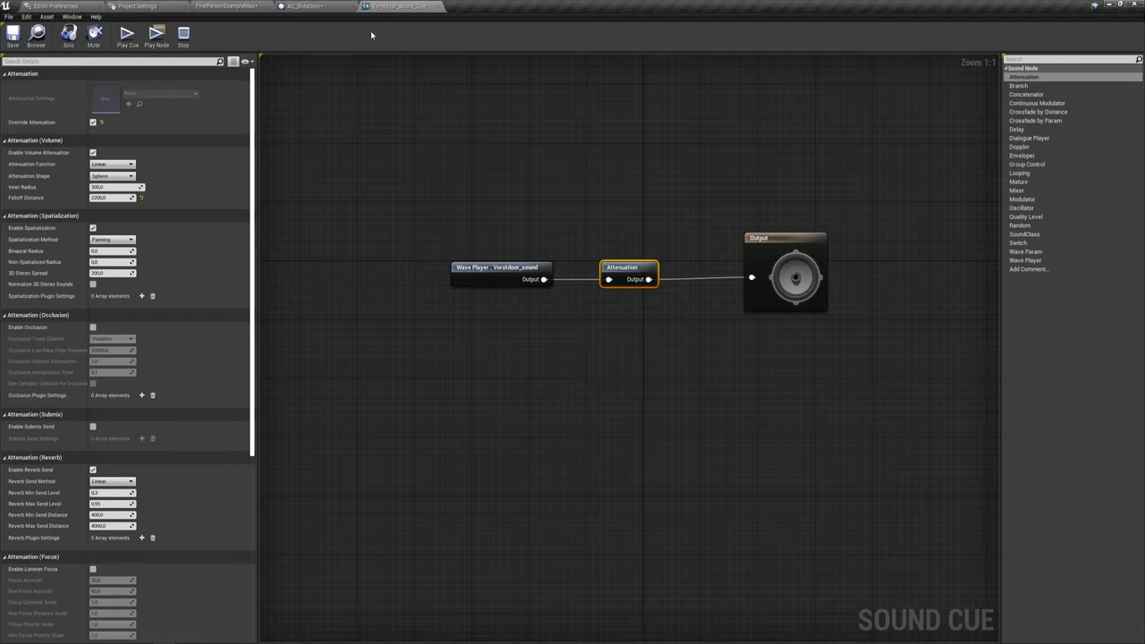
- Assign Vorotdoor_sound_Cue as the Sound of both Play Sound at Location nodes and compile AC_SlideDoor
{"action": "left_click", "coordinate": [317, 5]}
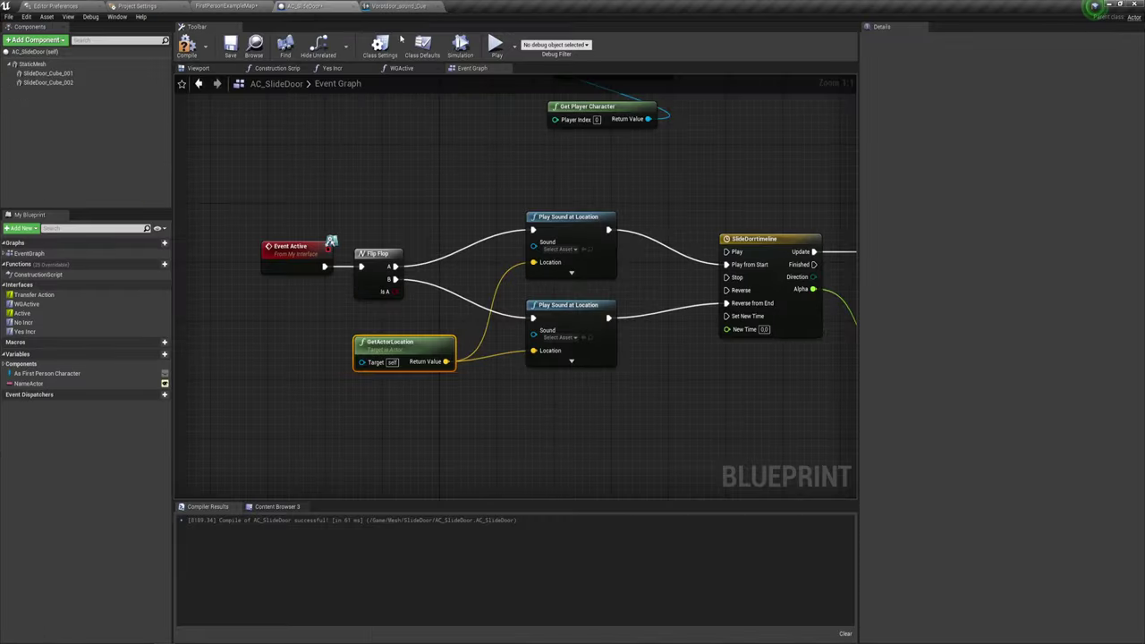
{"action": "left_click", "coordinate": [571, 249]}
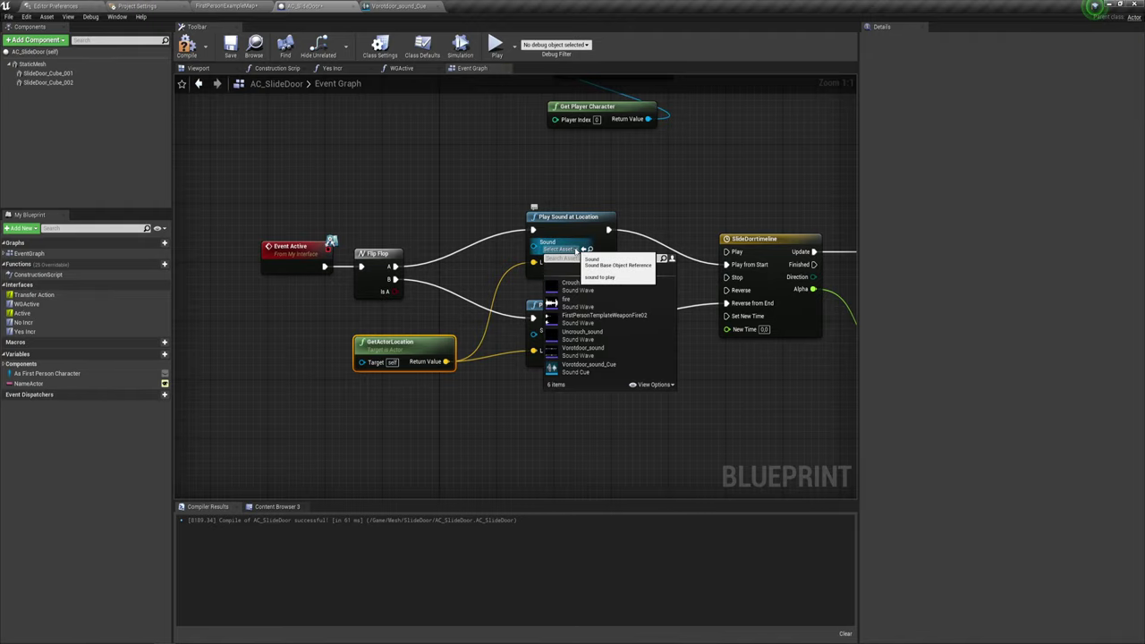
{"action": "left_click", "coordinate": [575, 369]}
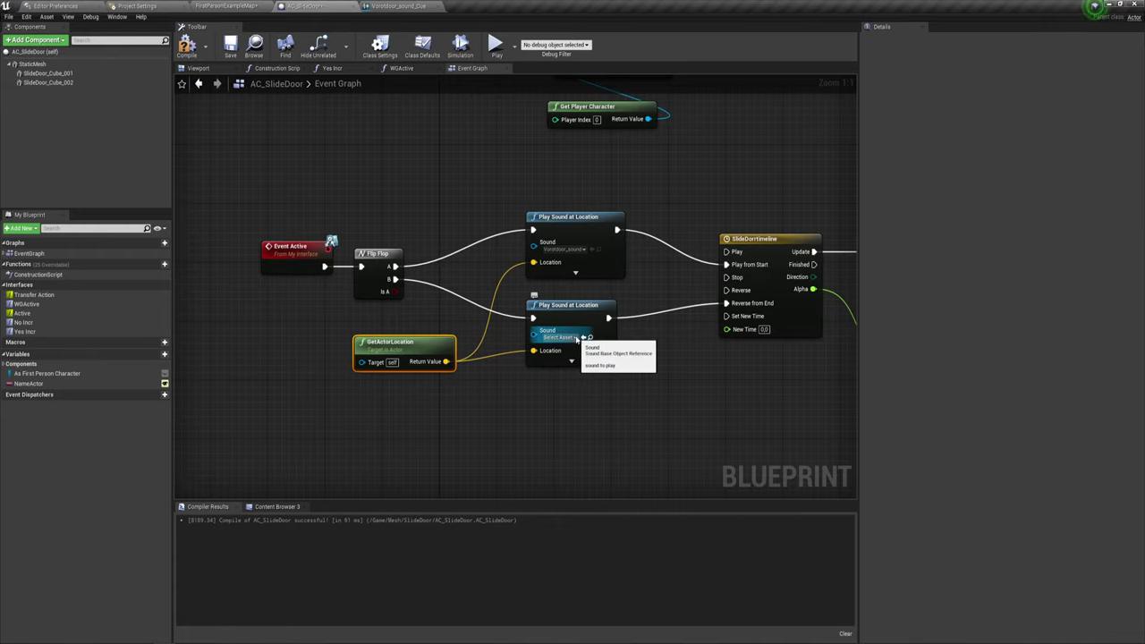
{"action": "left_click", "coordinate": [571, 337]}
{"action": "left_click", "coordinate": [575, 454]}
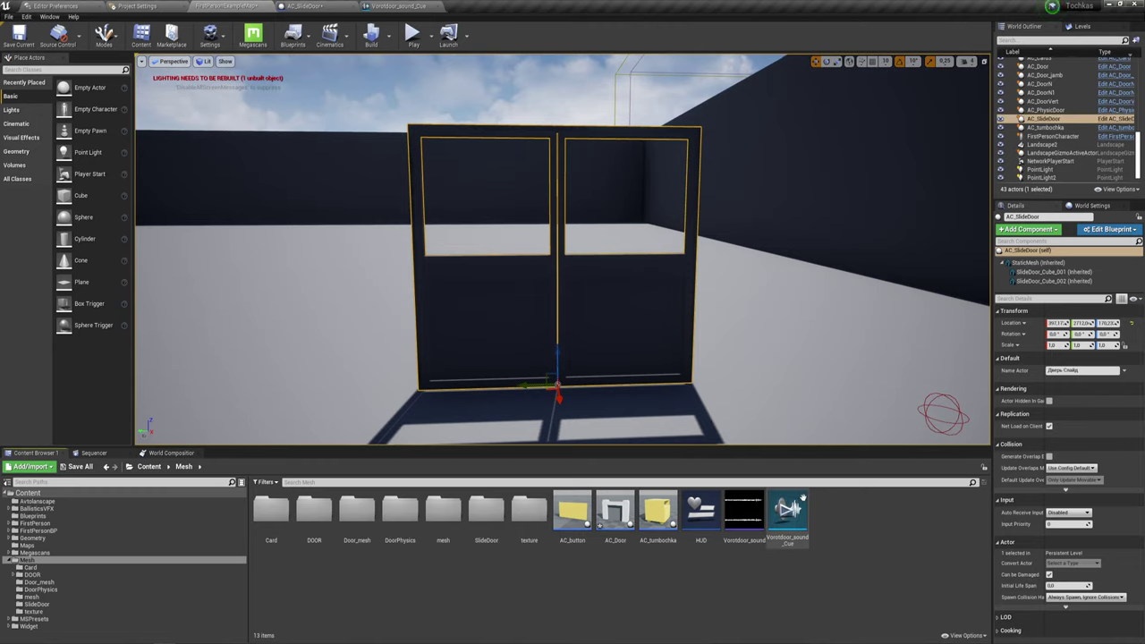
{"action": "left_click", "coordinate": [786, 517]}
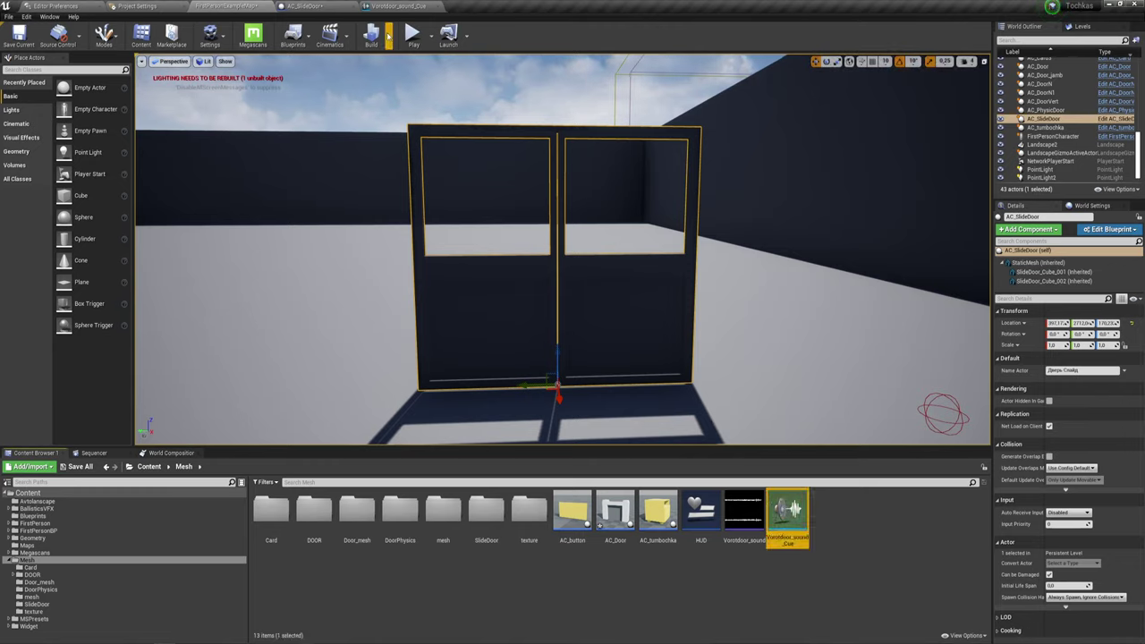
{"action": "left_click", "coordinate": [325, 9]}
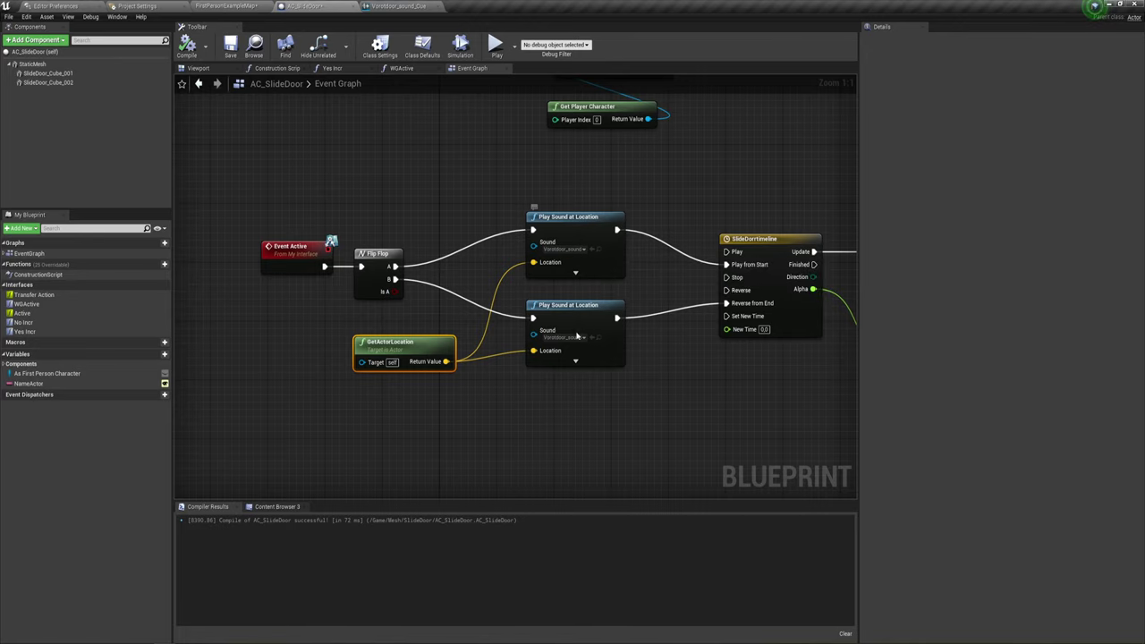
{"action": "left_click", "coordinate": [187, 52]}
{"action": "left_click", "coordinate": [495, 46]}
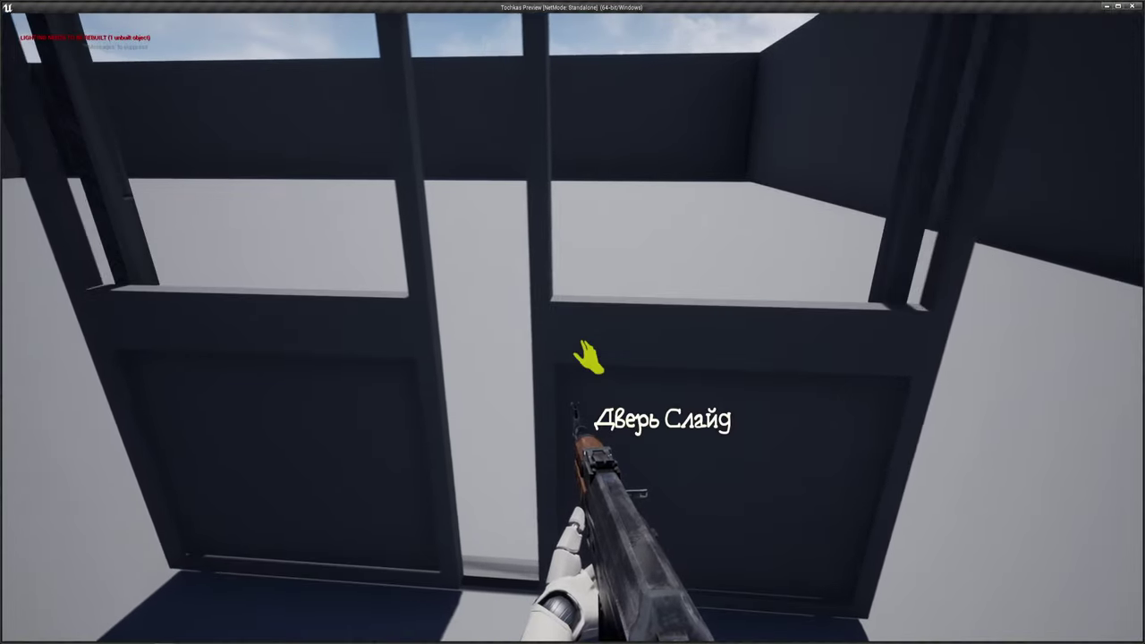
{"action": "key", "text": "e"}
{"action": "key", "text": "s"}
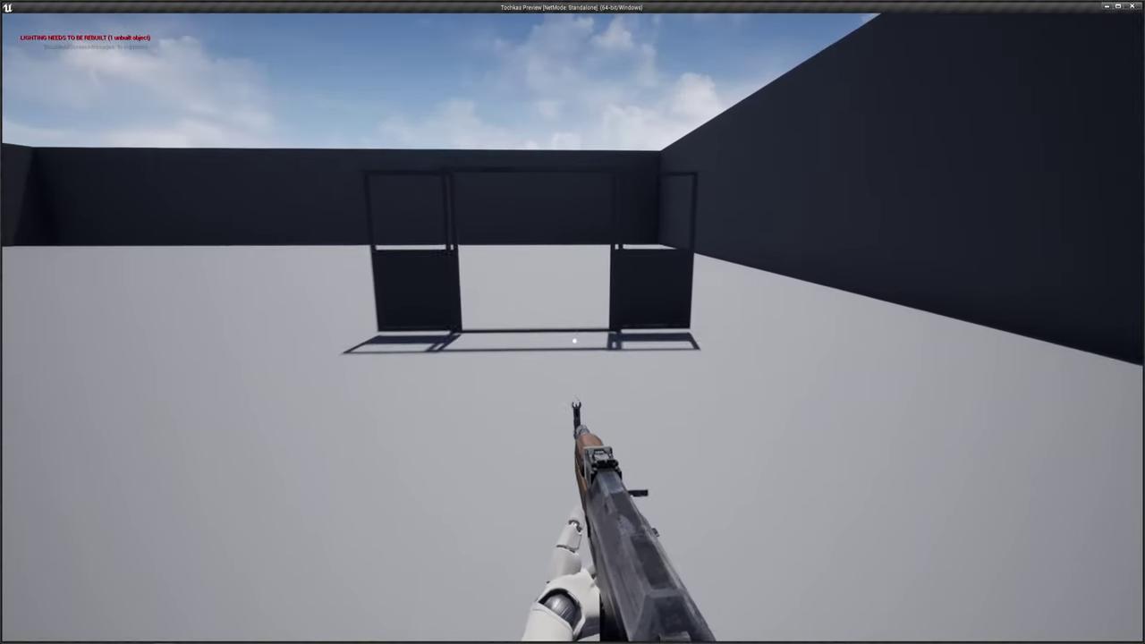
{"action": "key", "text": "s"}
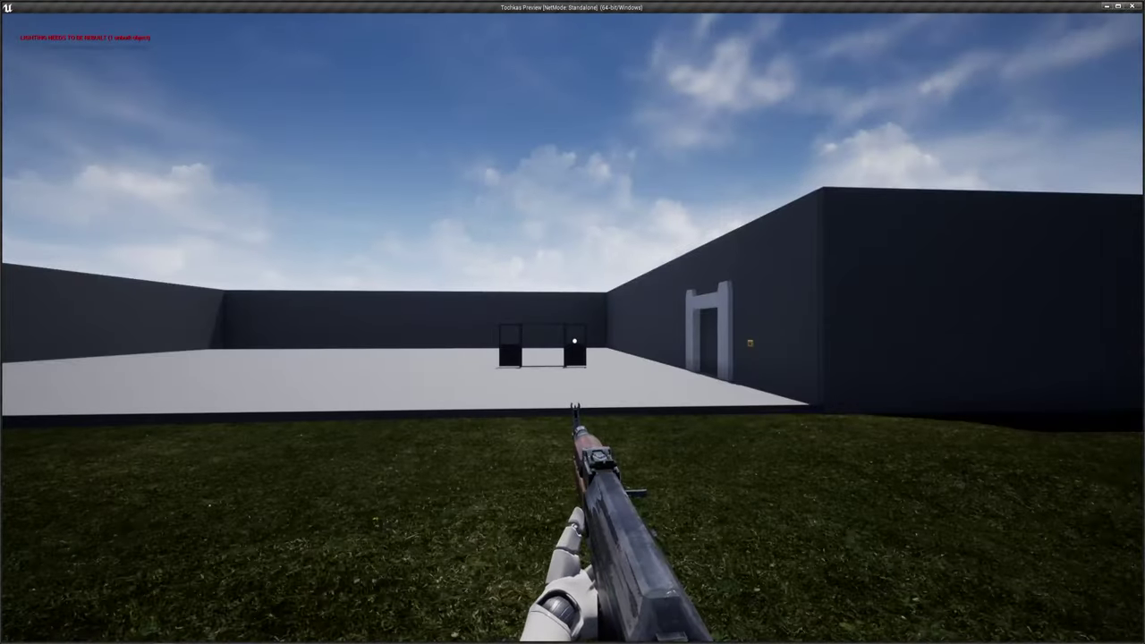
{"action": "key", "text": "w"}
{"action": "key", "text": "w"}
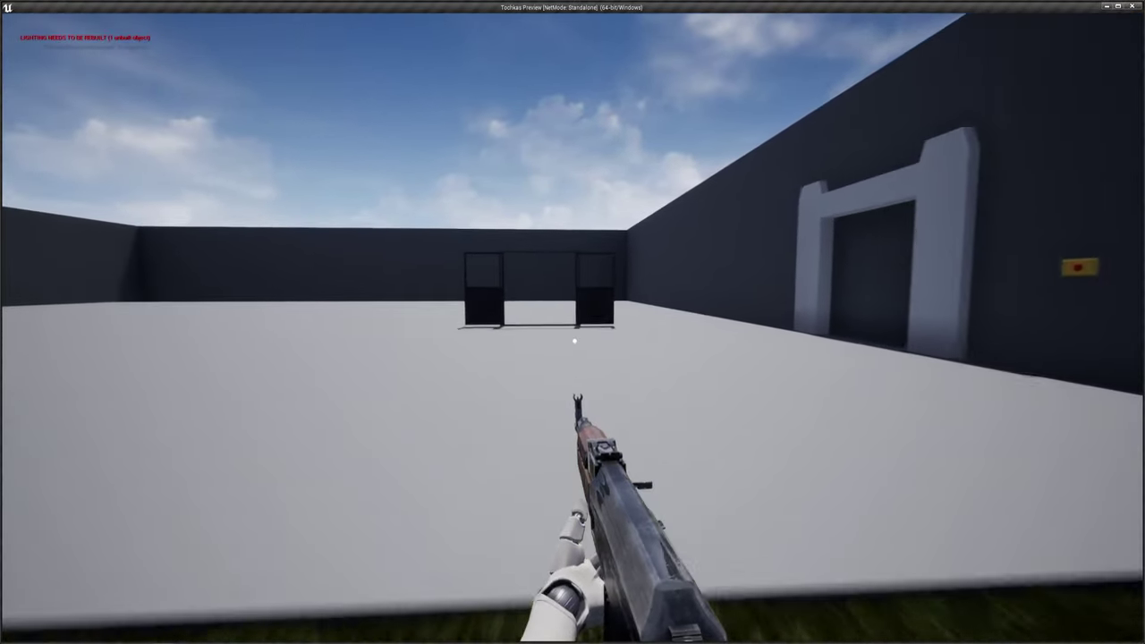
{"action": "key", "text": "w"}
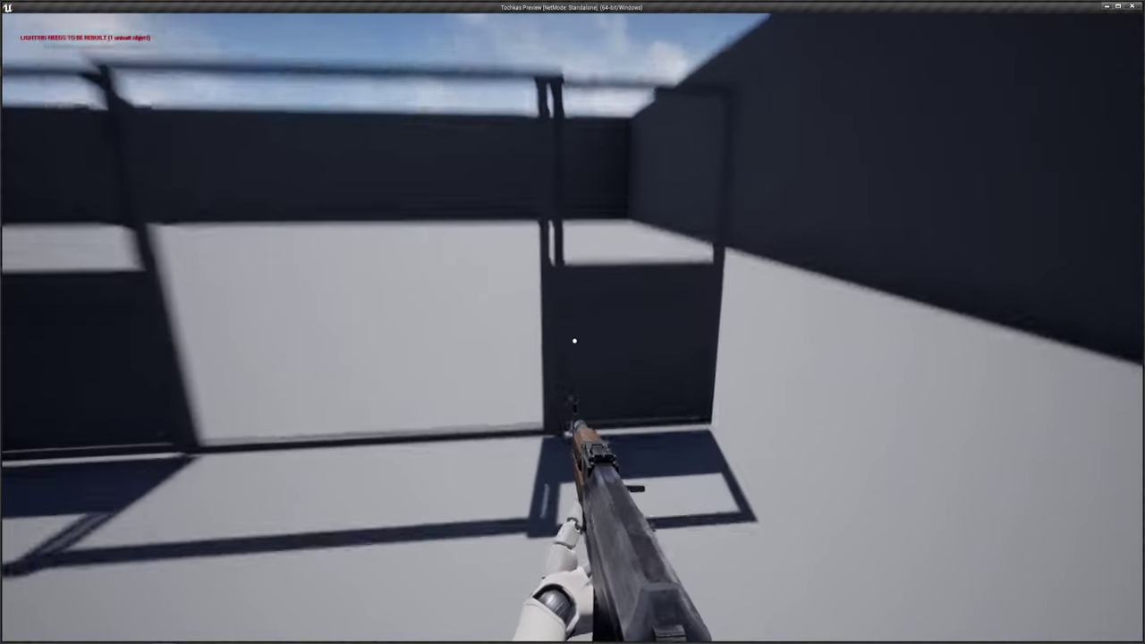
{"action": "key", "text": "w"}
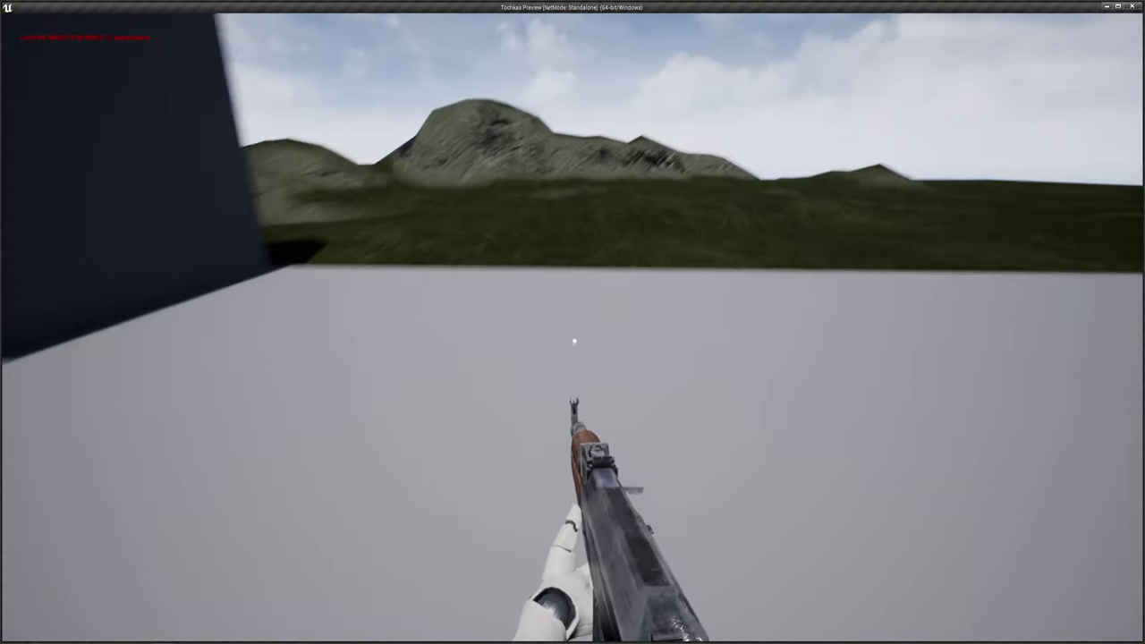
{"action": "key", "text": "w"}
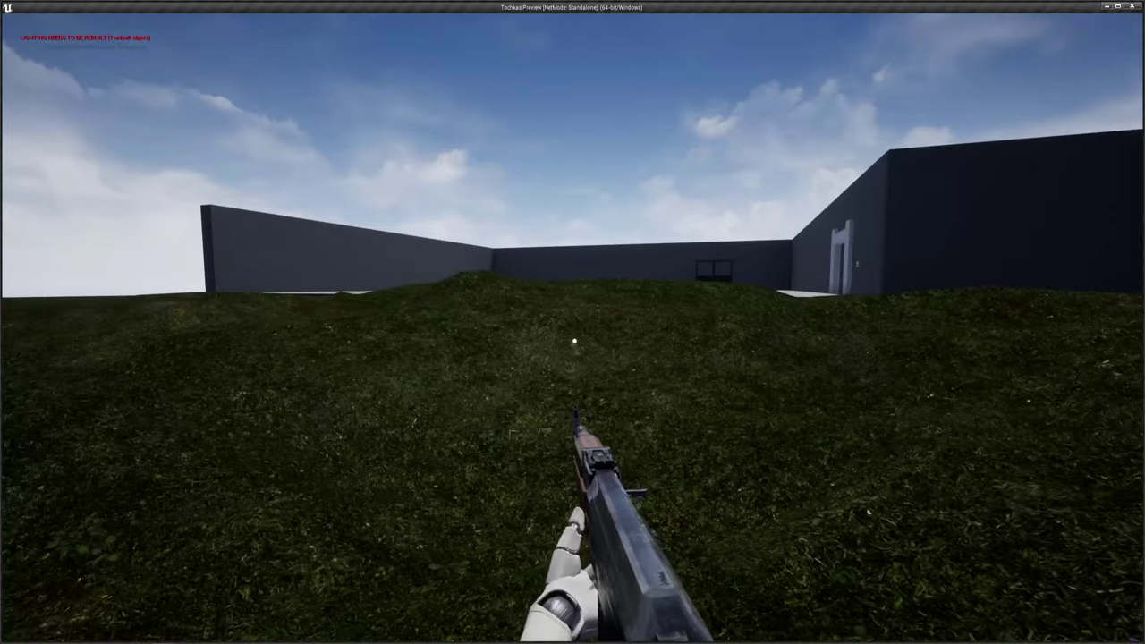
{"action": "key", "text": "w"}
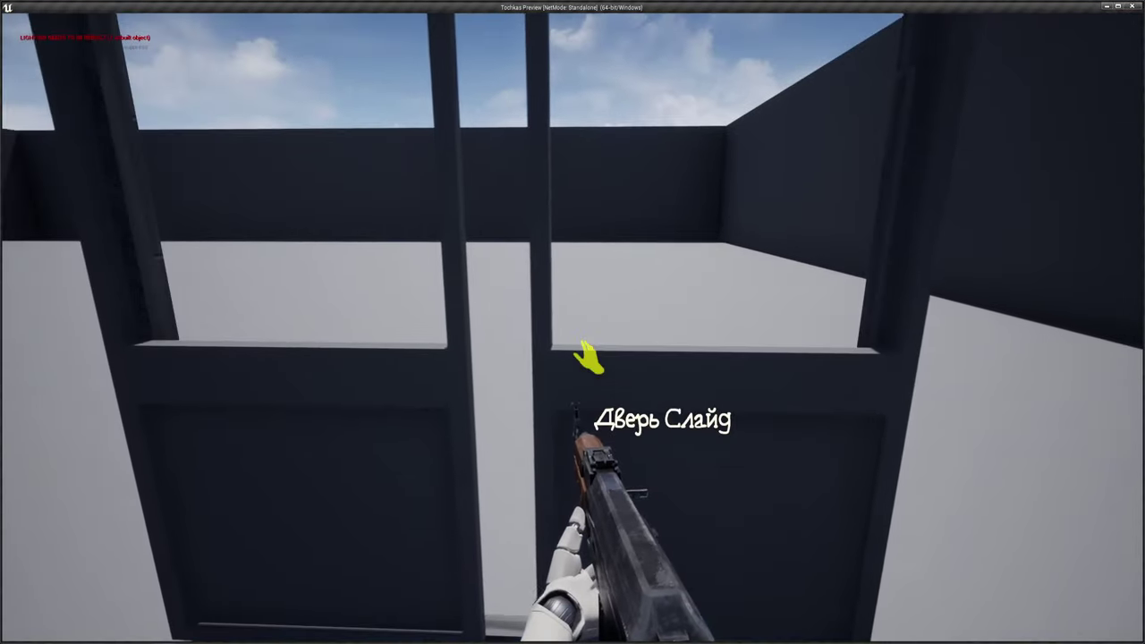
{"action": "key", "text": "s"}
{"action": "key", "text": "s"}
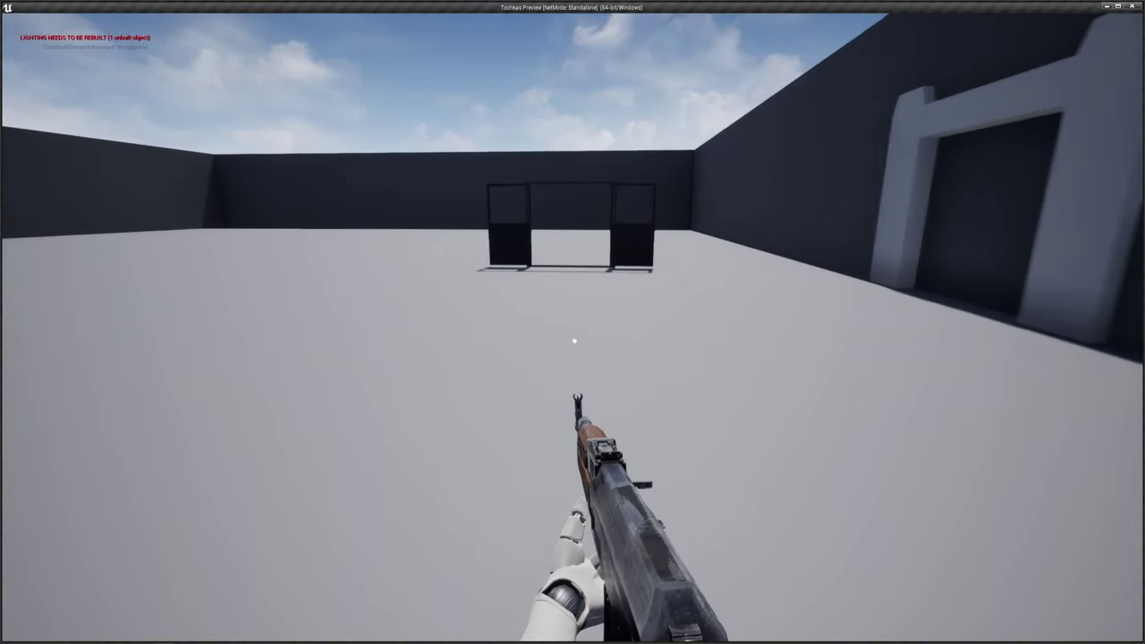
{"action": "key", "text": "w"}
{"action": "key", "text": "w"}
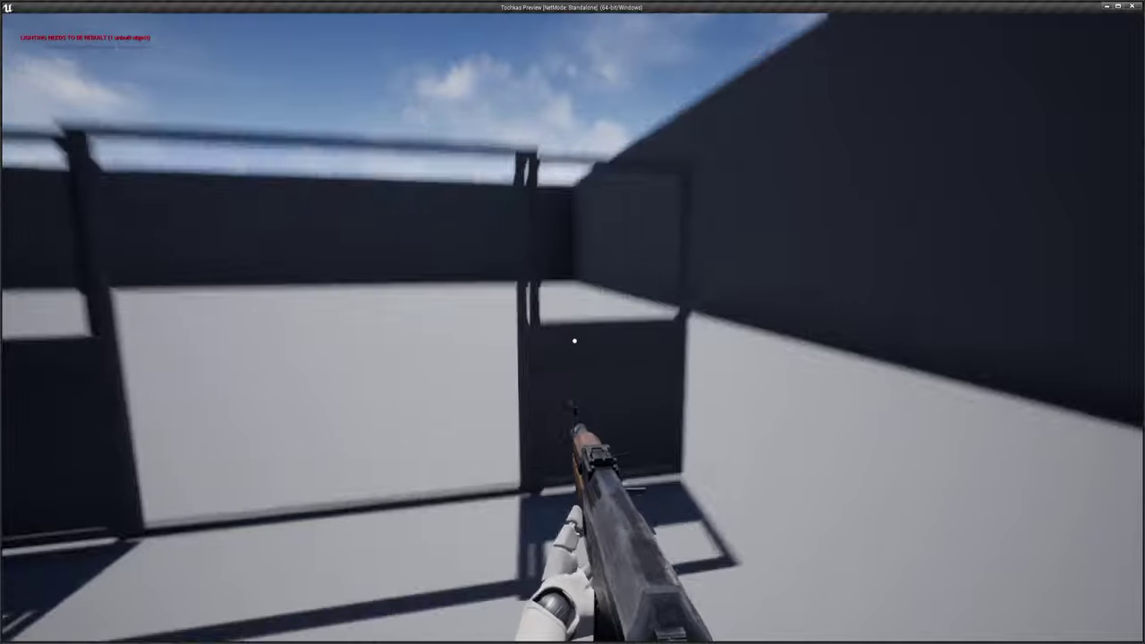
{"action": "key", "text": "d"}
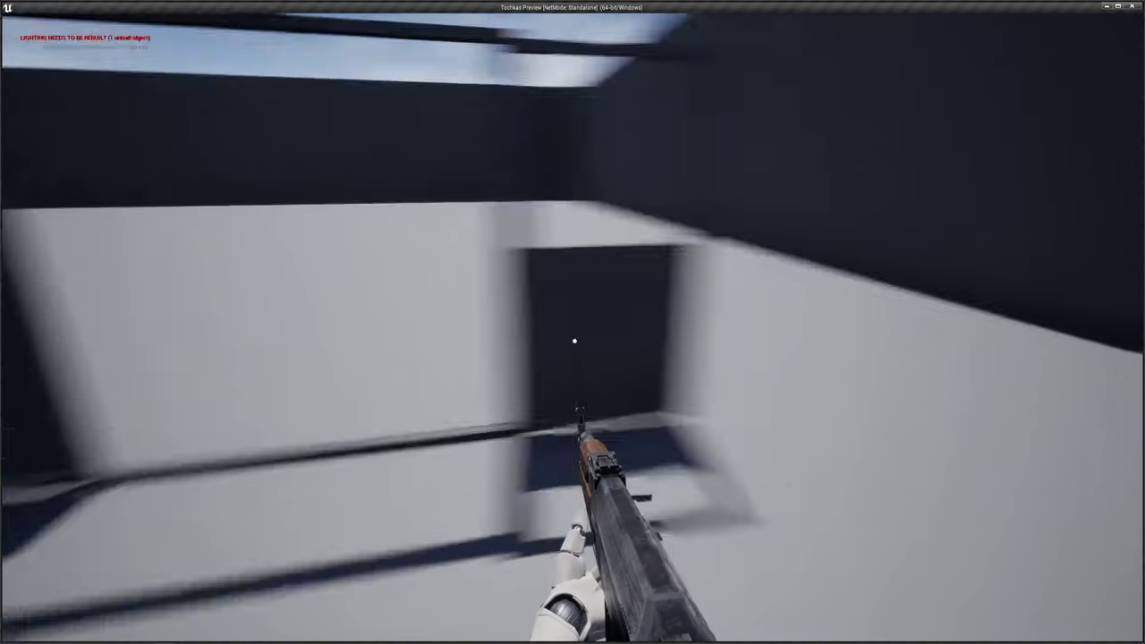
{"action": "key", "text": "w"}
{"action": "key", "text": "w"}
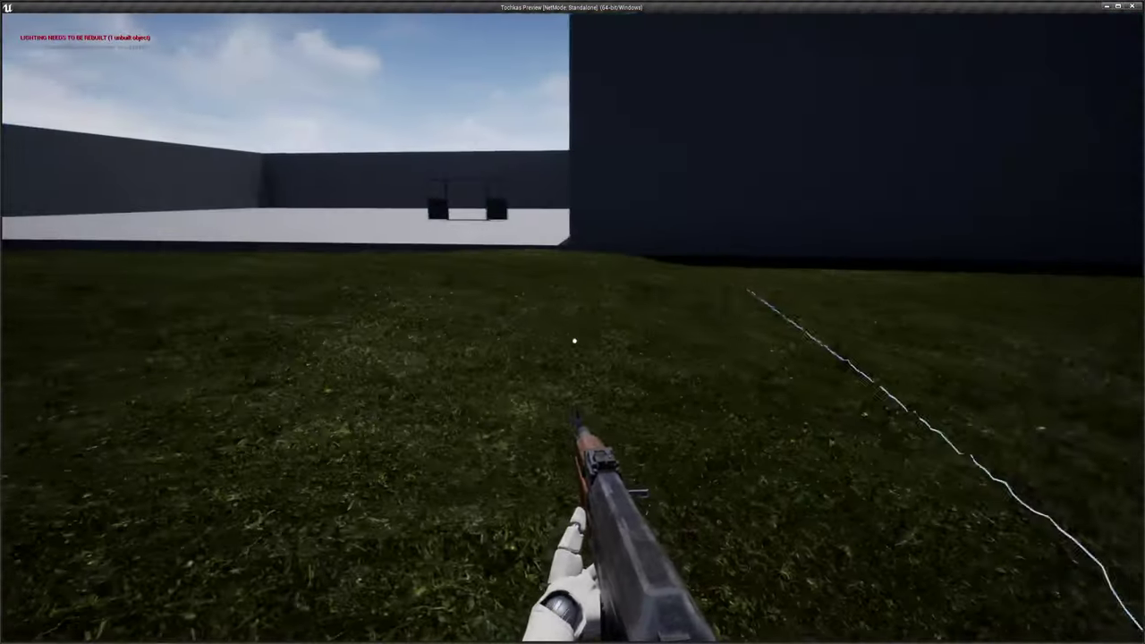
{"action": "key", "text": "w"}
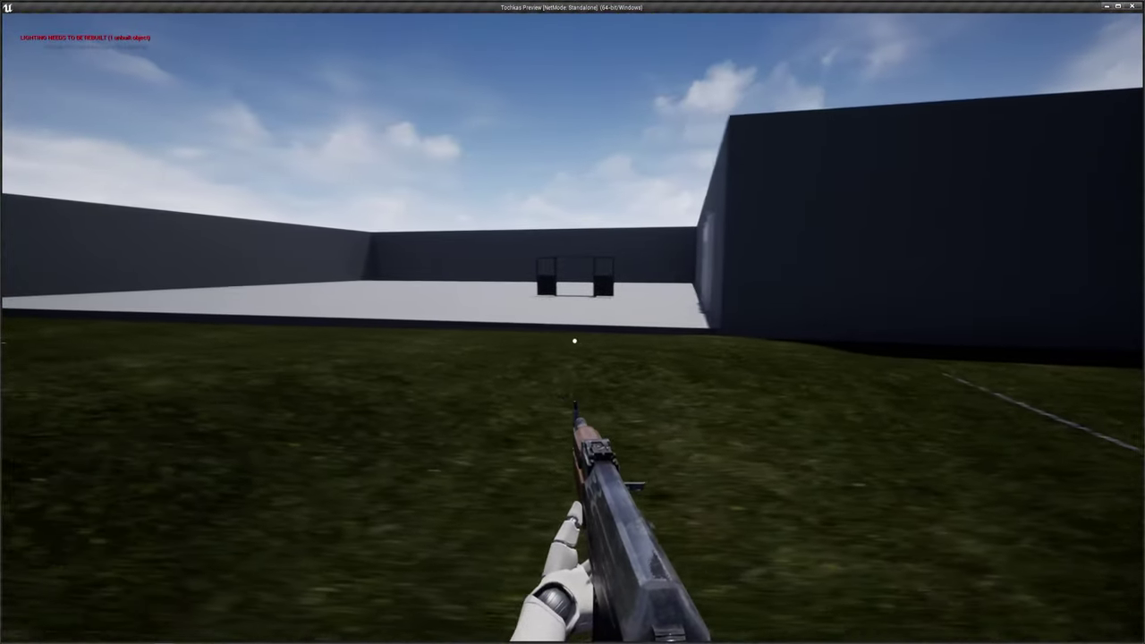
{"action": "key", "text": "w"}
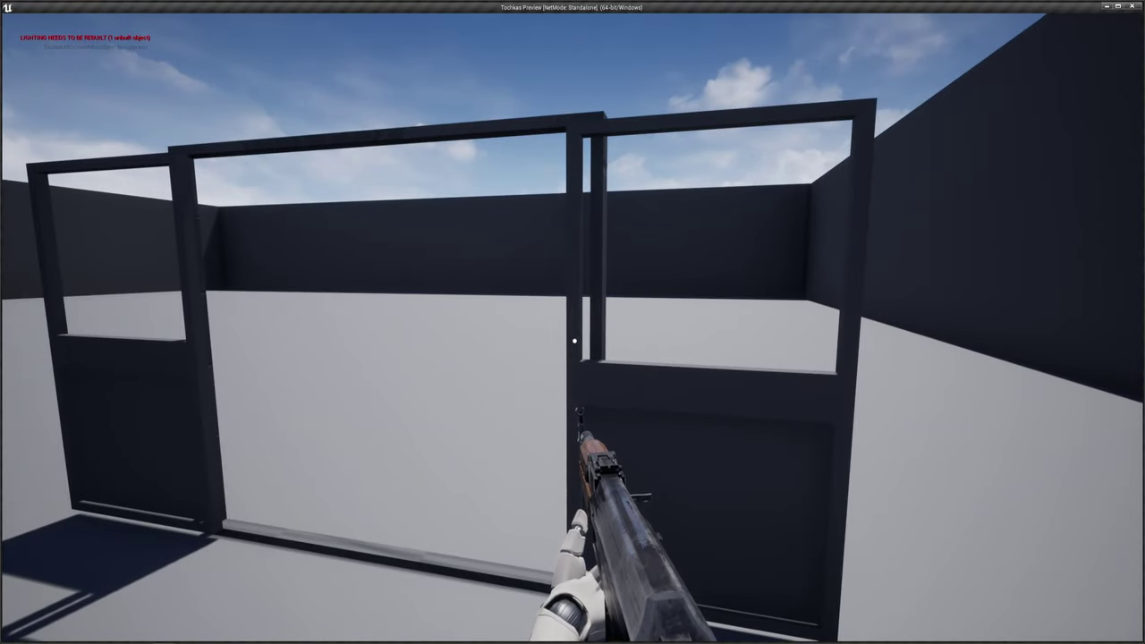
{"action": "key", "text": "Escape"}
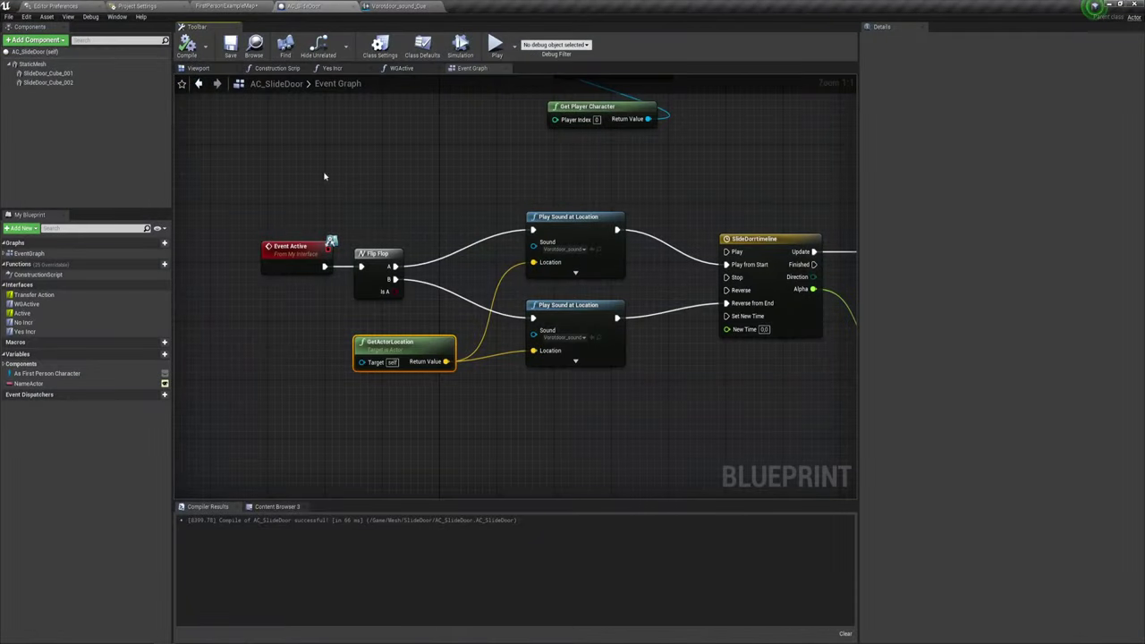
- Box-select both Play Sound at Location nodes and GetActorLocation, then delete them from the graph
{"action": "left_click_drag", "start_coordinate": [454, 191], "coordinate": [592, 401]}
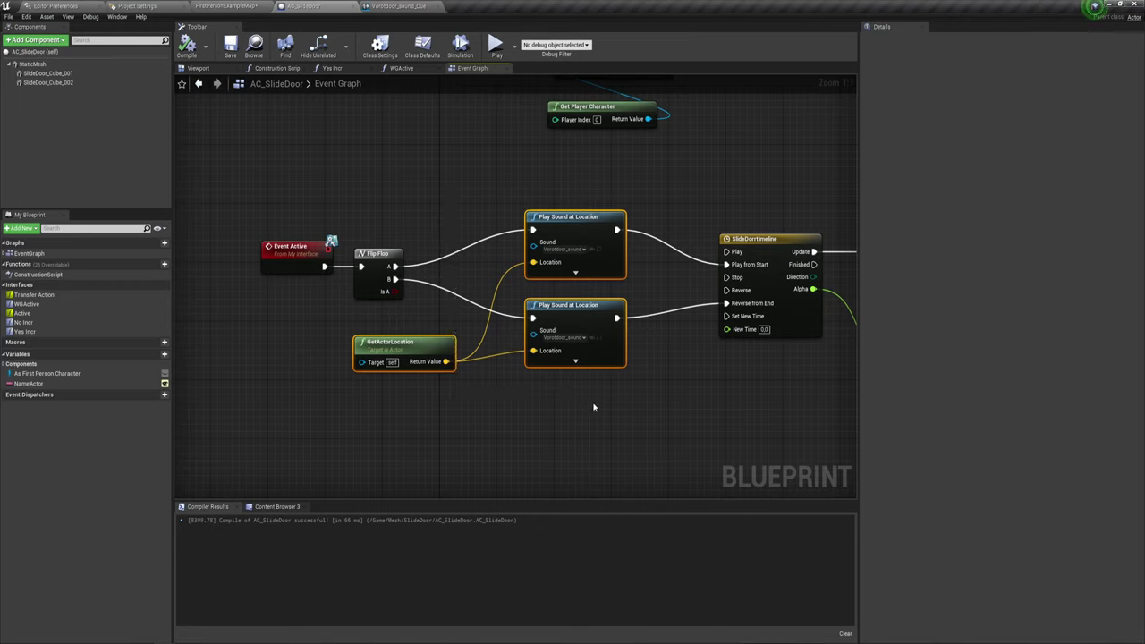
{"action": "left_click", "coordinate": [582, 386]}
{"action": "left_click_drag", "start_coordinate": [452, 376], "coordinate": [581, 216]}
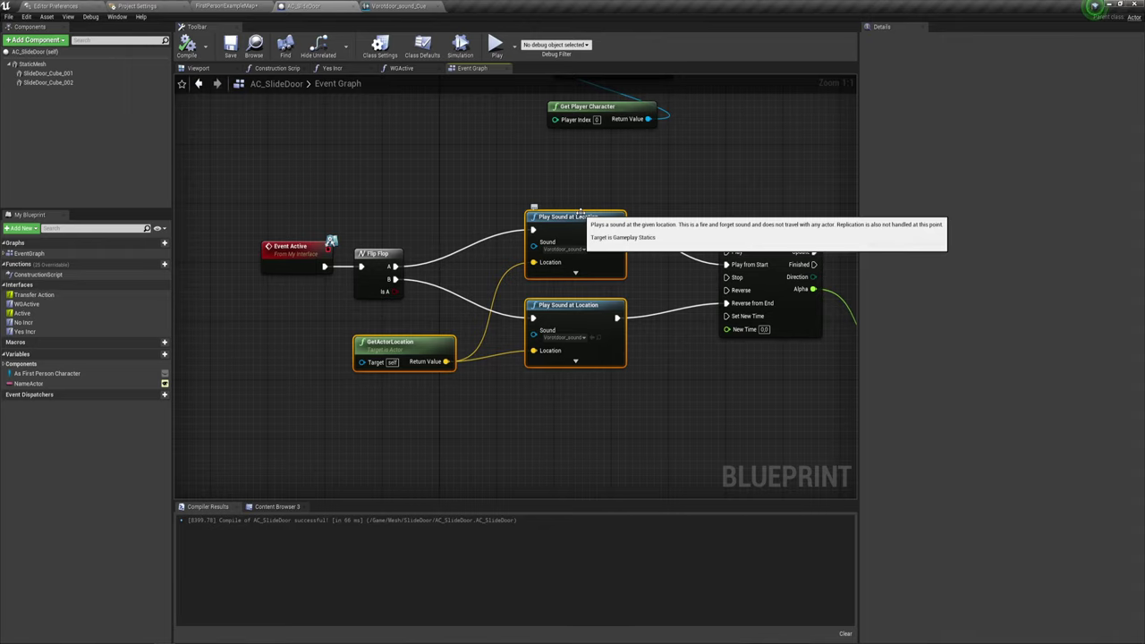
{"action": "left_click", "coordinate": [516, 195]}
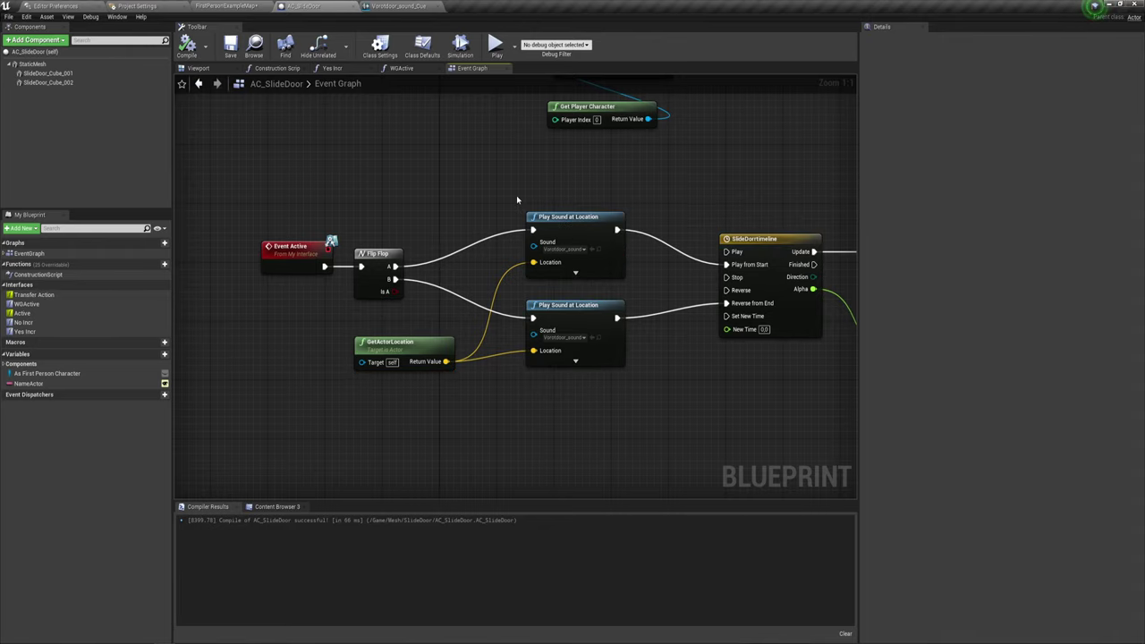
{"action": "left_click_drag", "start_coordinate": [441, 199], "coordinate": [593, 454]}
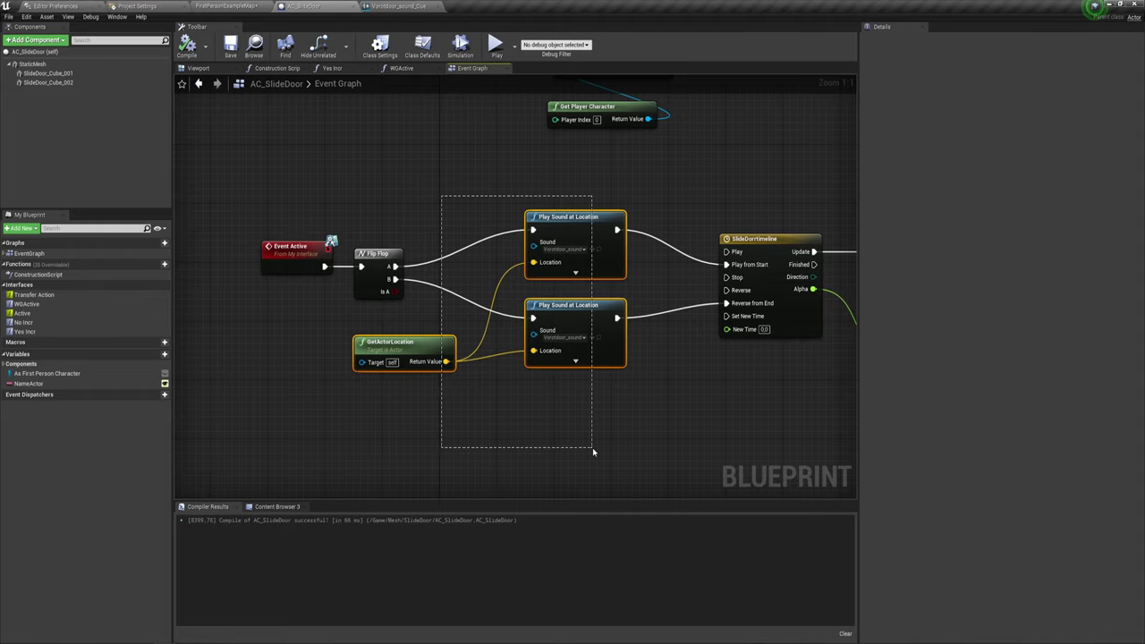
{"action": "key", "text": "Delete"}
- Add a Vorotdoor_sound_Cue audio component under StaticMesh, keep its default name, and select it
{"action": "left_click", "coordinate": [32, 64]}
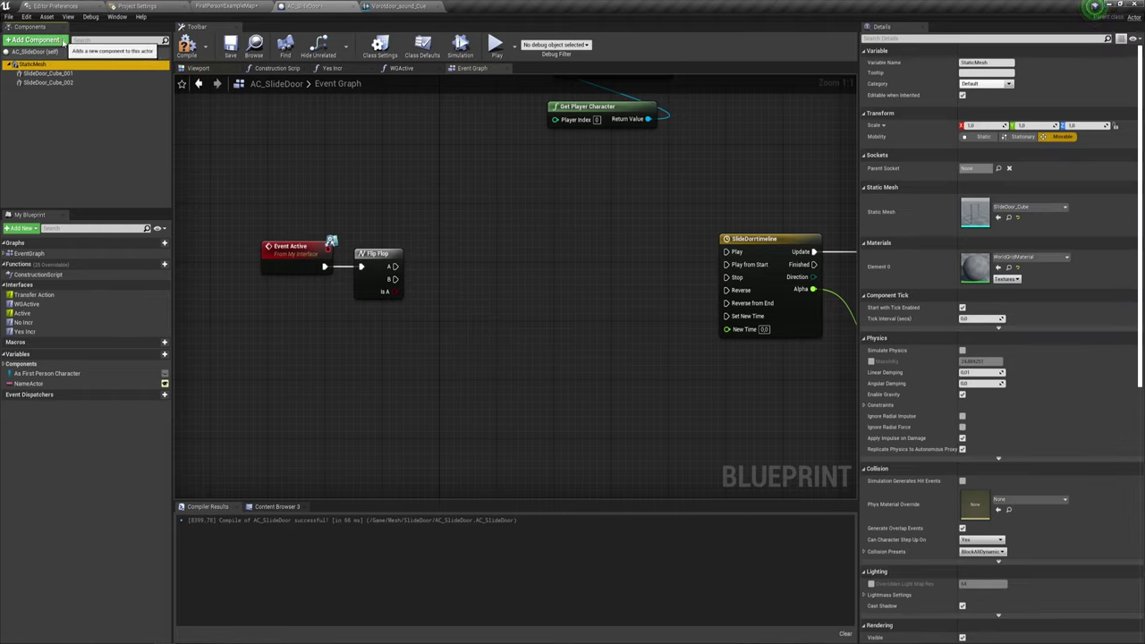
{"action": "left_click", "coordinate": [35, 41]}
{"action": "scroll", "coordinate": [39, 152], "scroll_direction": "down", "scroll_amount": 3}
{"action": "scroll", "coordinate": [39, 152], "scroll_direction": "down", "scroll_amount": 3}
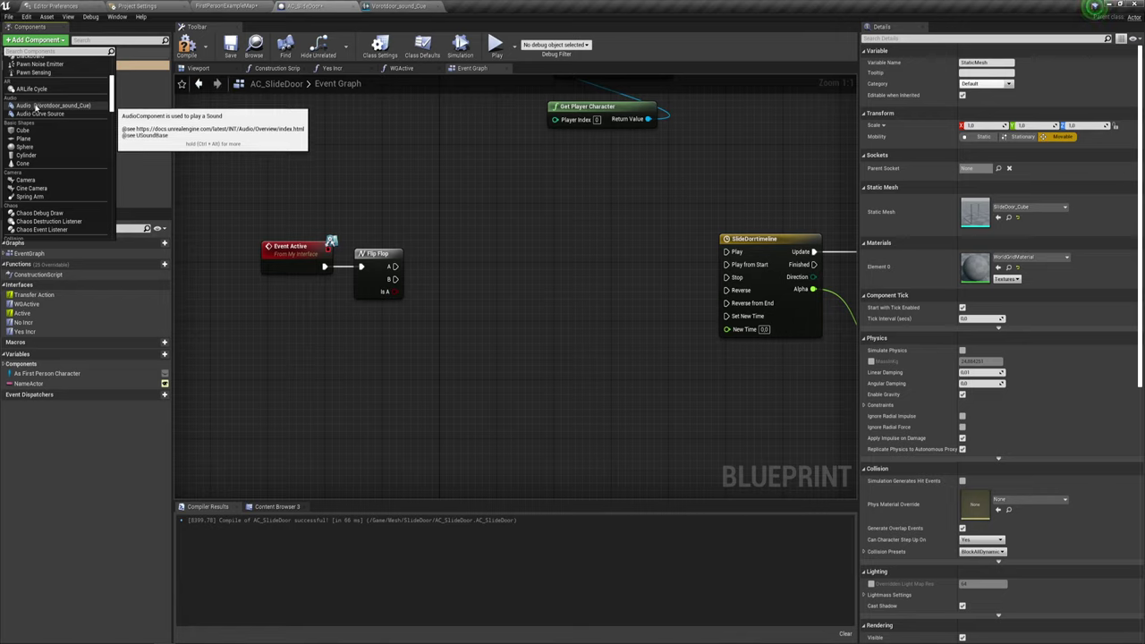
{"action": "left_click", "coordinate": [36, 106]}
{"action": "left_click", "coordinate": [76, 130]}
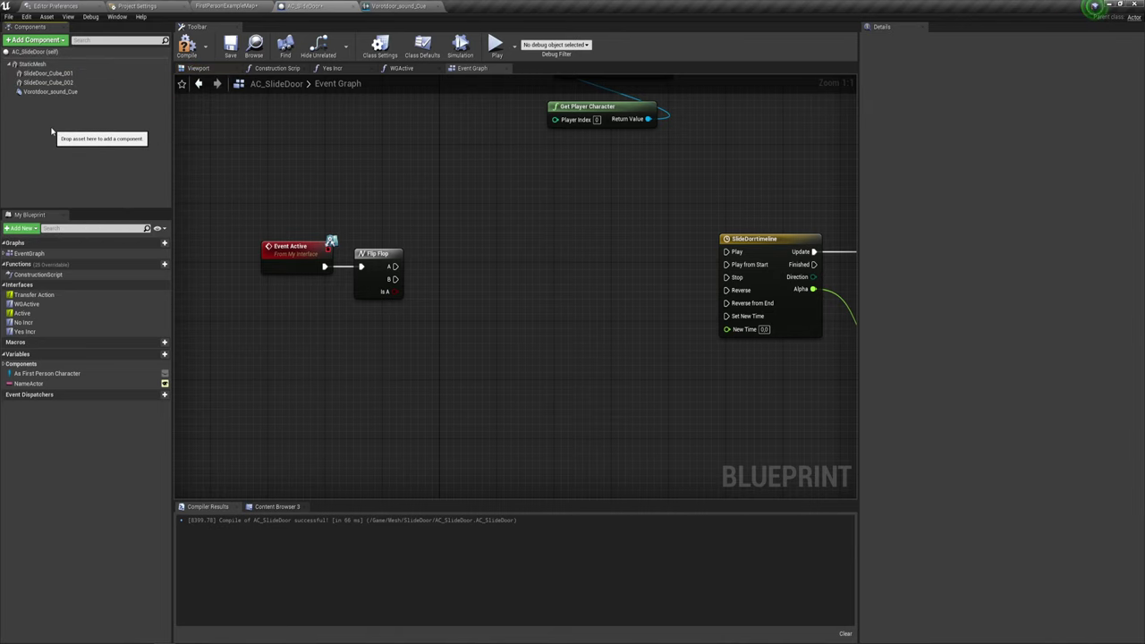
{"action": "left_click", "coordinate": [49, 93]}
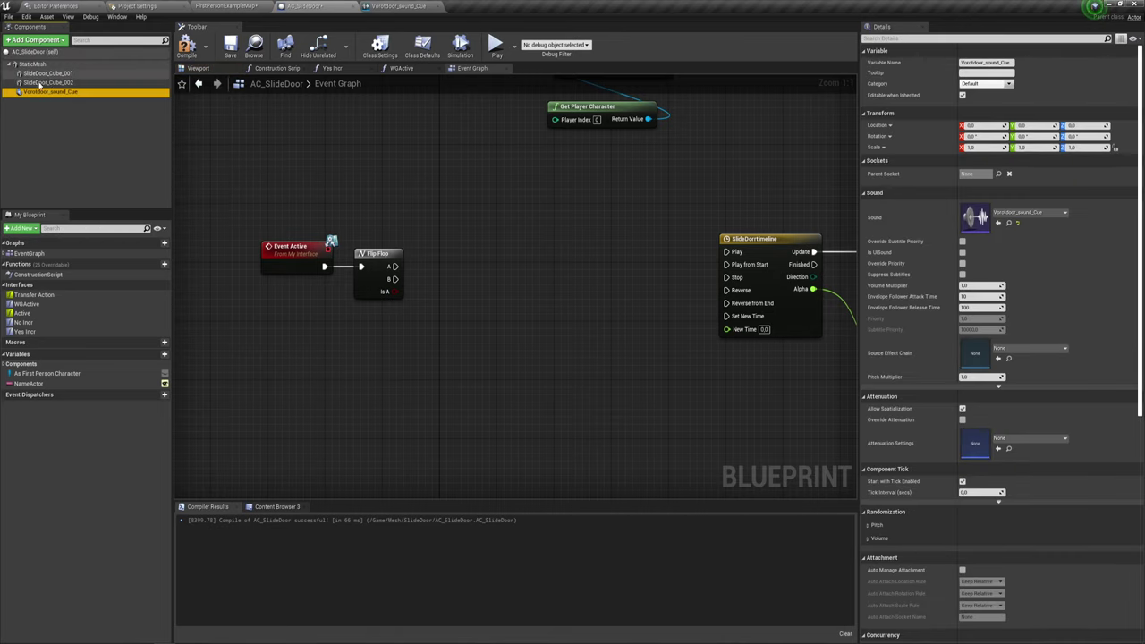
{"action": "left_click", "coordinate": [198, 68]}
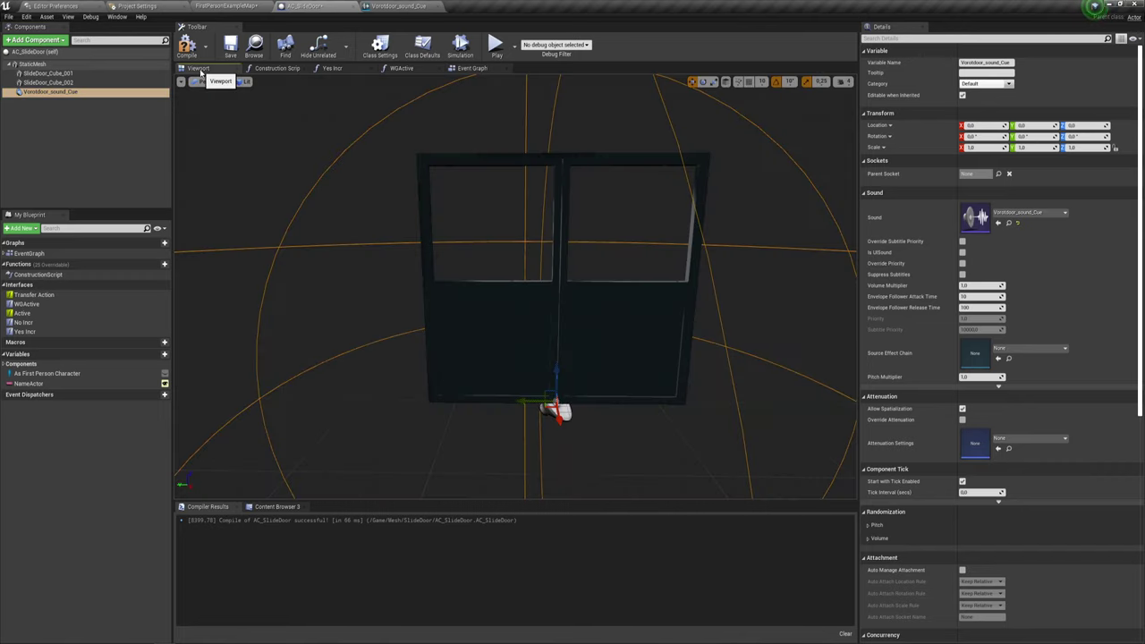
{"action": "left_click_drag", "start_coordinate": [530, 253], "coordinate": [530, 253]}
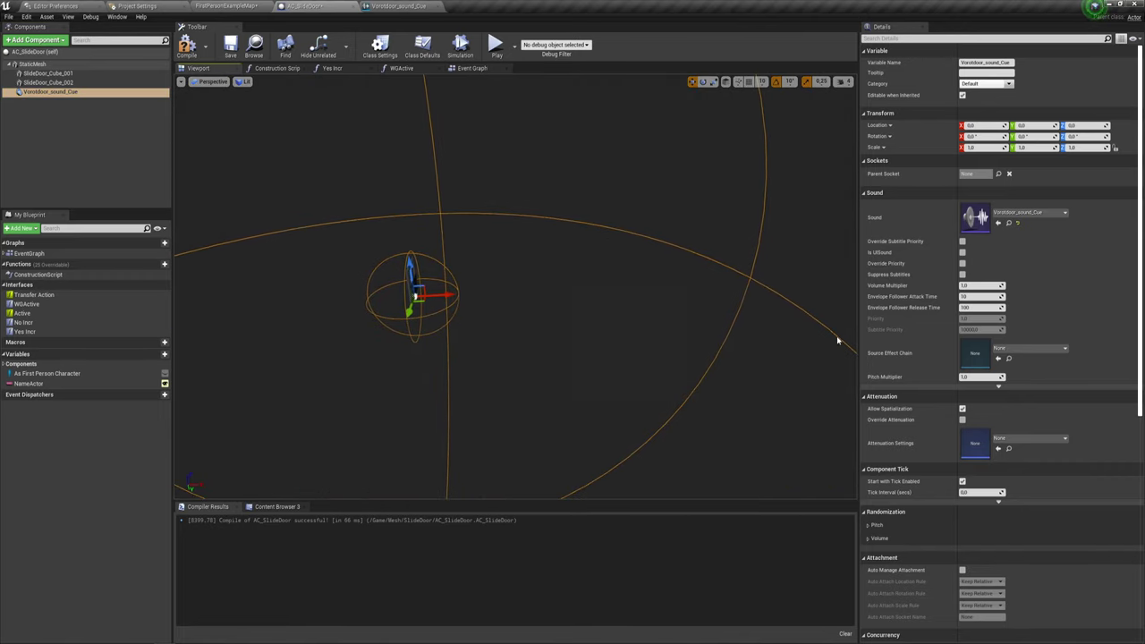
{"action": "left_click_drag", "start_coordinate": [626, 302], "coordinate": [626, 302]}
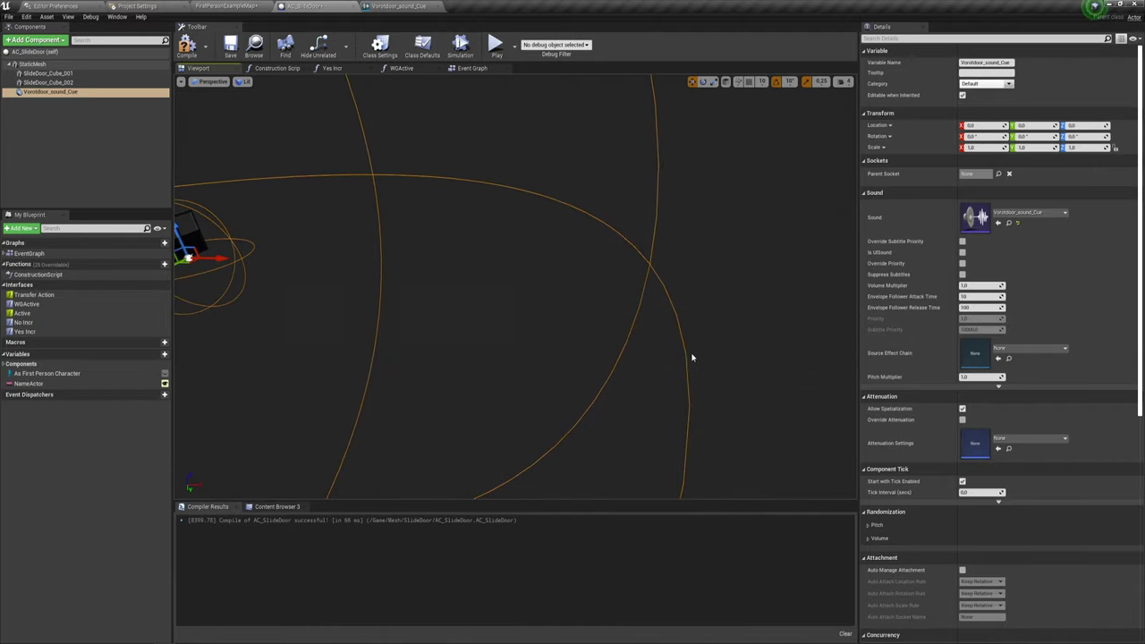
{"action": "scroll", "coordinate": [1053, 435], "scroll_direction": "down", "scroll_amount": 3}
{"action": "scroll", "coordinate": [1052, 436], "scroll_direction": "down", "scroll_amount": 3}
{"action": "scroll", "coordinate": [1050, 439], "scroll_direction": "down", "scroll_amount": 3}
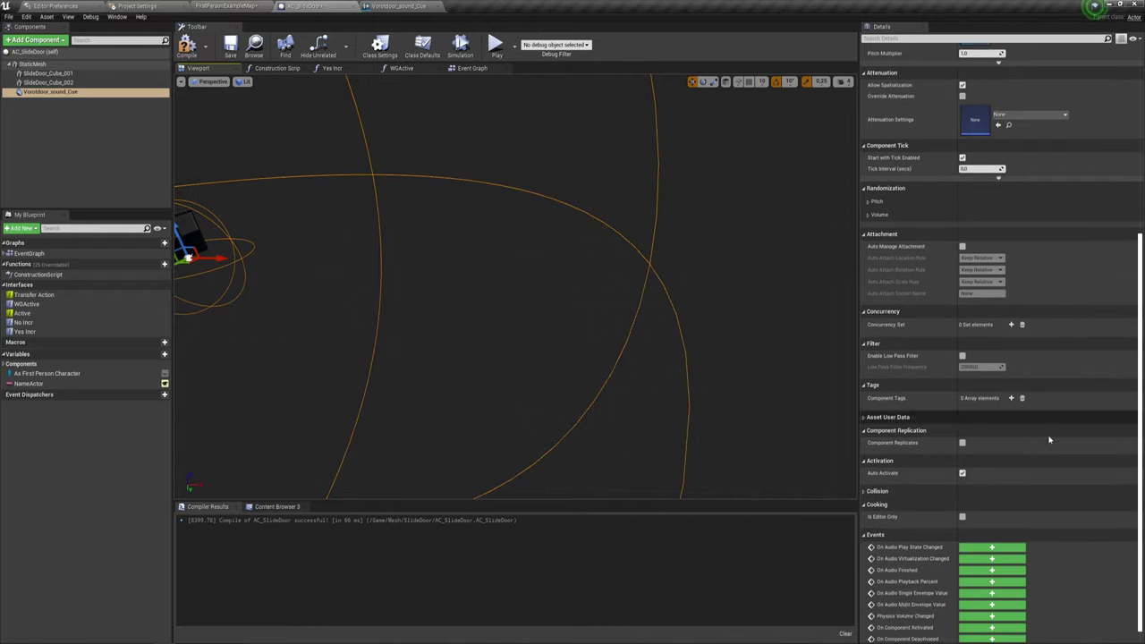
{"action": "scroll", "coordinate": [1049, 439], "scroll_direction": "up", "scroll_amount": 2}
{"action": "scroll", "coordinate": [984, 376], "scroll_direction": "up", "scroll_amount": 2}
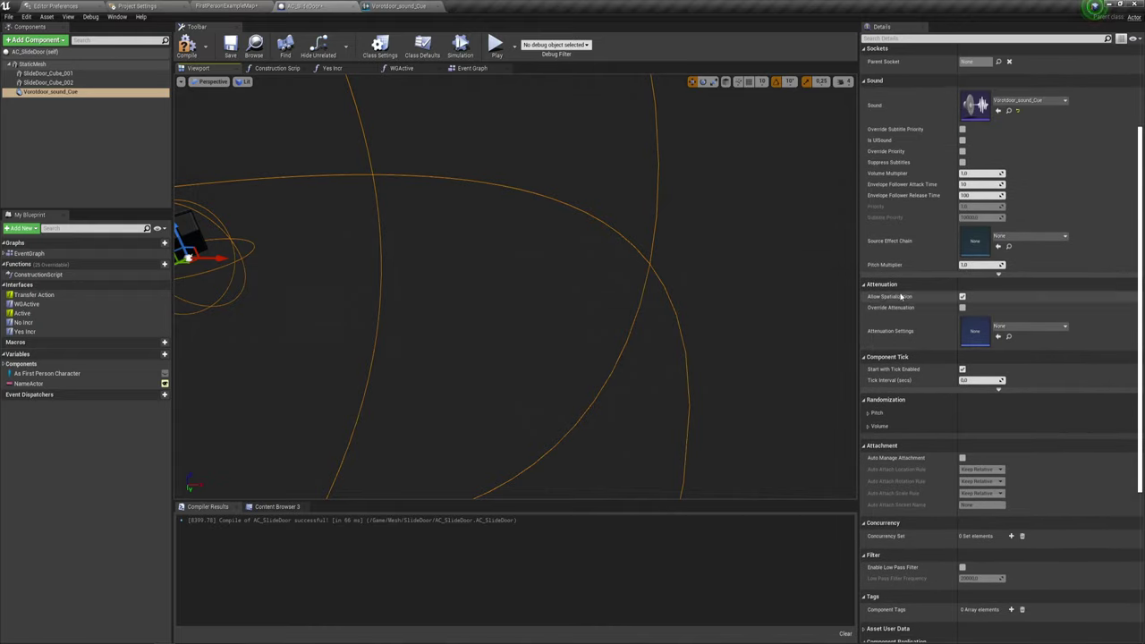
{"action": "left_click", "coordinate": [868, 426]}
{"action": "left_click", "coordinate": [867, 427]}
{"action": "left_click", "coordinate": [866, 413]}
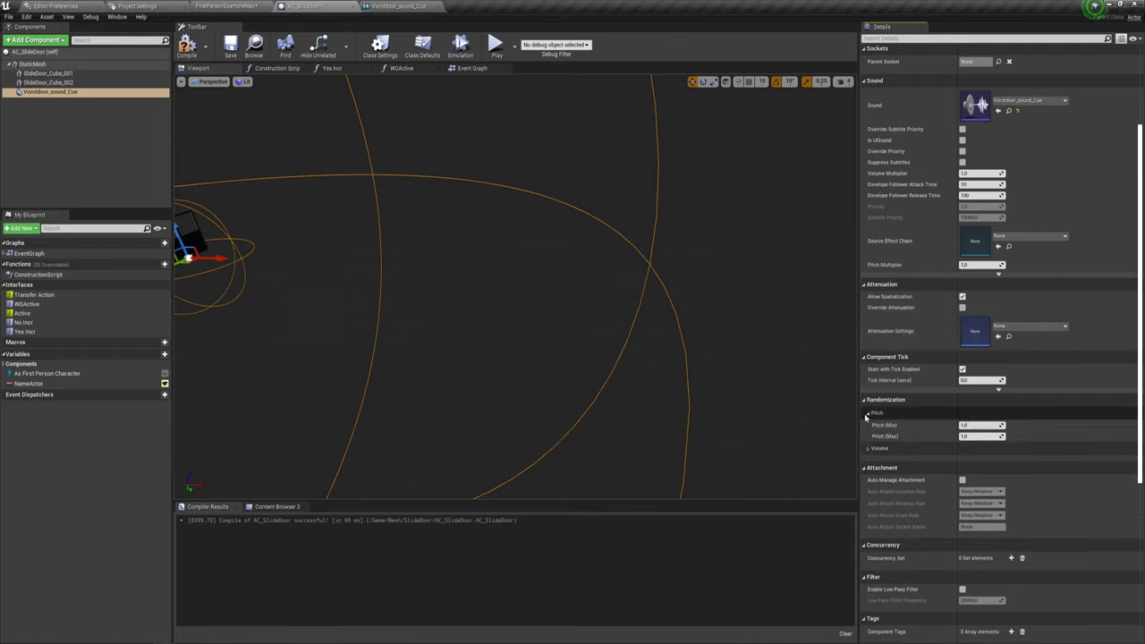
{"action": "left_click", "coordinate": [866, 413]}
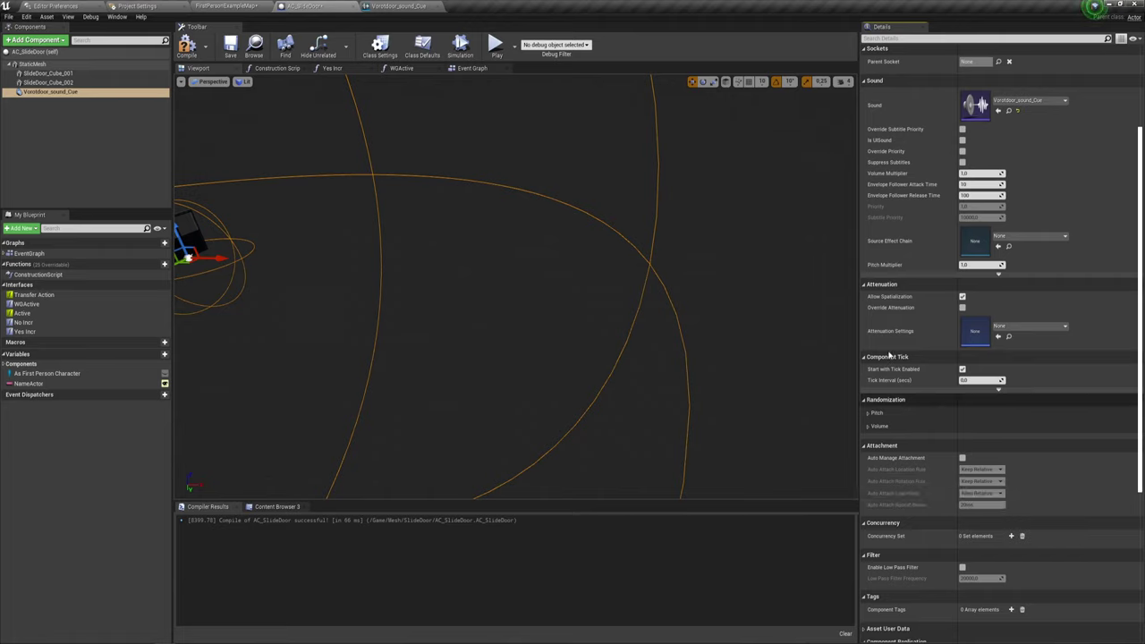
{"action": "scroll", "coordinate": [966, 287], "scroll_direction": "up", "scroll_amount": 3}
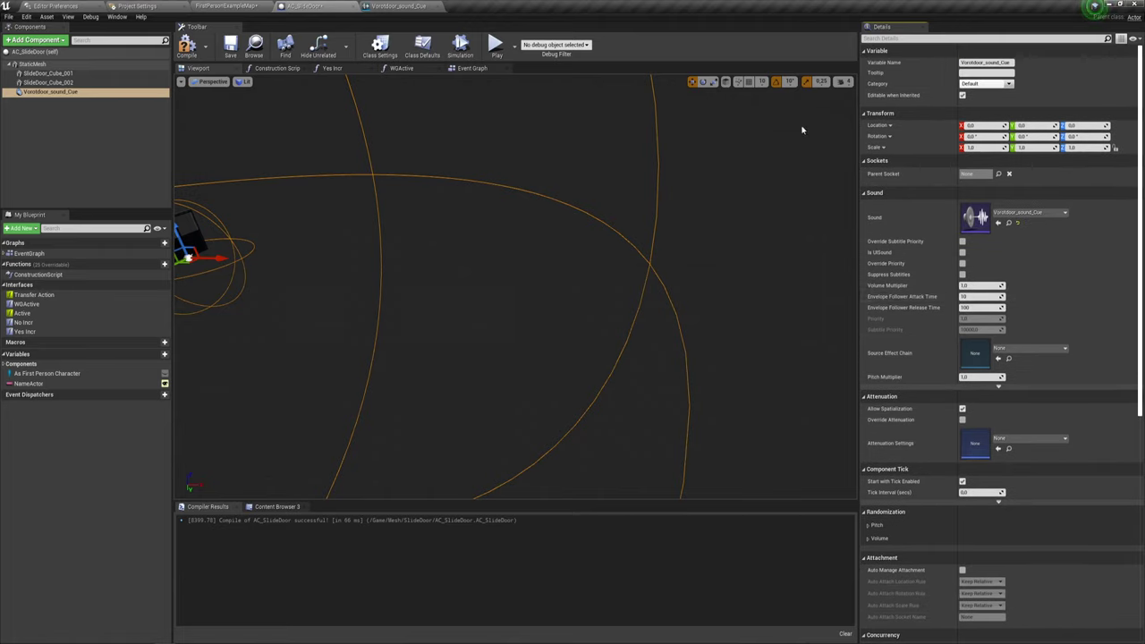
{"action": "left_click", "coordinate": [402, 6]}
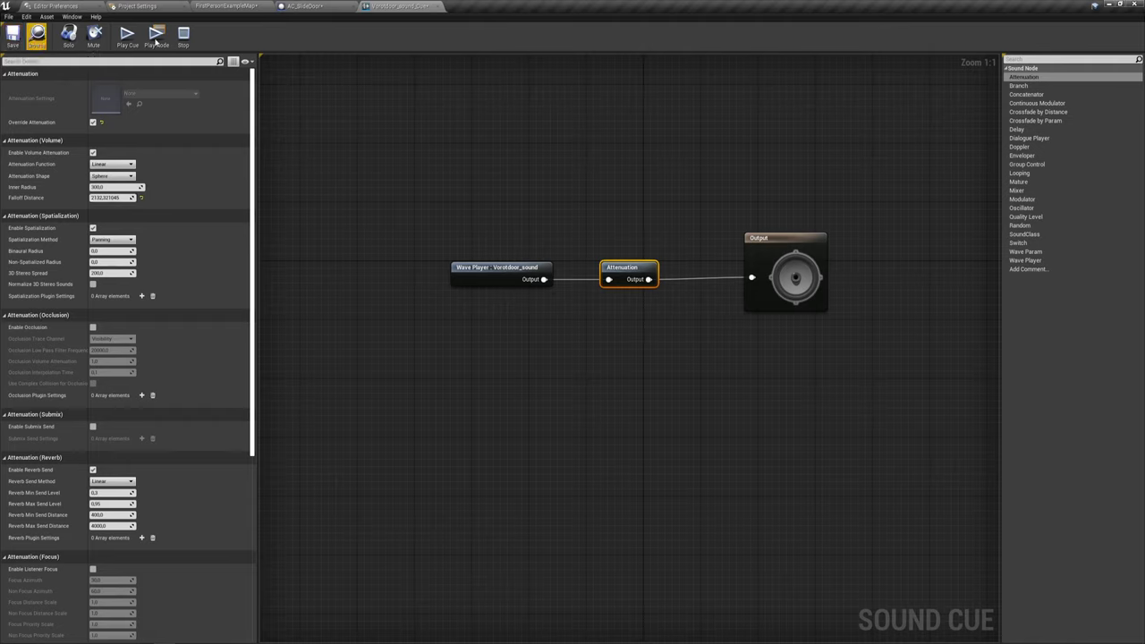
{"action": "left_click", "coordinate": [318, 5]}
{"action": "key", "text": "f"}
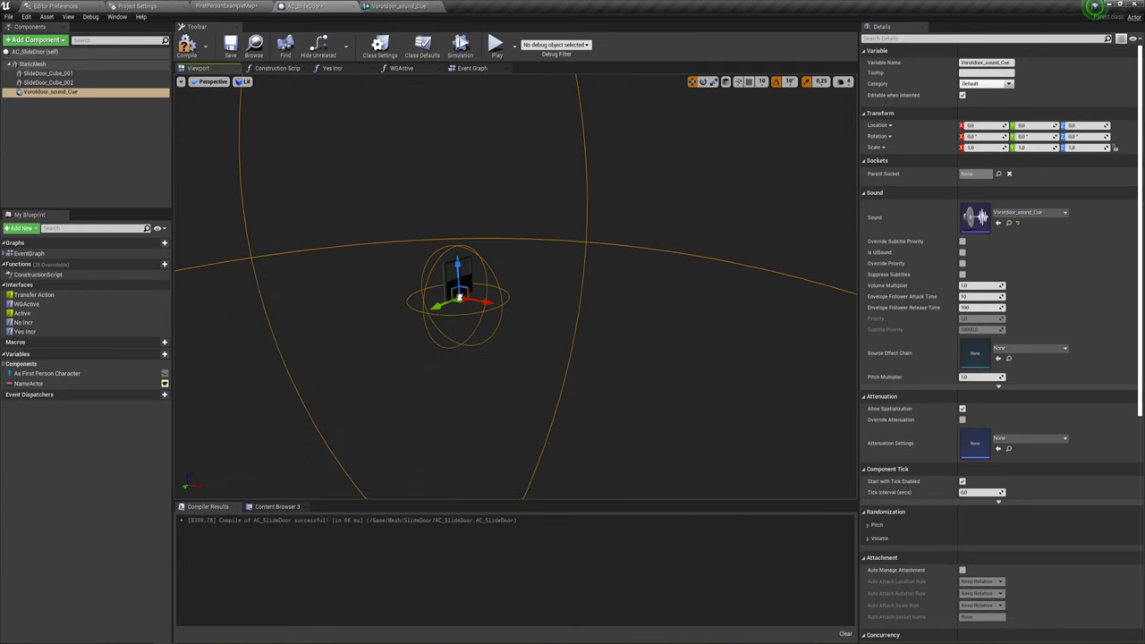
{"action": "scroll", "coordinate": [515, 286], "scroll_direction": "up", "scroll_amount": 5}
{"action": "right_click_drag", "start_coordinate": [231, 122], "coordinate": [205, 123]}
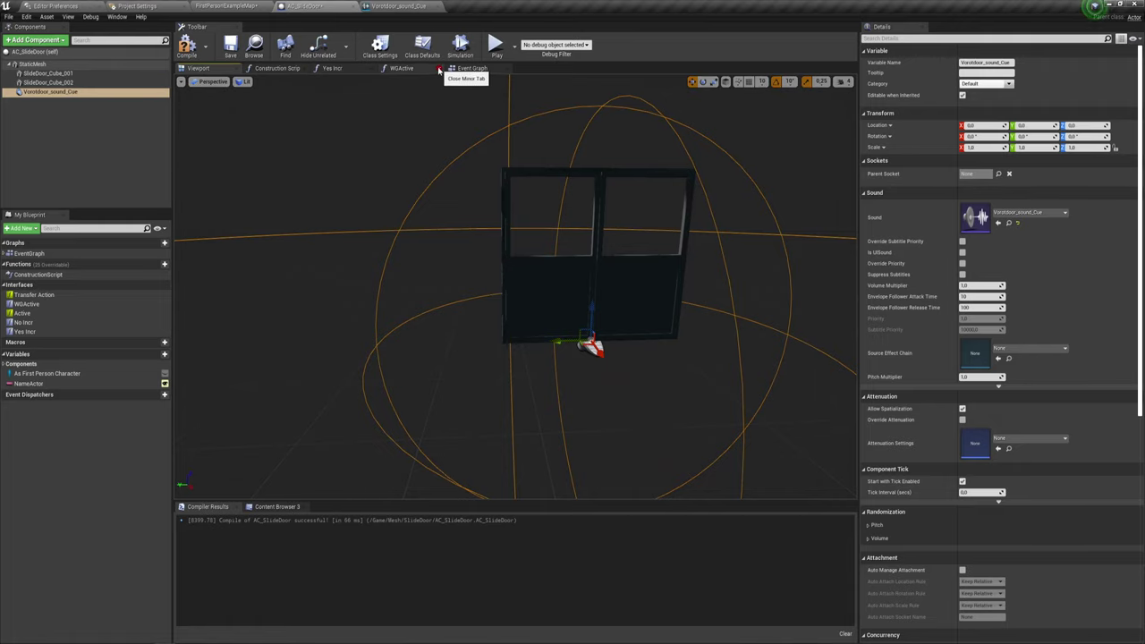
- Drop the Vorotdoor_sound_Cue reference into the Event Graph, add a Play node, and wire Flip Flop A into it
{"action": "left_click", "coordinate": [474, 70]}
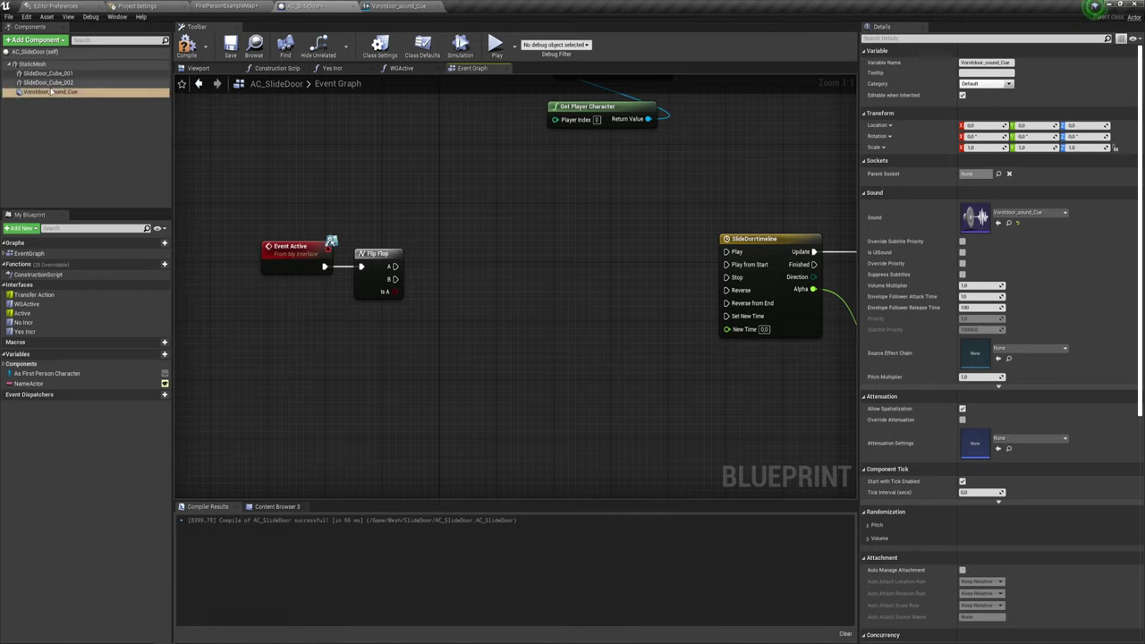
{"action": "left_click_drag", "start_coordinate": [51, 93], "coordinate": [458, 254]}
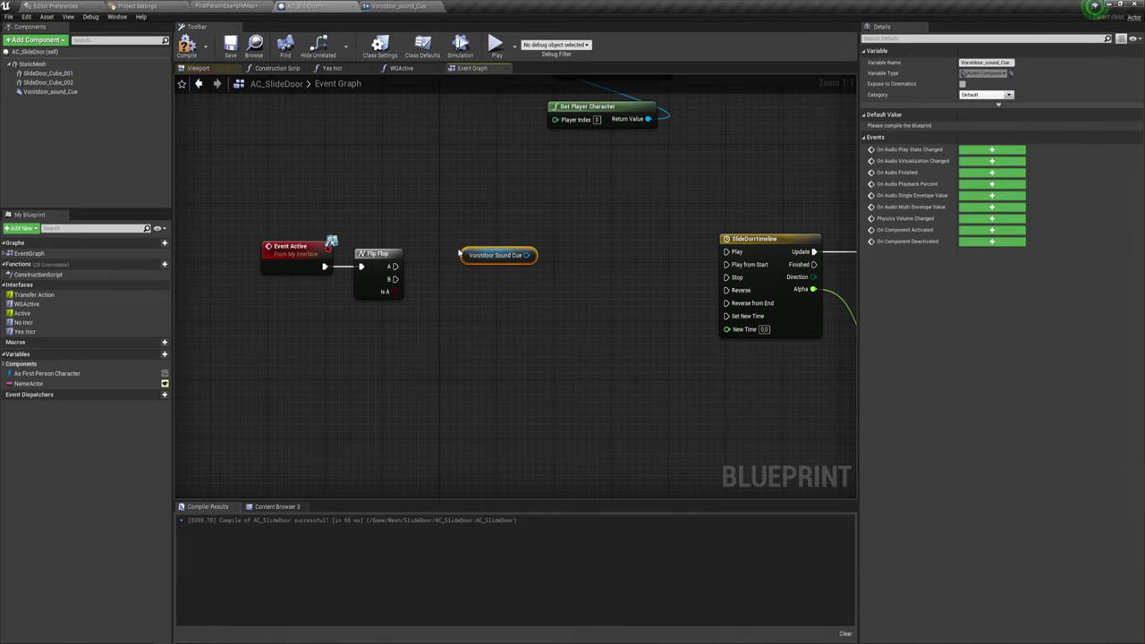
{"action": "left_click_drag", "start_coordinate": [433, 211], "coordinate": [526, 274]}
{"action": "right_click_drag", "start_coordinate": [567, 286], "coordinate": [582, 248]}
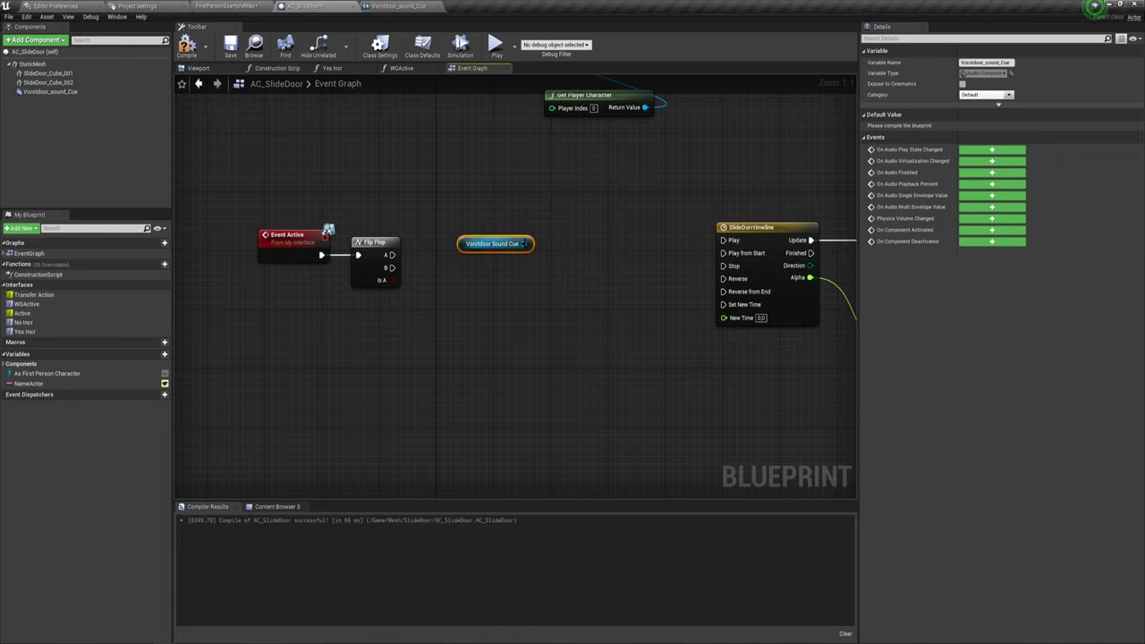
{"action": "left_click_drag", "start_coordinate": [524, 243], "coordinate": [573, 213]}
{"action": "type", "text": "play"}
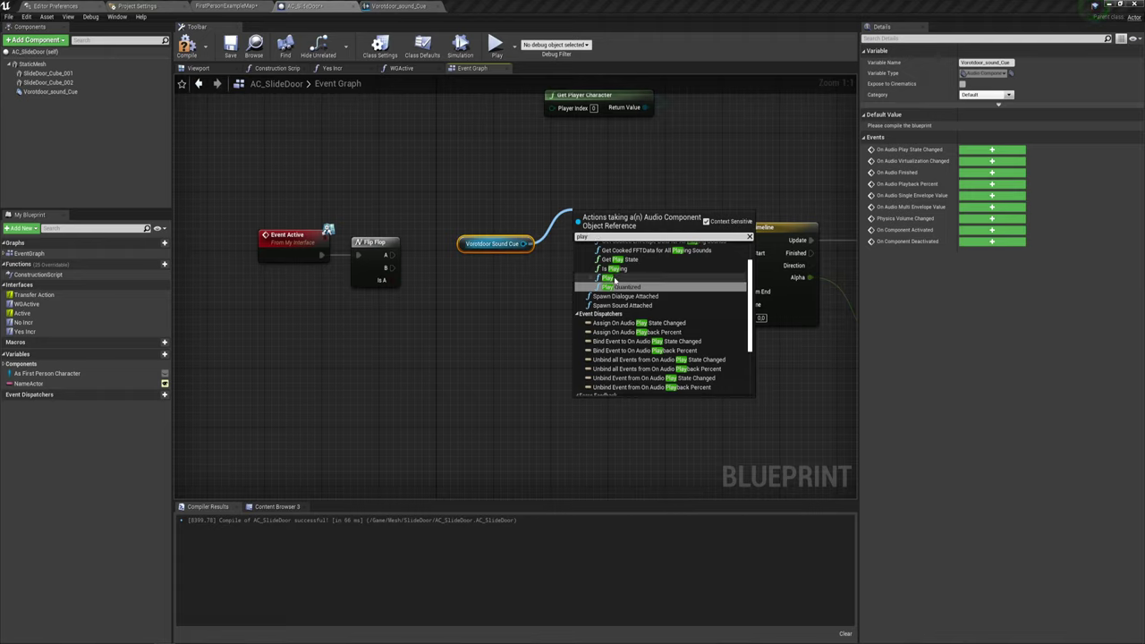
{"action": "left_click", "coordinate": [612, 278]}
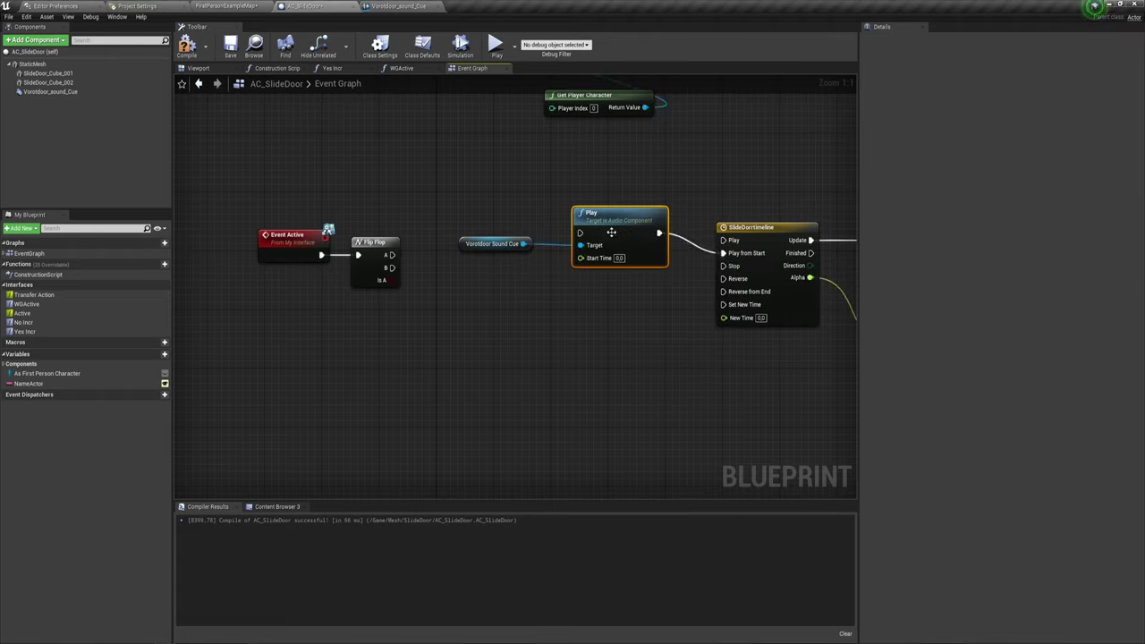
{"action": "left_click_drag", "start_coordinate": [579, 236], "coordinate": [392, 254]}
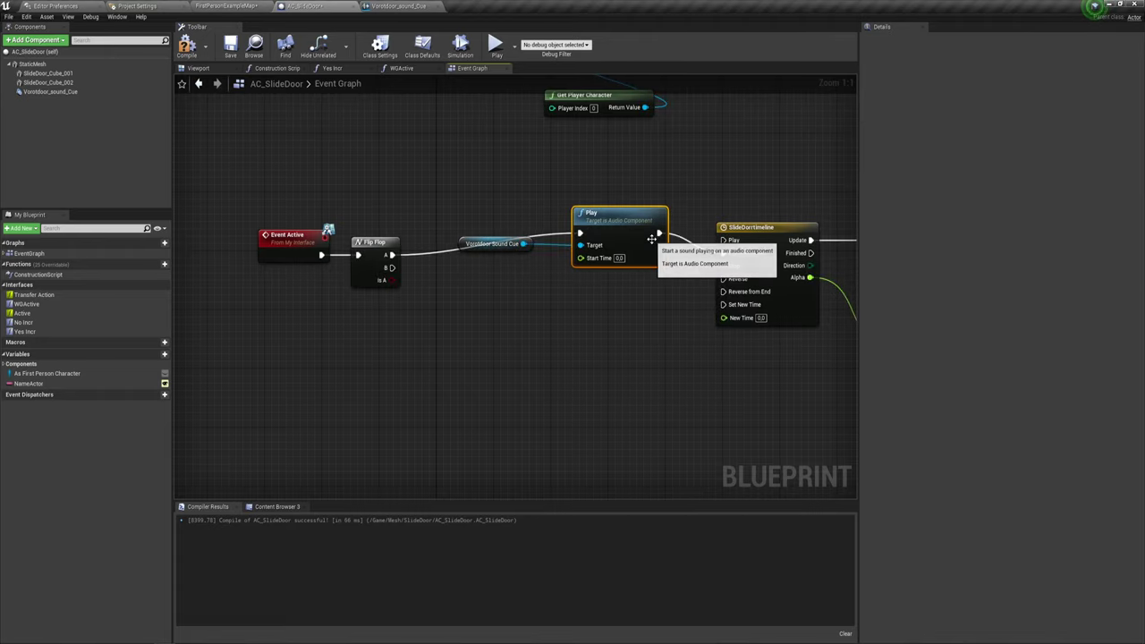
- Duplicate the Play node for Flip Flop B into Reverse from End, targeting the sound, then compile and launch the game
{"action": "key", "text": "ctrl+c"}
{"action": "key", "text": "ctrl+v"}
{"action": "left_click_drag", "start_coordinate": [586, 342], "coordinate": [588, 343]}
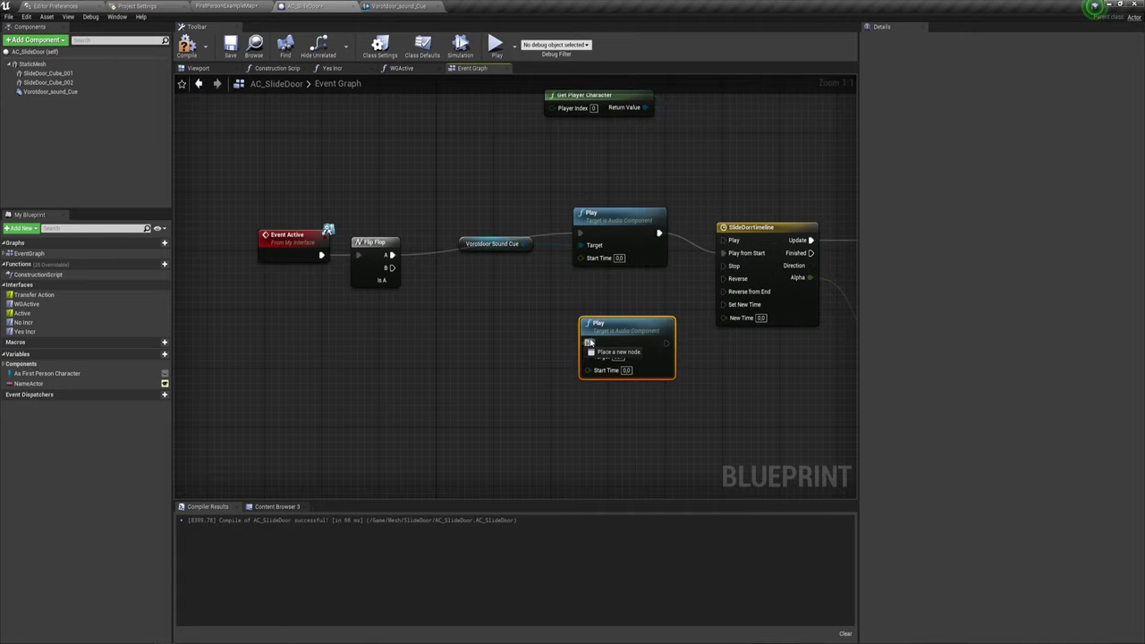
{"action": "left_click_drag", "start_coordinate": [391, 268], "coordinate": [391, 268]}
{"action": "left_click_drag", "start_coordinate": [666, 343], "coordinate": [725, 291]}
{"action": "left_click_drag", "start_coordinate": [529, 245], "coordinate": [588, 356]}
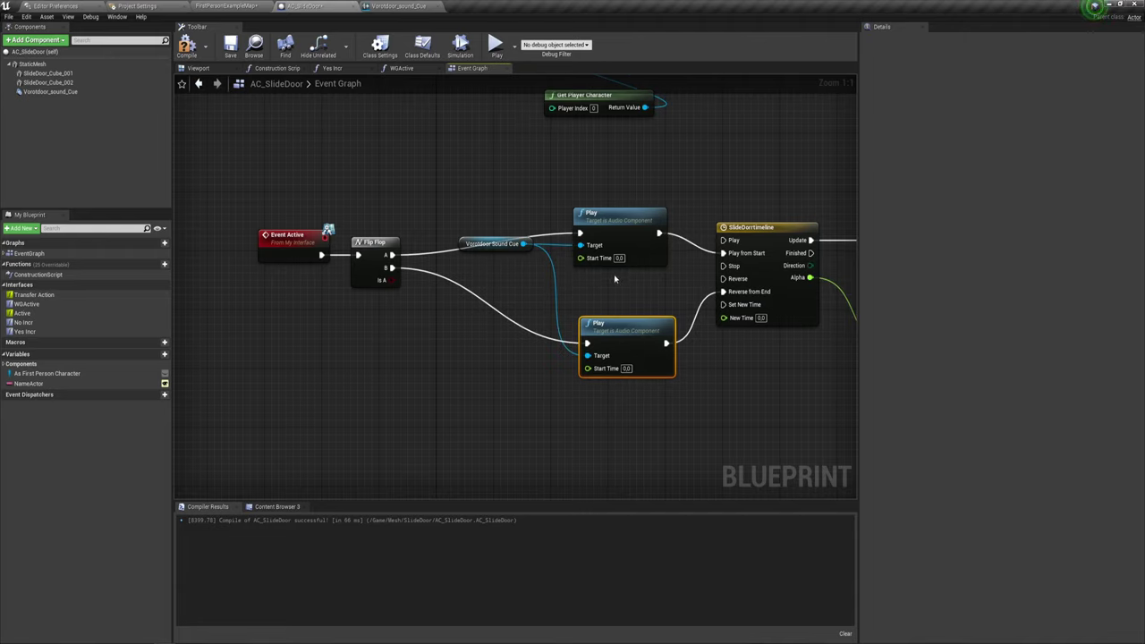
{"action": "left_click", "coordinate": [186, 45]}
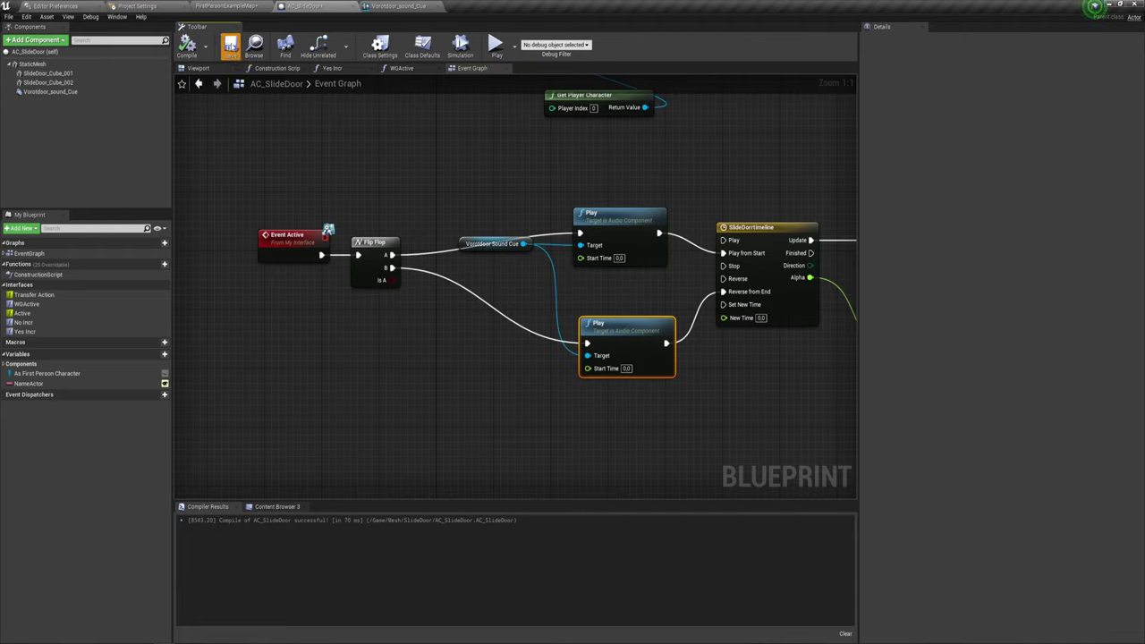
{"action": "left_click", "coordinate": [495, 47]}
- Walk toward the slide door in the game preview, back off, approach again, then exit with Esc
{"action": "key", "text": "w"}
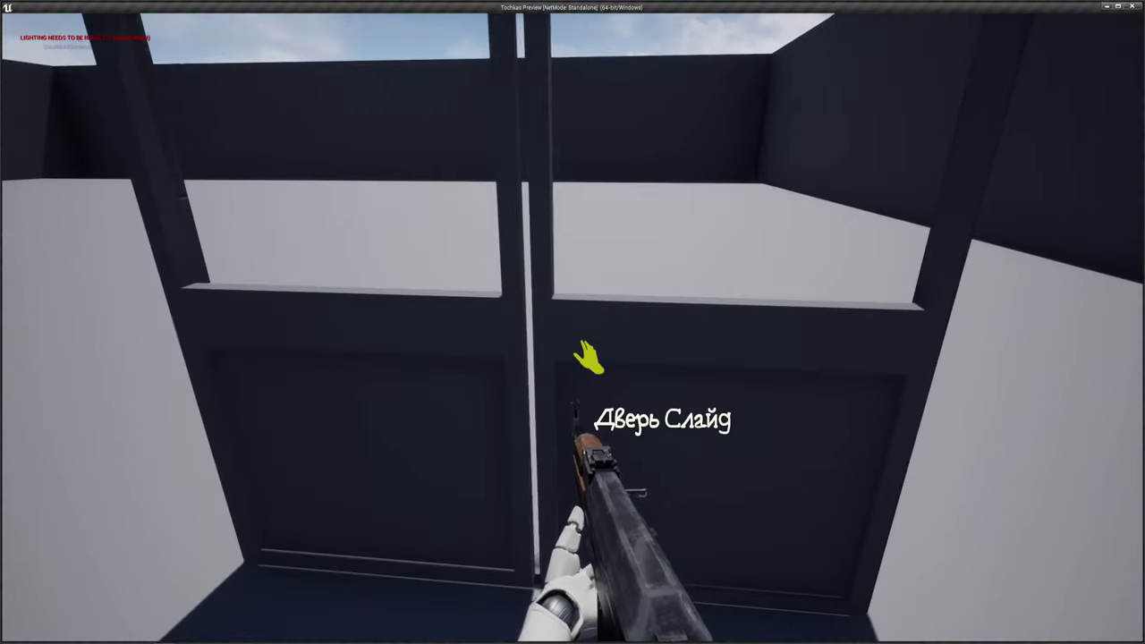
{"action": "key", "text": "s"}
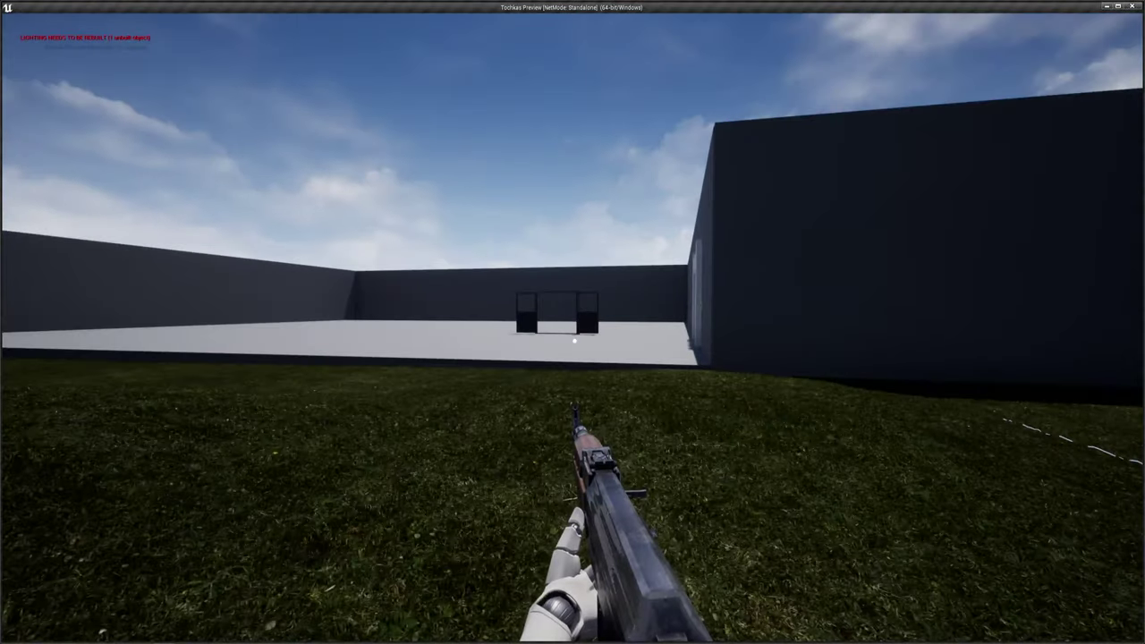
{"action": "key", "text": "w"}
{"action": "key", "text": "Escape"}
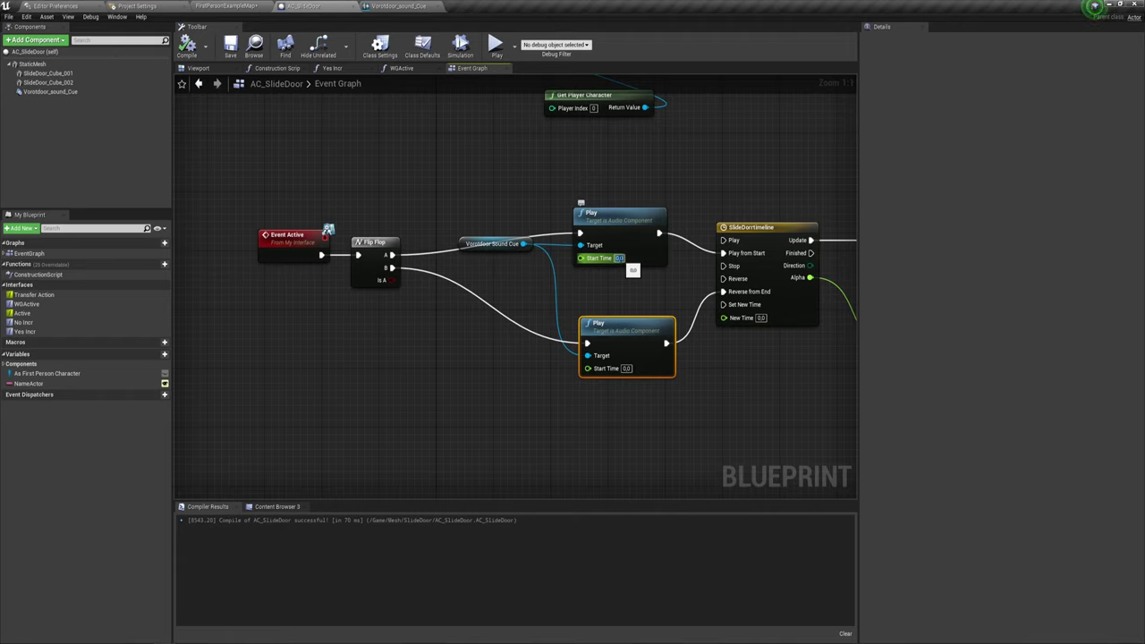
{"action": "type", "text": "9"}
- Commit the first Play node's Start Time, recompile AC_SlideDoor, and start a new game preview
{"action": "key", "text": "Return"}
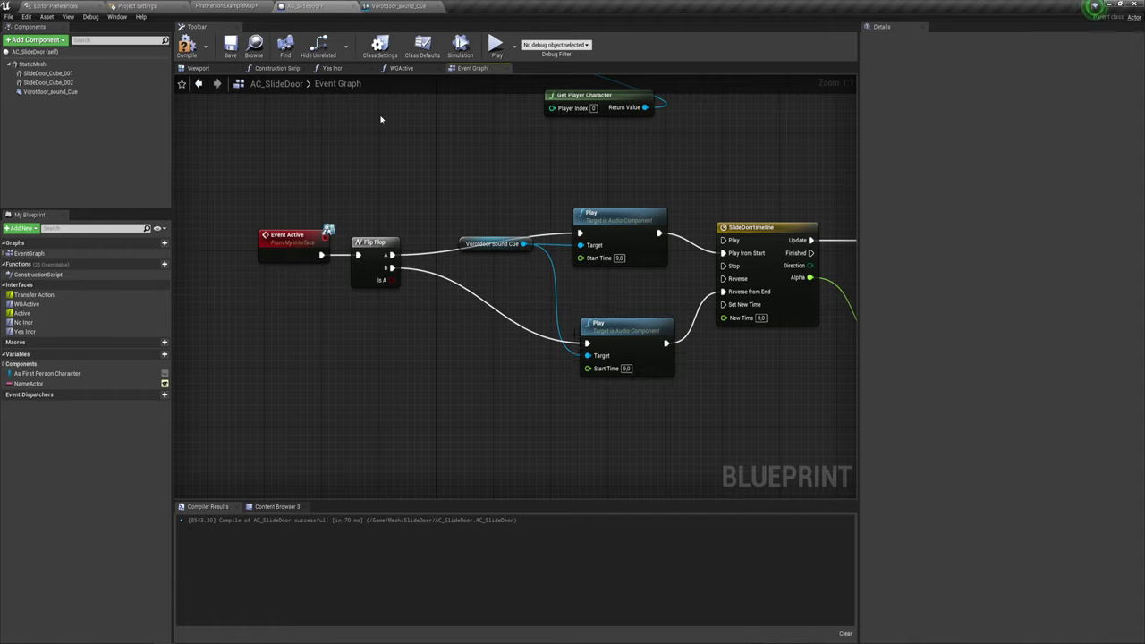
{"action": "left_click", "coordinate": [187, 41]}
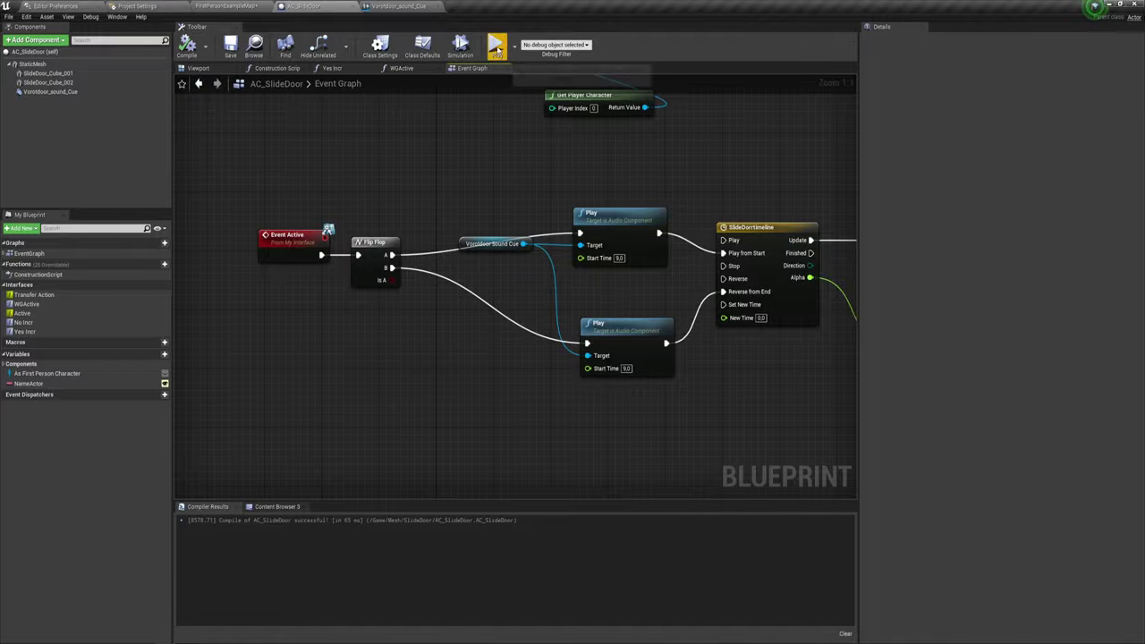
{"action": "left_click", "coordinate": [495, 45]}
- Walk up to the door, open it with E, walk through into the room, and quit the preview
{"action": "key", "text": "w"}
{"action": "key", "text": "e"}
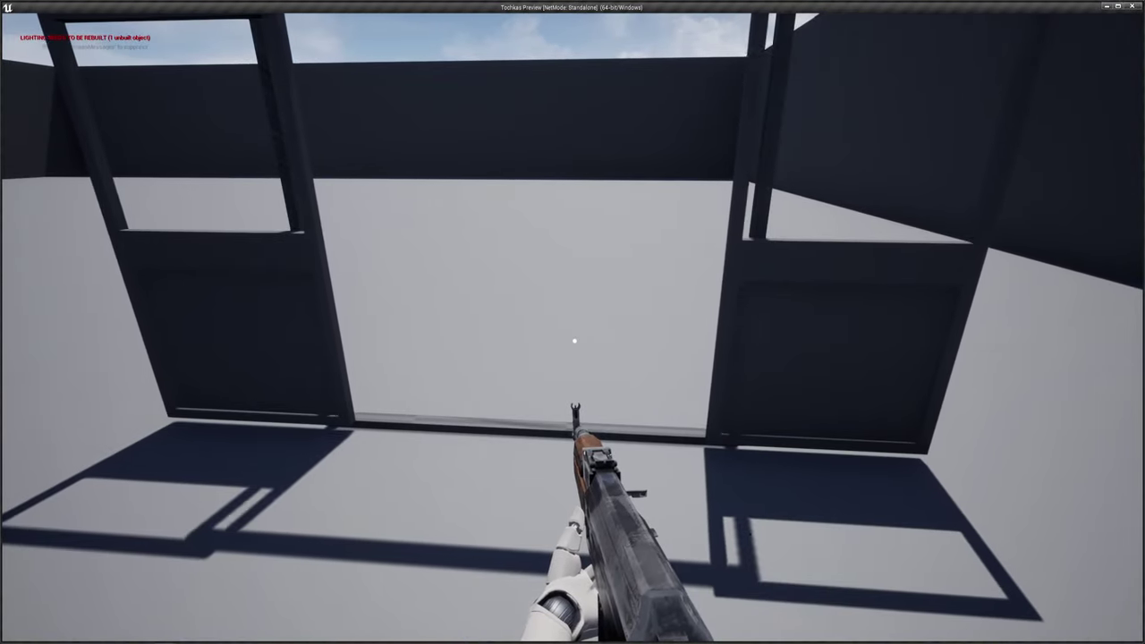
{"action": "key", "text": "w"}
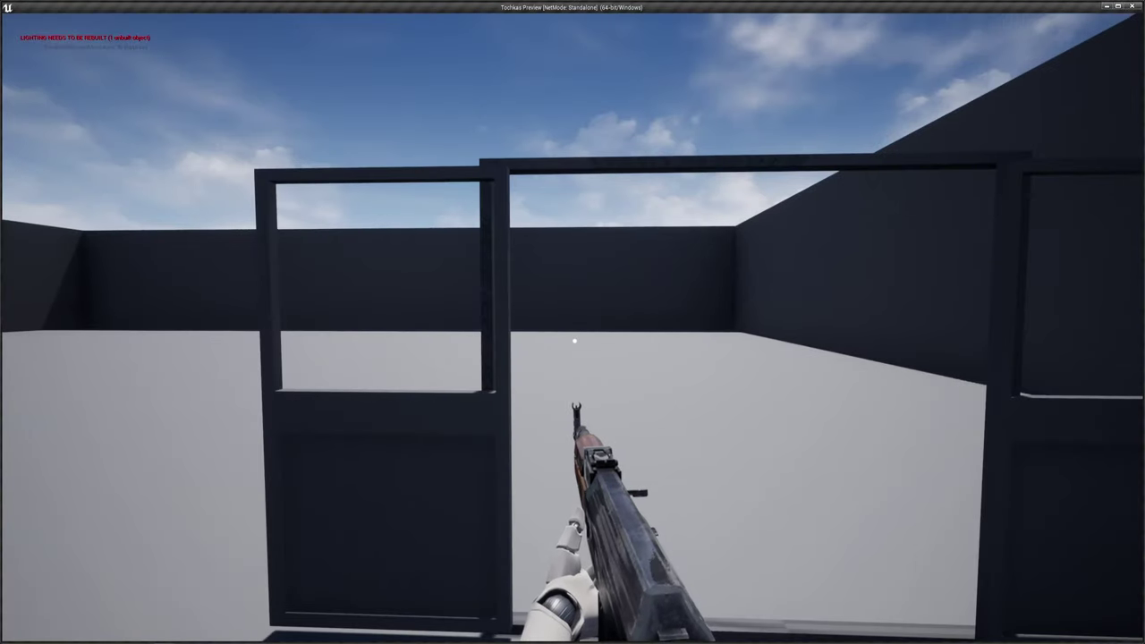
{"action": "key", "text": "Escape"}
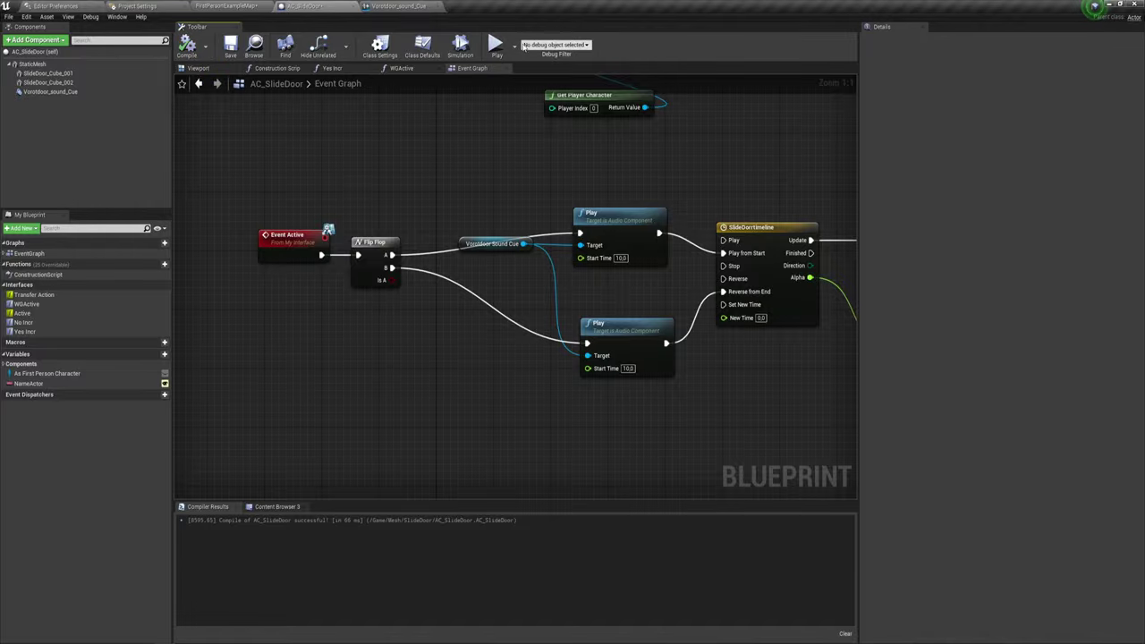
- Run a standalone game preview, walk to the door, open it with E, and exit
{"action": "left_click", "coordinate": [513, 44]}
{"action": "key", "text": "w"}
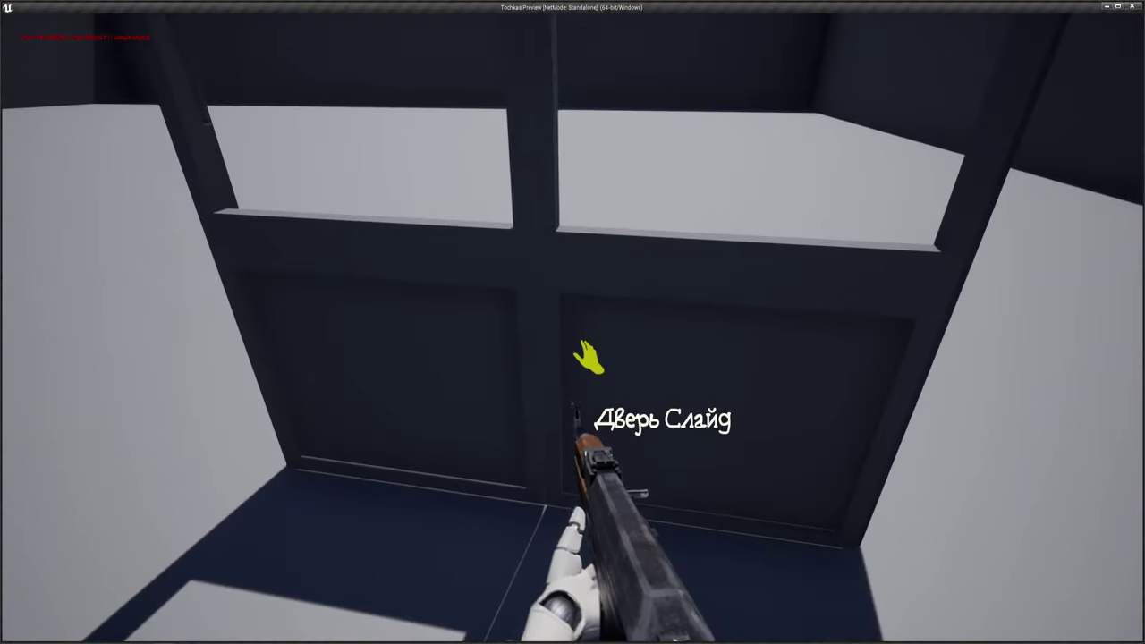
{"action": "key", "text": "e"}
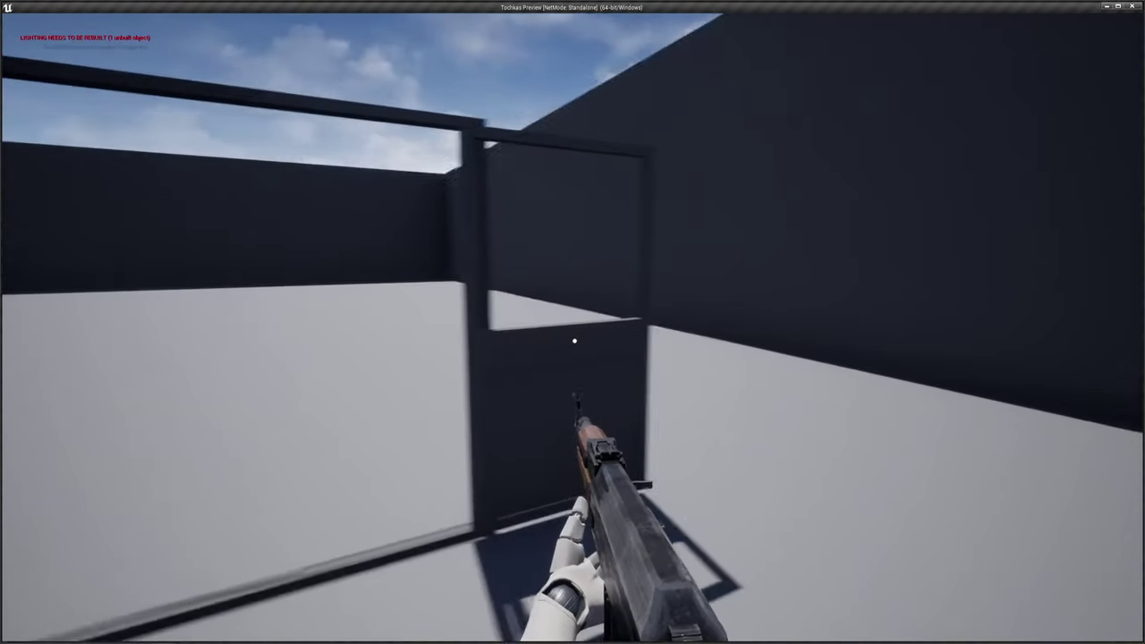
{"action": "key", "text": "Escape"}
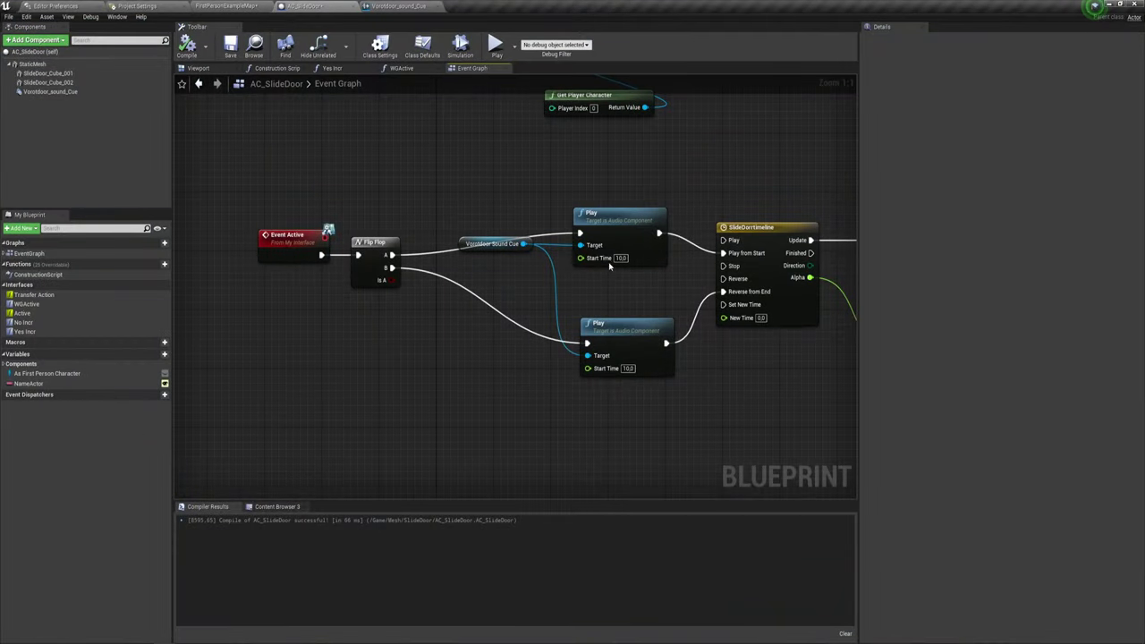
- Set the Start Time of both Play nodes to 9
{"action": "type", "text": "9"}
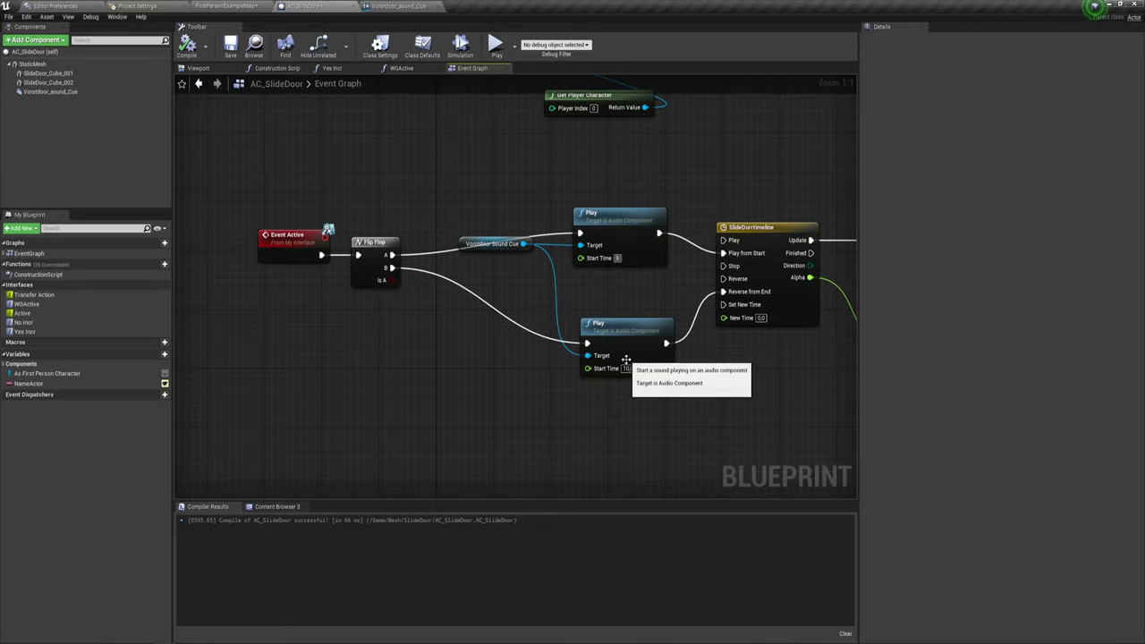
{"action": "left_click", "coordinate": [624, 369]}
{"action": "type", "text": "9."}
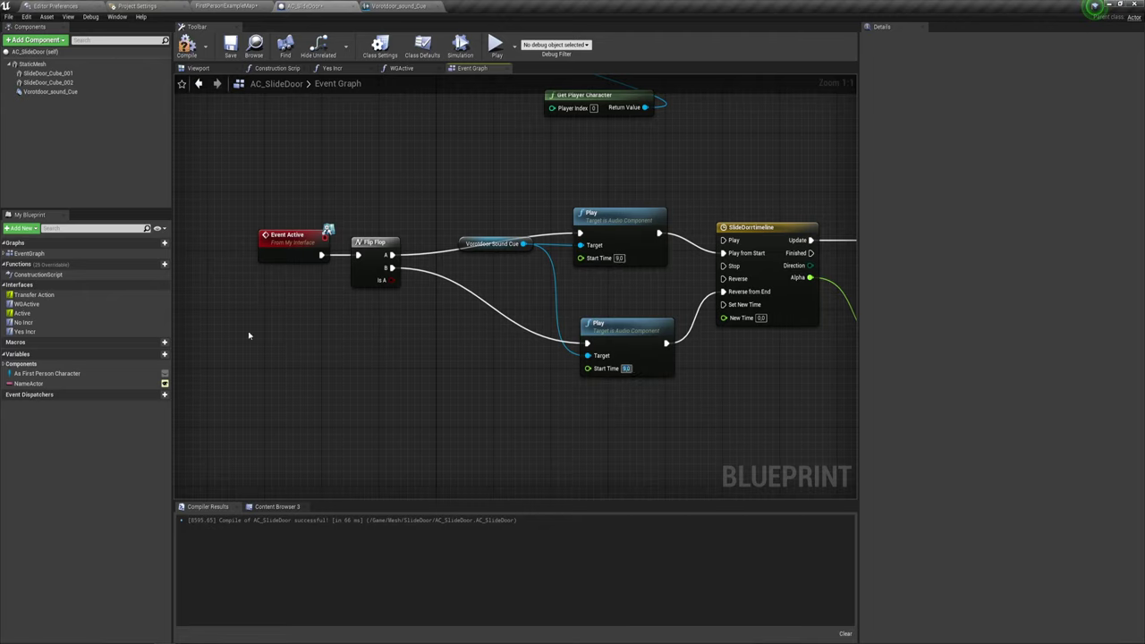
- Move Event Active and Flip Flop closer to the Sound Cue and Play nodes, tidying the graph
{"action": "mouse_move", "coordinate": [327, 225]}
{"action": "left_mouse_down"}
{"action": "mouse_move", "coordinate": [362, 229]}
{"action": "mouse_move", "coordinate": [422, 265]}
{"action": "left_mouse_up"}
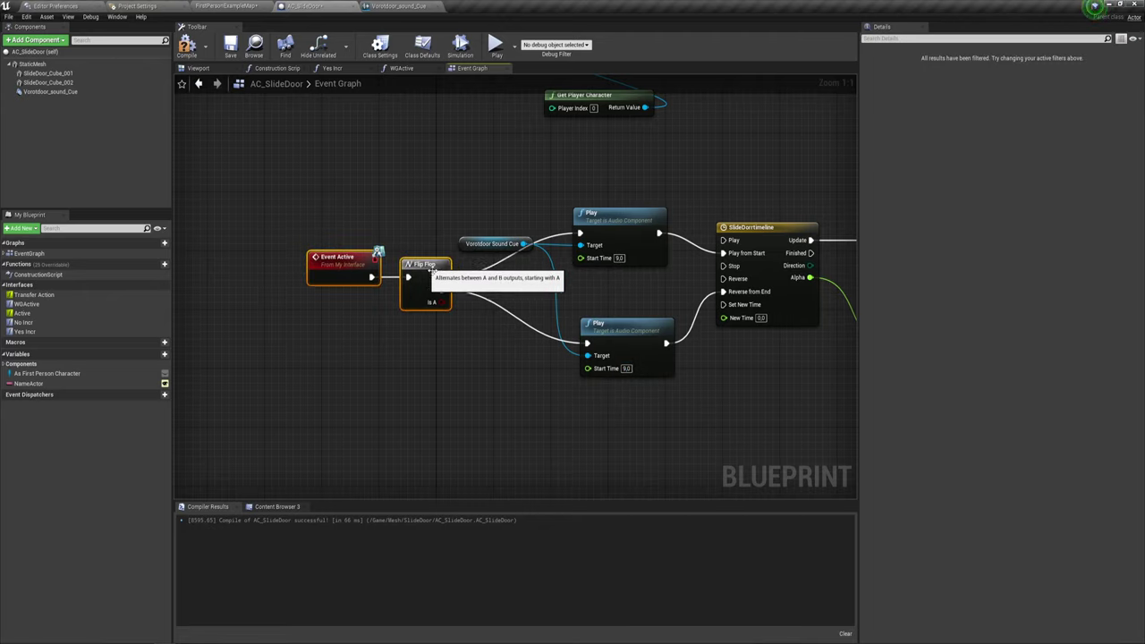
{"action": "right_click_drag", "start_coordinate": [539, 374], "coordinate": [462, 348]}
{"action": "left_click_drag", "start_coordinate": [421, 354], "coordinate": [523, 201]}
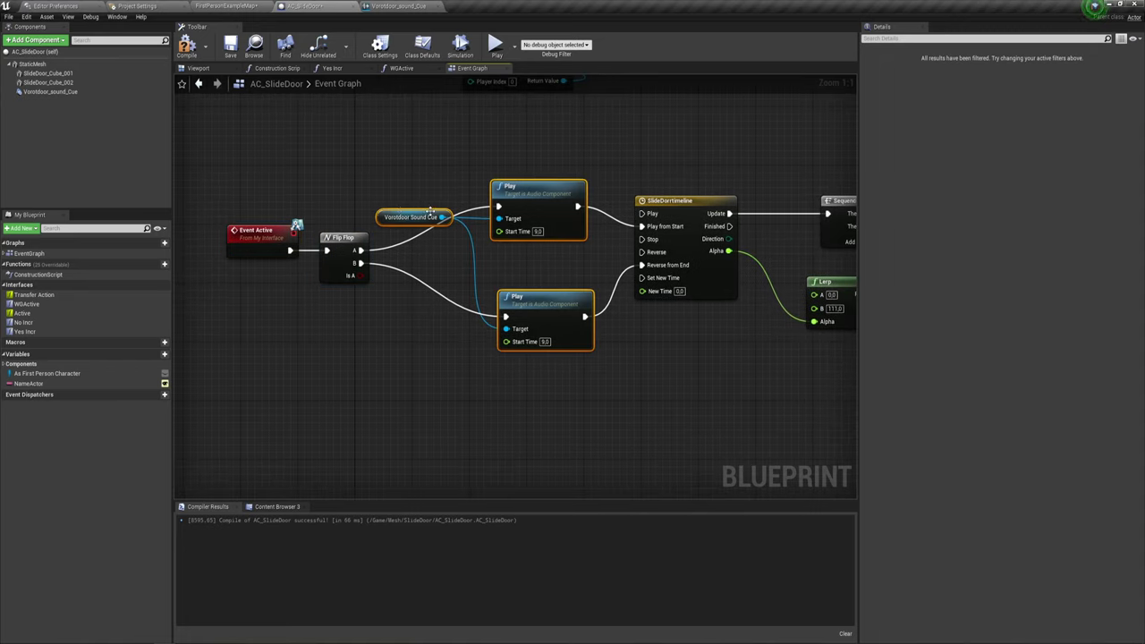
{"action": "left_click_drag", "start_coordinate": [386, 218], "coordinate": [388, 223]}
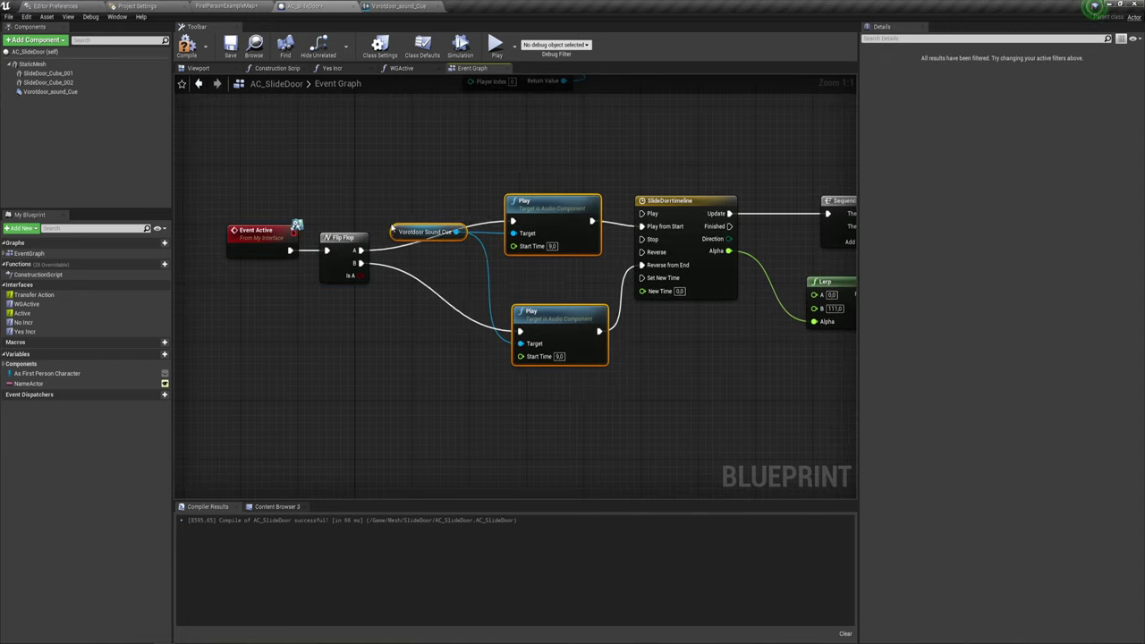
{"action": "left_click", "coordinate": [309, 163]}
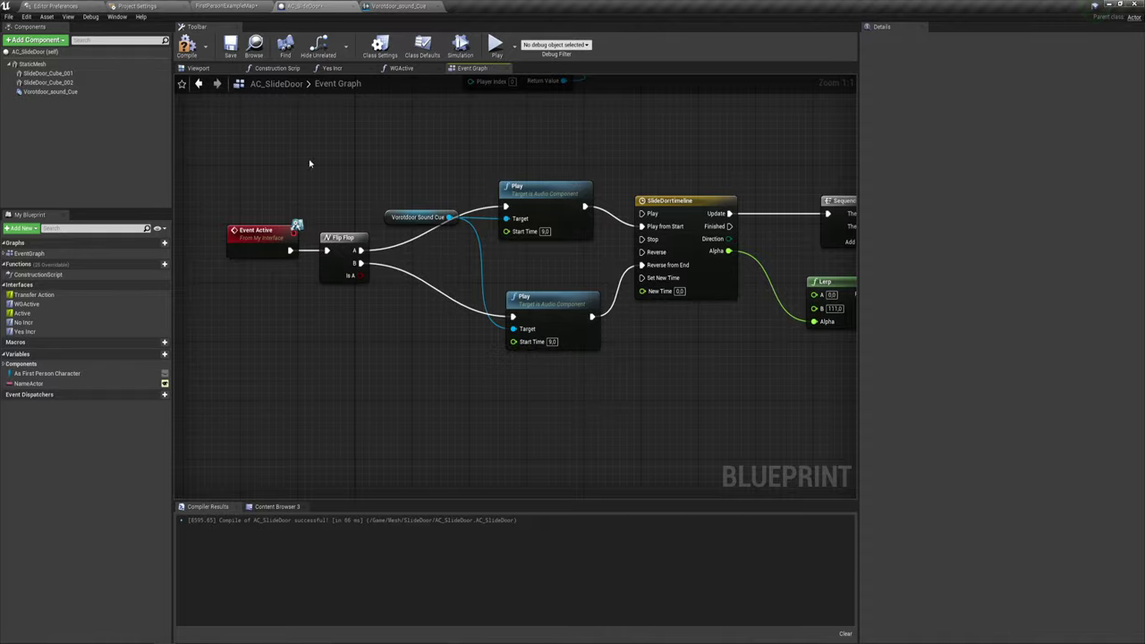
- Recompile, briefly retest the door in the game preview, then select the Vorotdoor_sound_Cue component
{"action": "left_click", "coordinate": [195, 52]}
{"action": "left_click", "coordinate": [494, 44]}
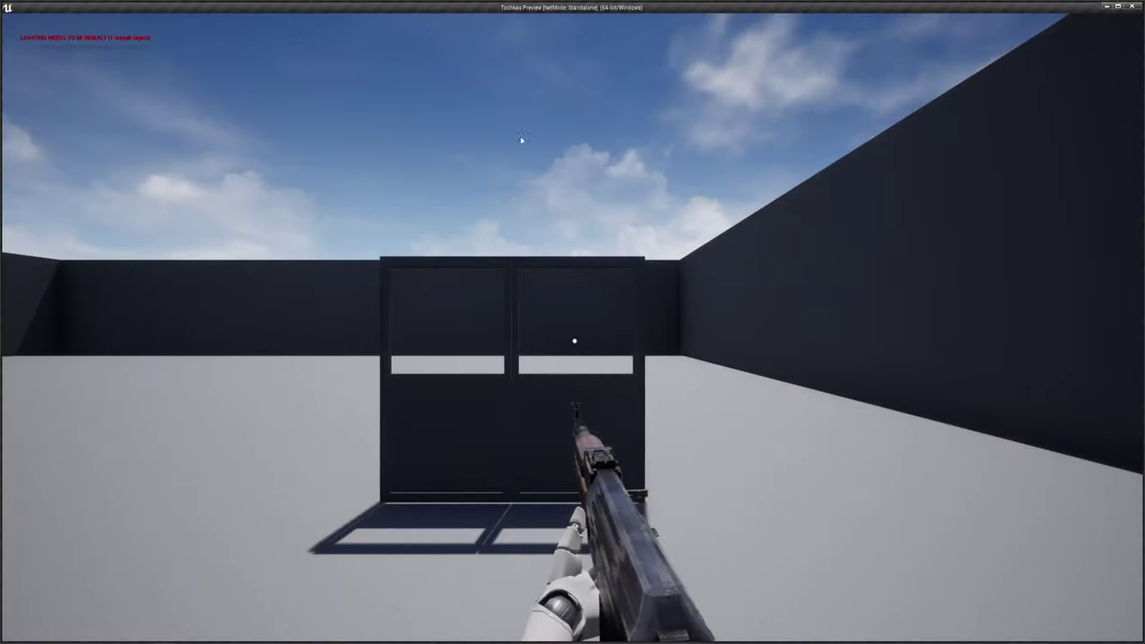
{"action": "key", "text": "w"}
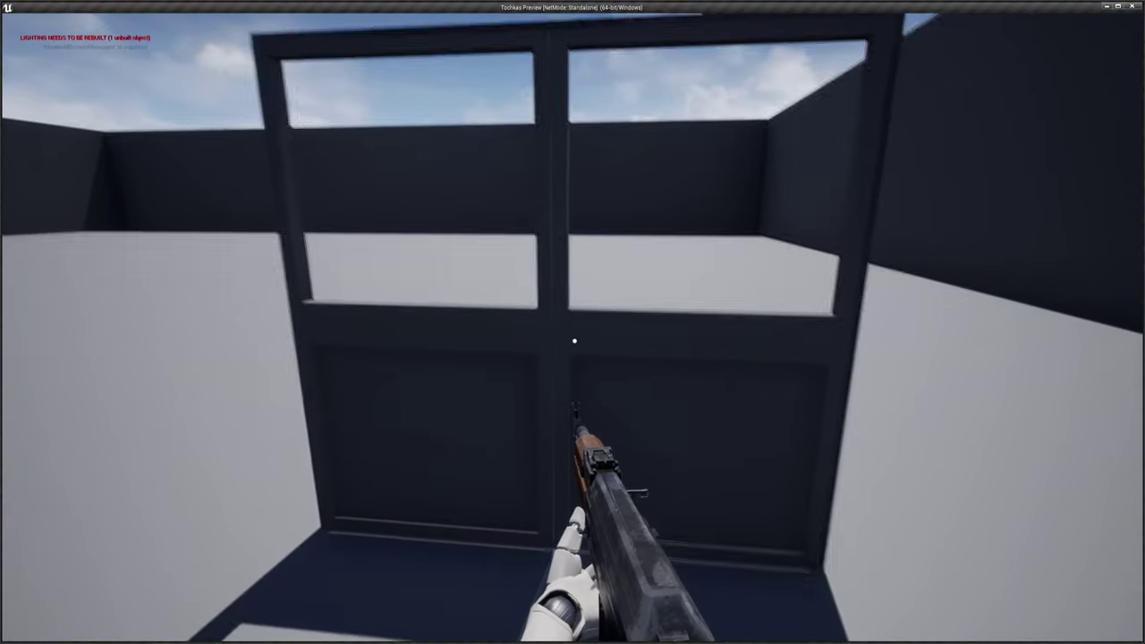
{"action": "key", "text": "Escape"}
{"action": "left_click", "coordinate": [49, 91]}
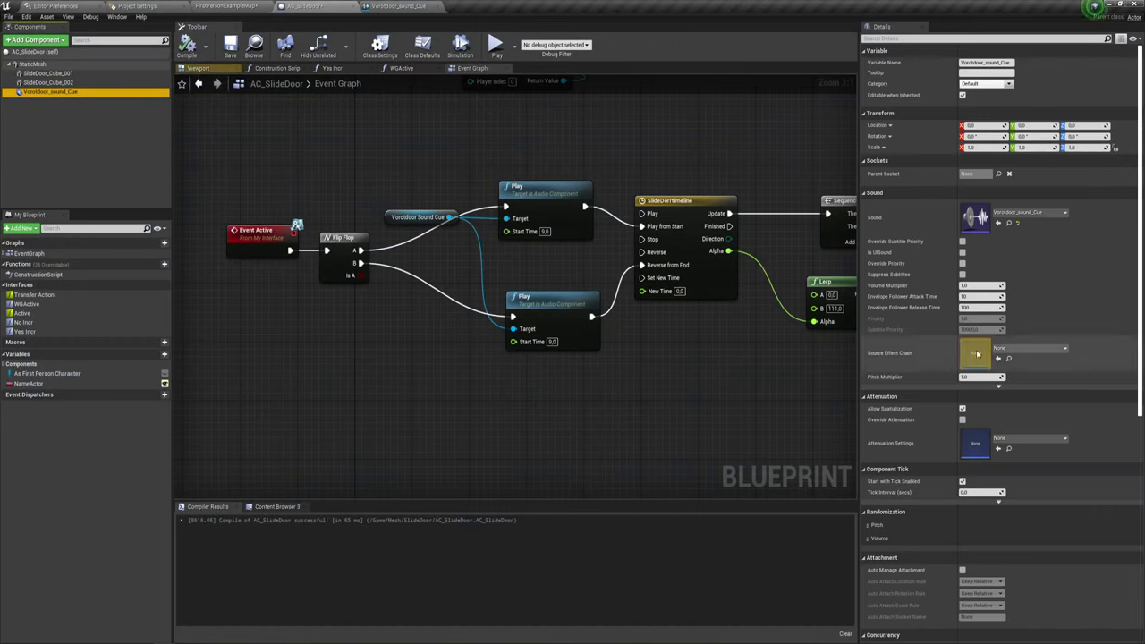
- With Auto Activate off on Vorotdoor_sound_Cue, recompile, frame the whole graph, and launch the game preview
{"action": "scroll", "coordinate": [980, 342], "scroll_direction": "down", "scroll_amount": 5}
{"action": "scroll", "coordinate": [980, 343], "scroll_direction": "down", "scroll_amount": 3}
{"action": "scroll", "coordinate": [976, 334], "scroll_direction": "down", "scroll_amount": 3}
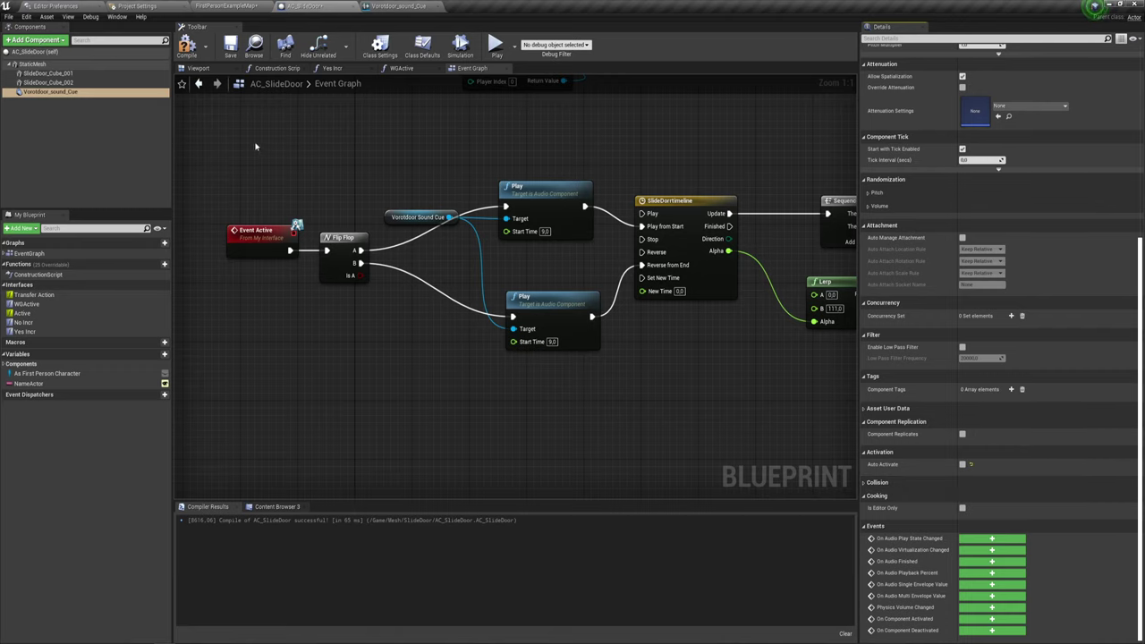
{"action": "left_click", "coordinate": [186, 45]}
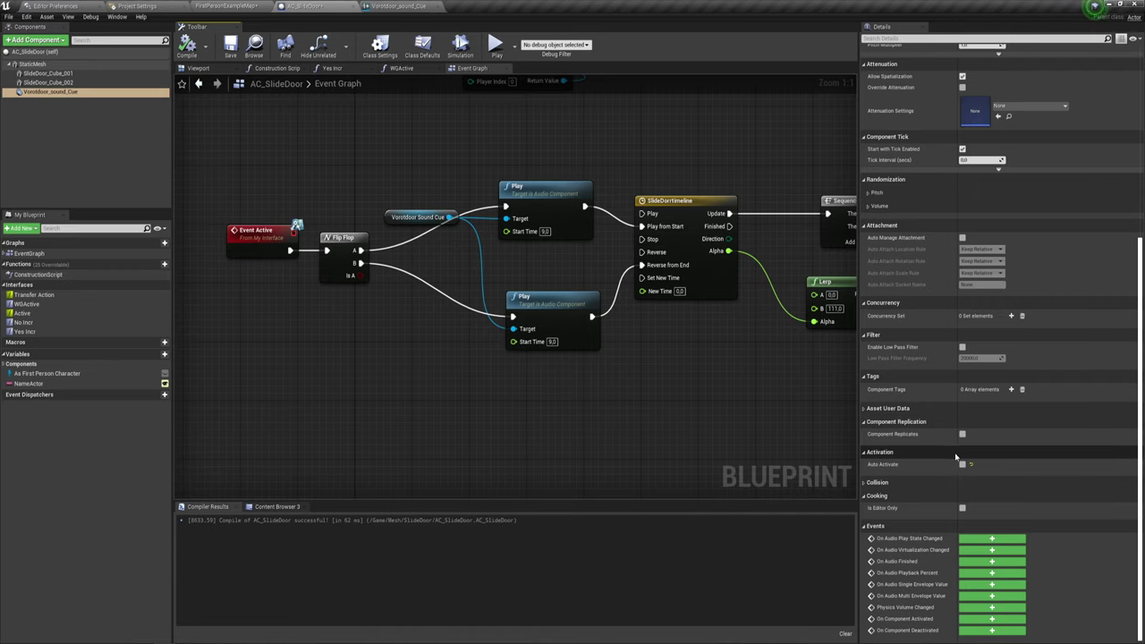
{"action": "scroll", "coordinate": [659, 336], "scroll_direction": "down", "scroll_amount": 4}
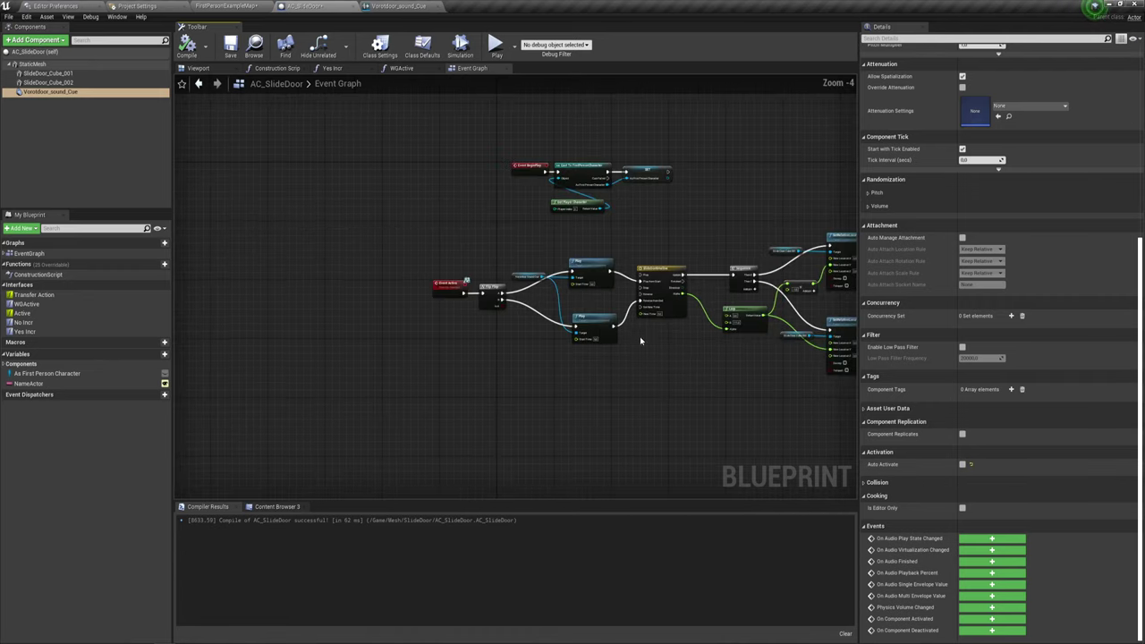
{"action": "mouse_move", "coordinate": [640, 336]}
{"action": "right_mouse_down"}
{"action": "mouse_move", "coordinate": [520, 298]}
{"action": "mouse_move", "coordinate": [529, 312]}
{"action": "right_mouse_up"}
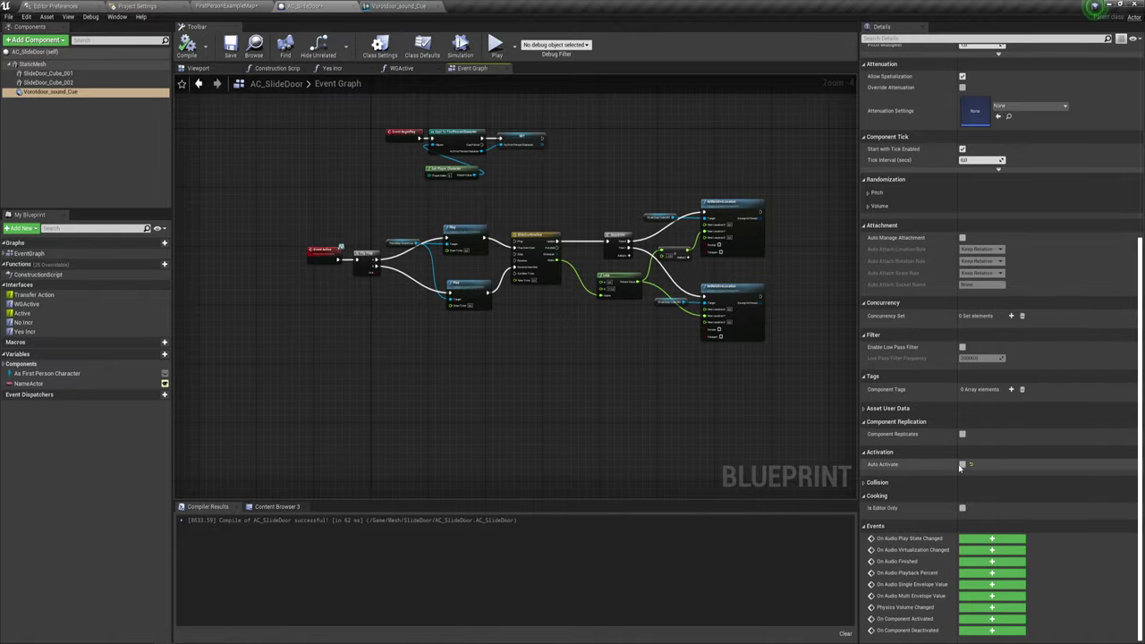
{"action": "left_click", "coordinate": [494, 45]}
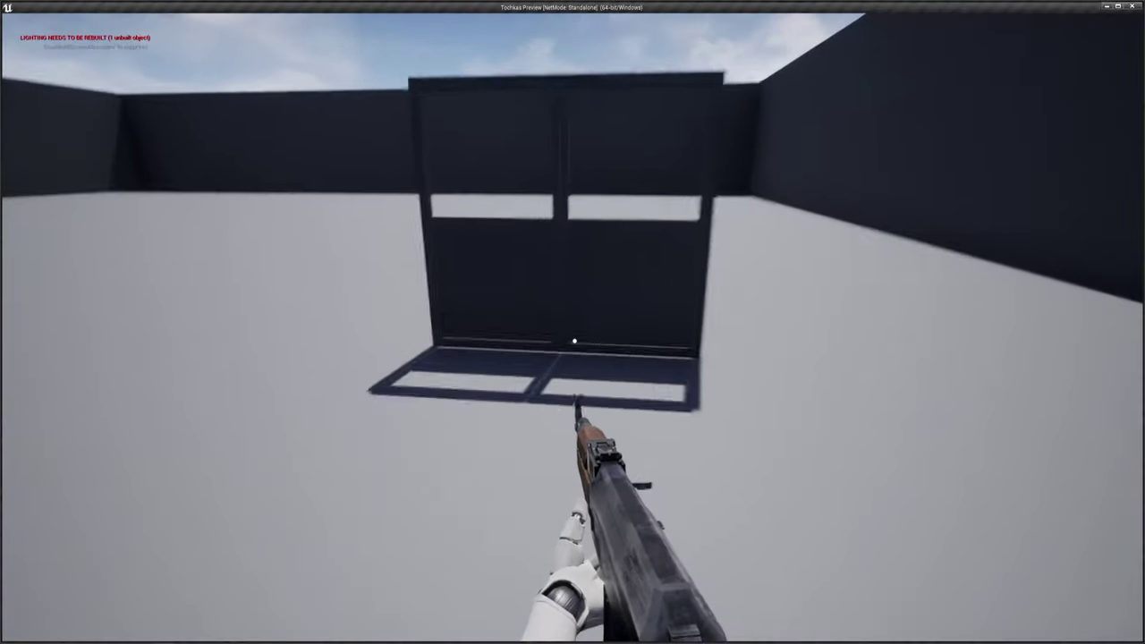
- Walk to the sliding door, back off, approach it again, exit the preview, and reframe the Event Graph
{"action": "key", "text": "w"}
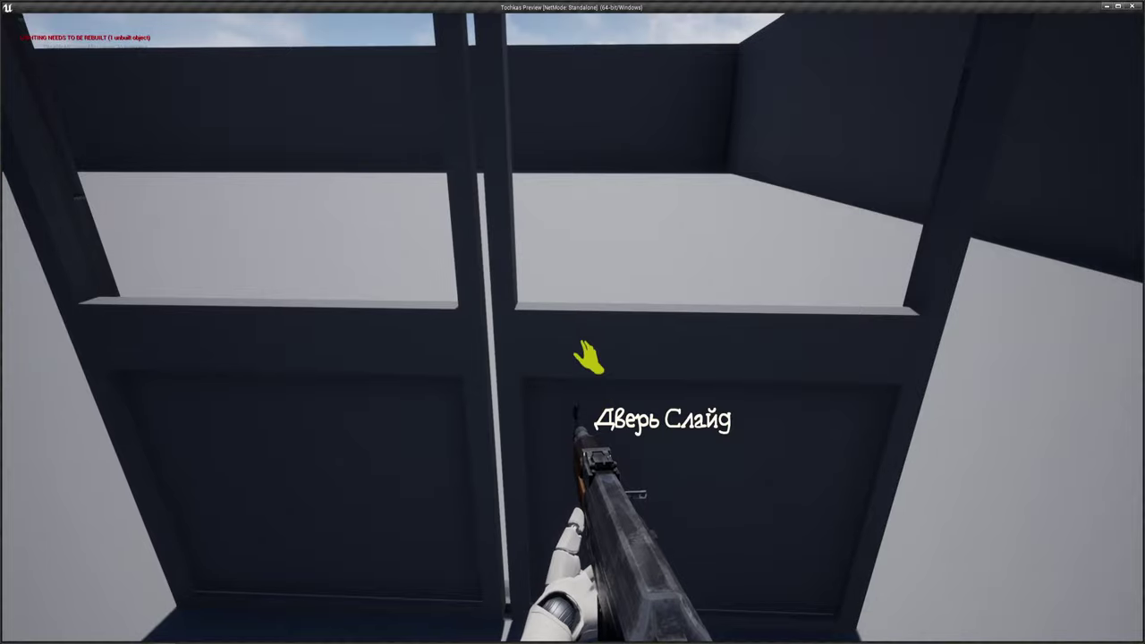
{"action": "key", "text": "s"}
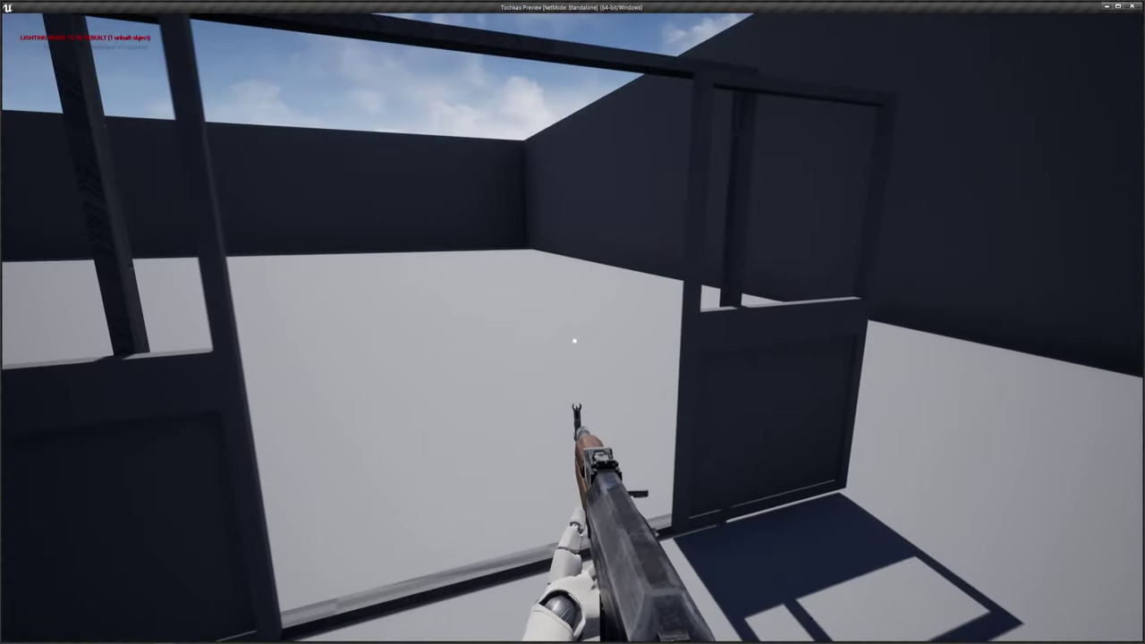
{"action": "key", "text": "w"}
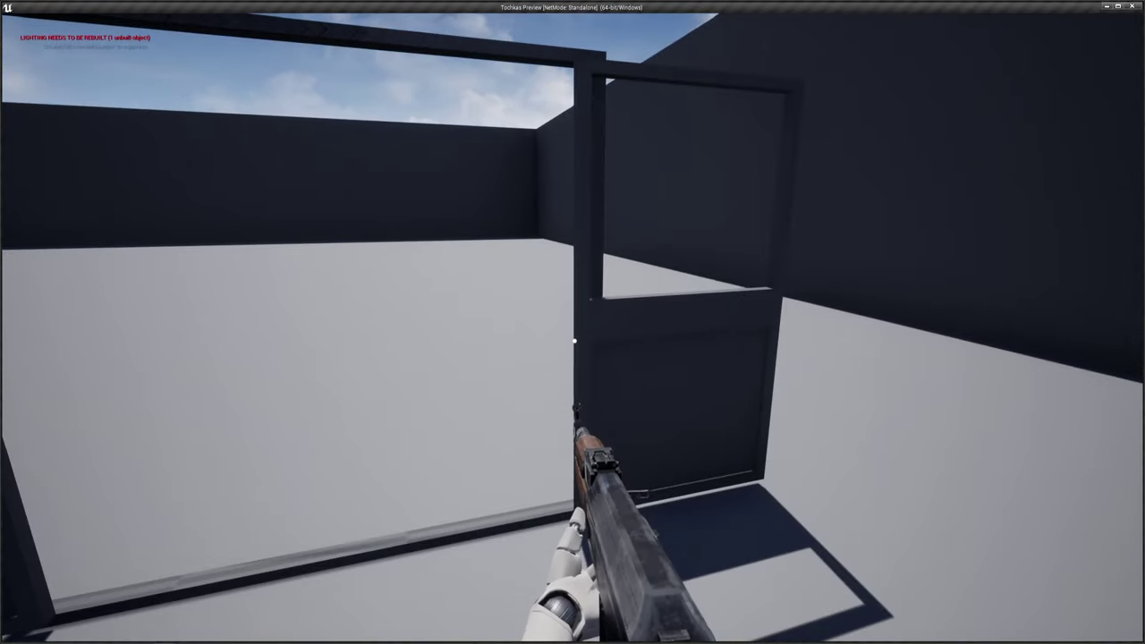
{"action": "key", "text": "Escape"}
{"action": "scroll", "coordinate": [530, 271], "scroll_direction": "up", "scroll_amount": 4}
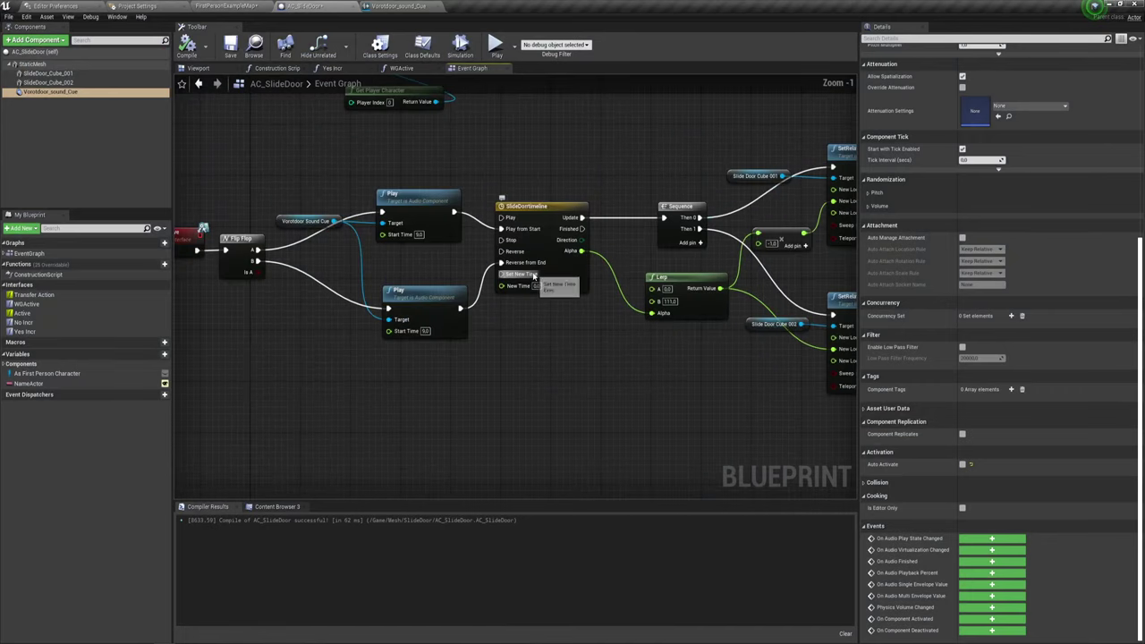
{"action": "scroll", "coordinate": [489, 315], "scroll_direction": "down", "scroll_amount": 2}
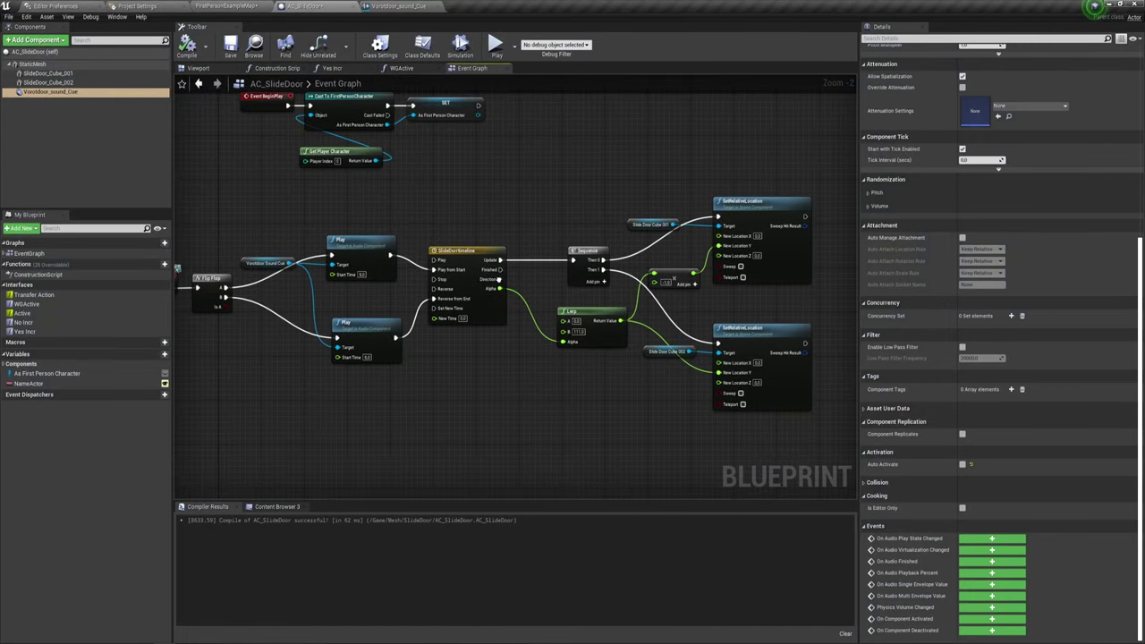
{"action": "right_click_drag", "start_coordinate": [457, 247], "coordinate": [478, 277]}
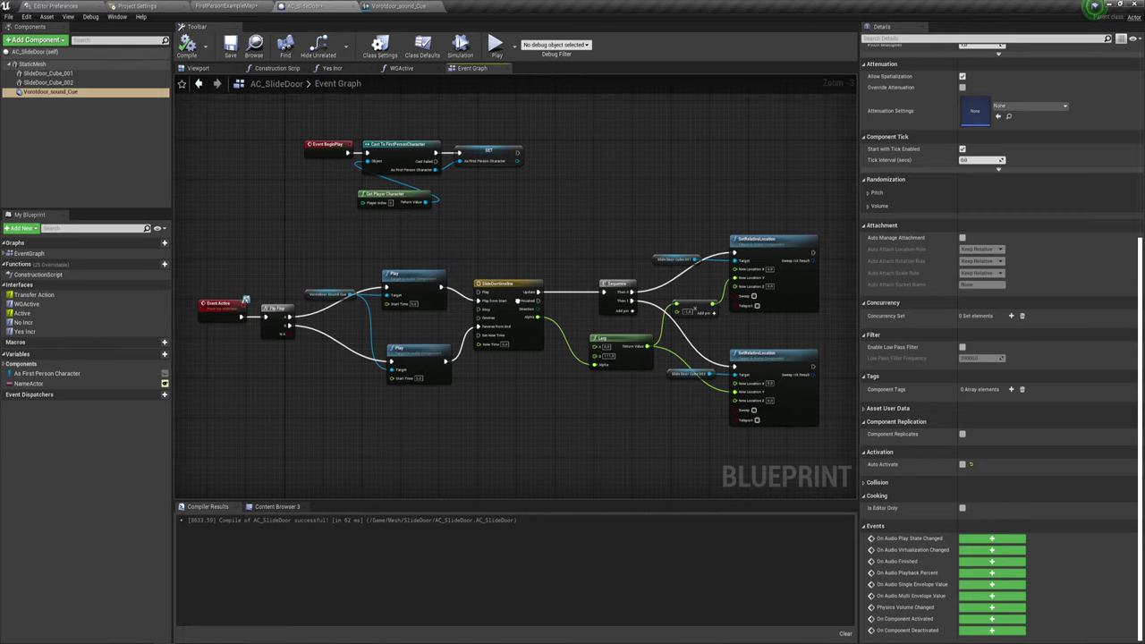